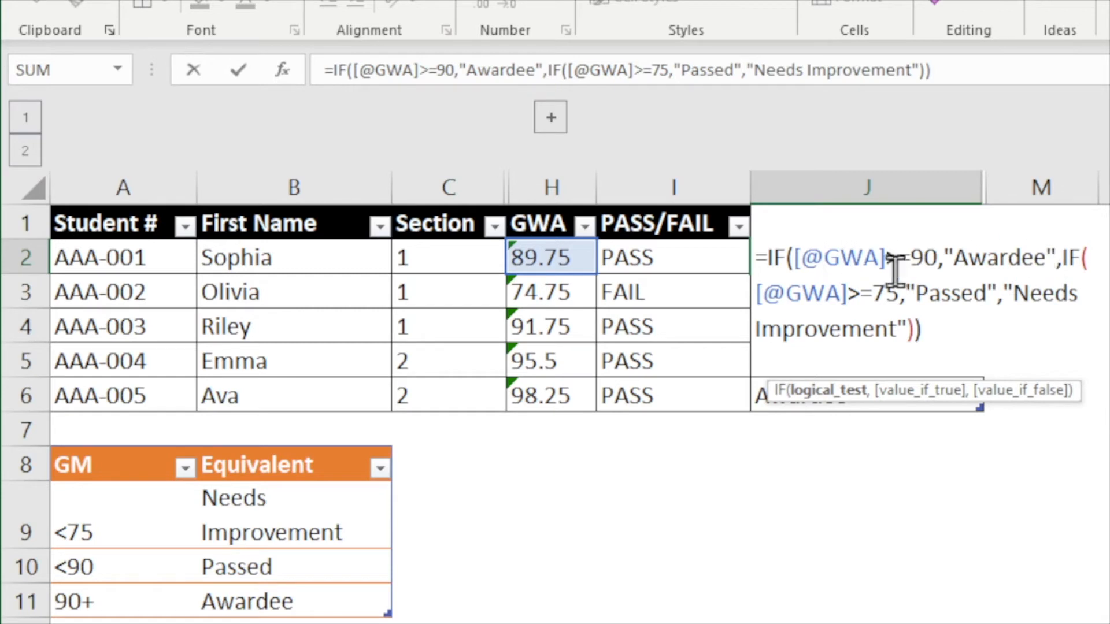
# - Examine the nested IF formula in column J, stepping through its conditions before closing the cell
pyautogui.click(1066, 257)
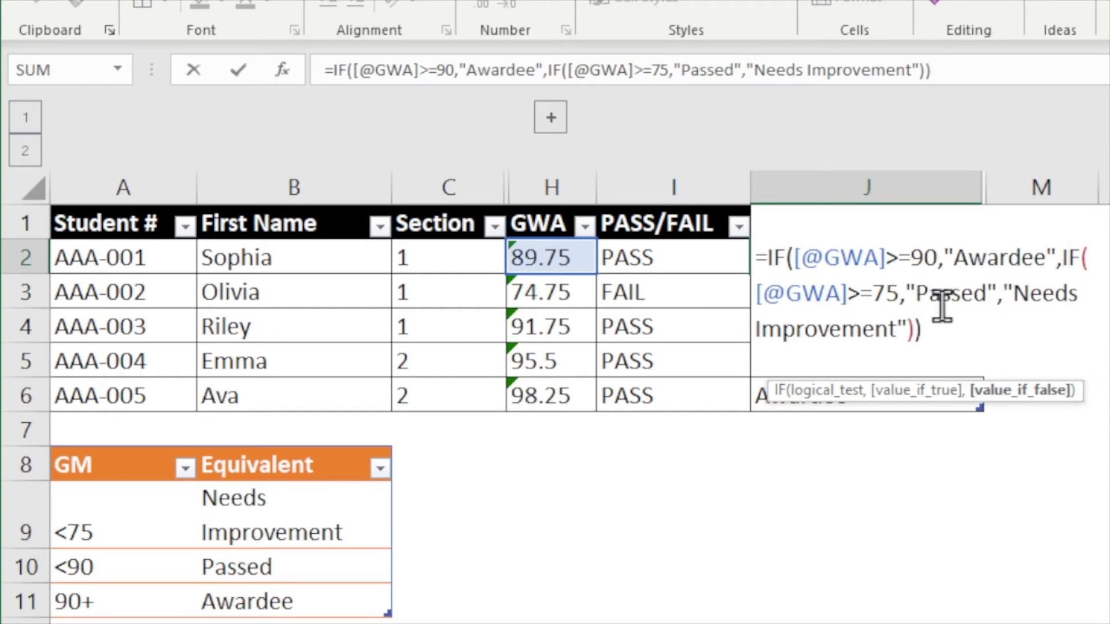
pyautogui.click(964, 349)
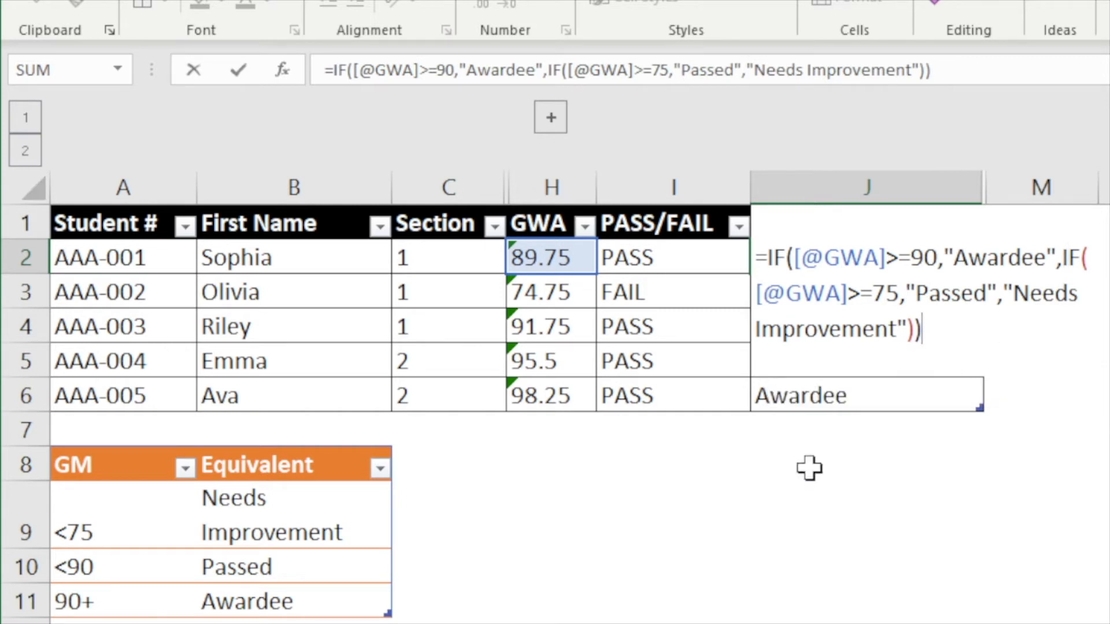
pyautogui.press('Return')
# - Check the IF results down column J and hide the IF column
pyautogui.press('Up')
pyautogui.press('Down')
pyautogui.press('Down')
pyautogui.press('Down')
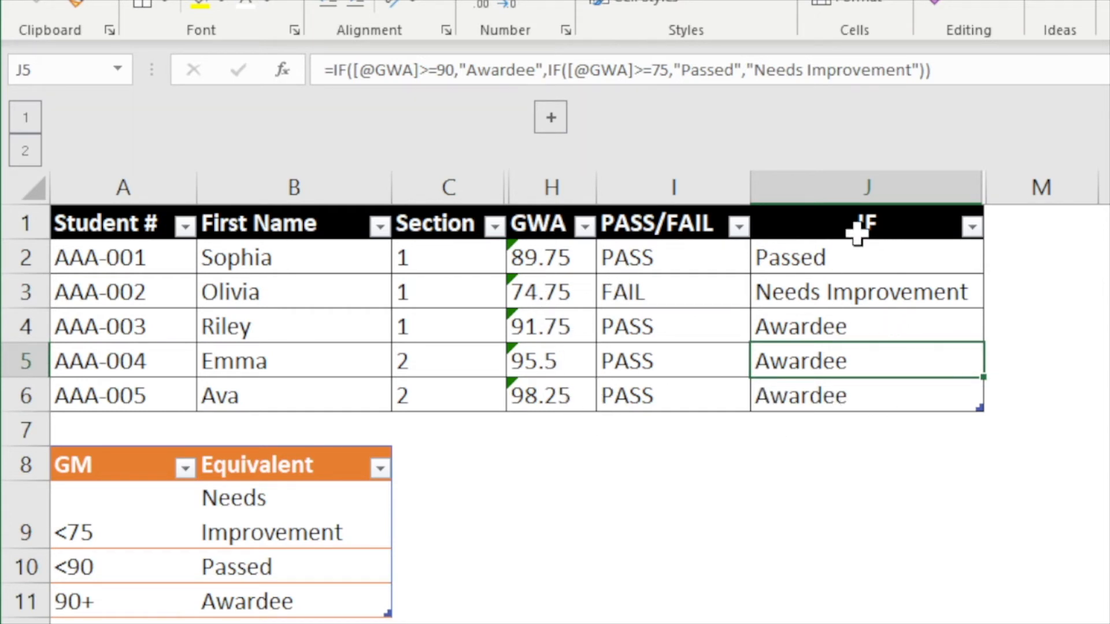
pyautogui.click(869, 192)
pyautogui.rightClick(867, 193)
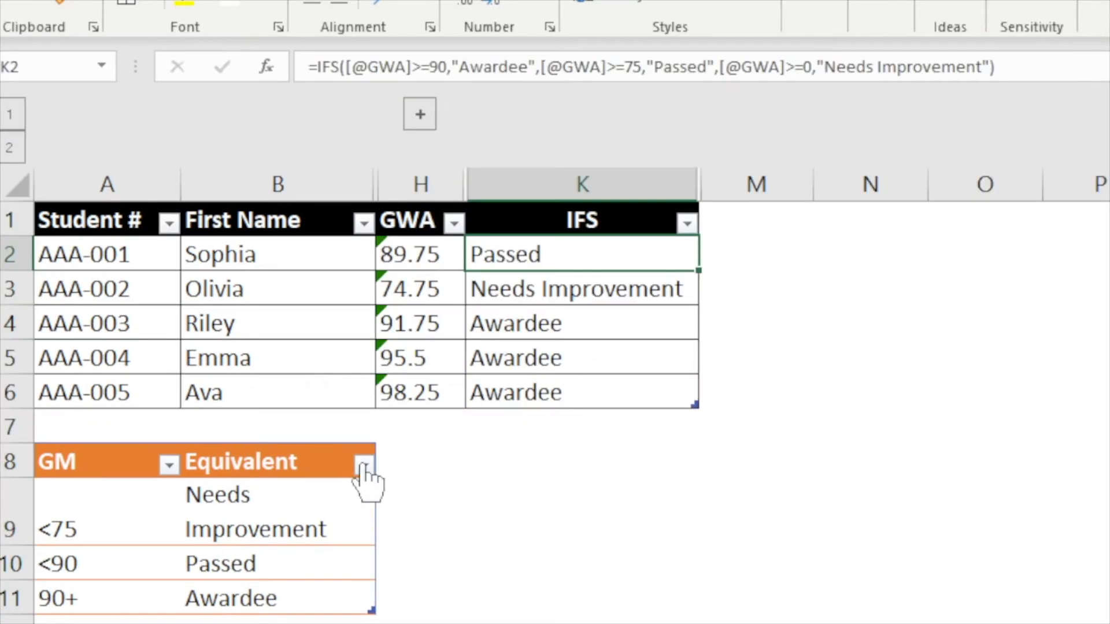
# - Examine the IFS formula in K2, stepping through each GWA condition and its result
pyautogui.doubleClick(557, 258)
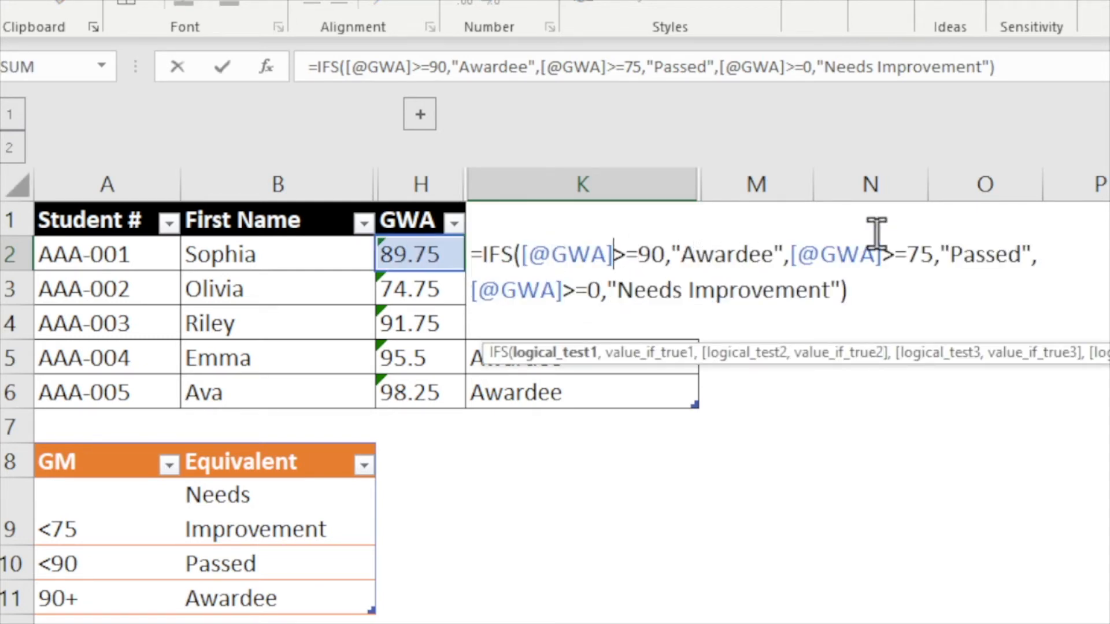
pyautogui.click(735, 253)
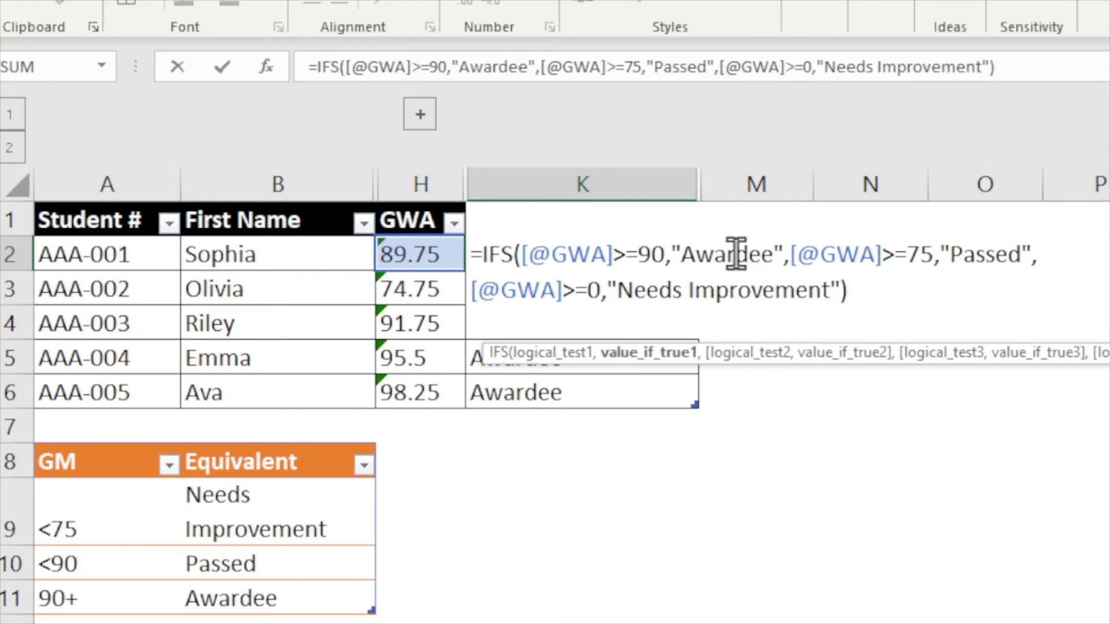
pyautogui.click(867, 257)
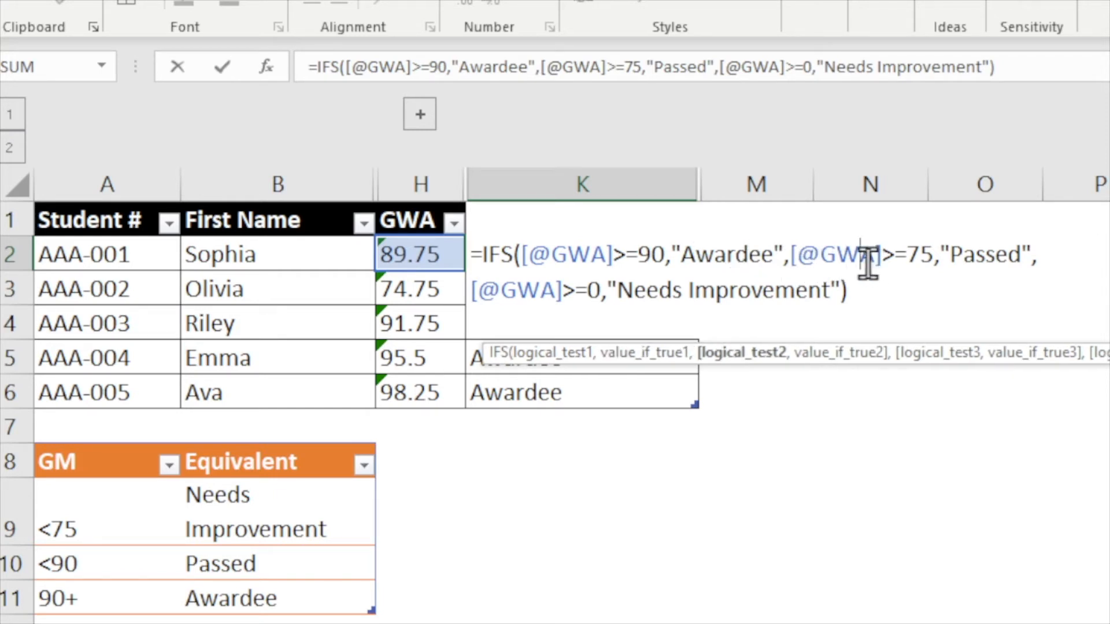
pyautogui.click(1009, 262)
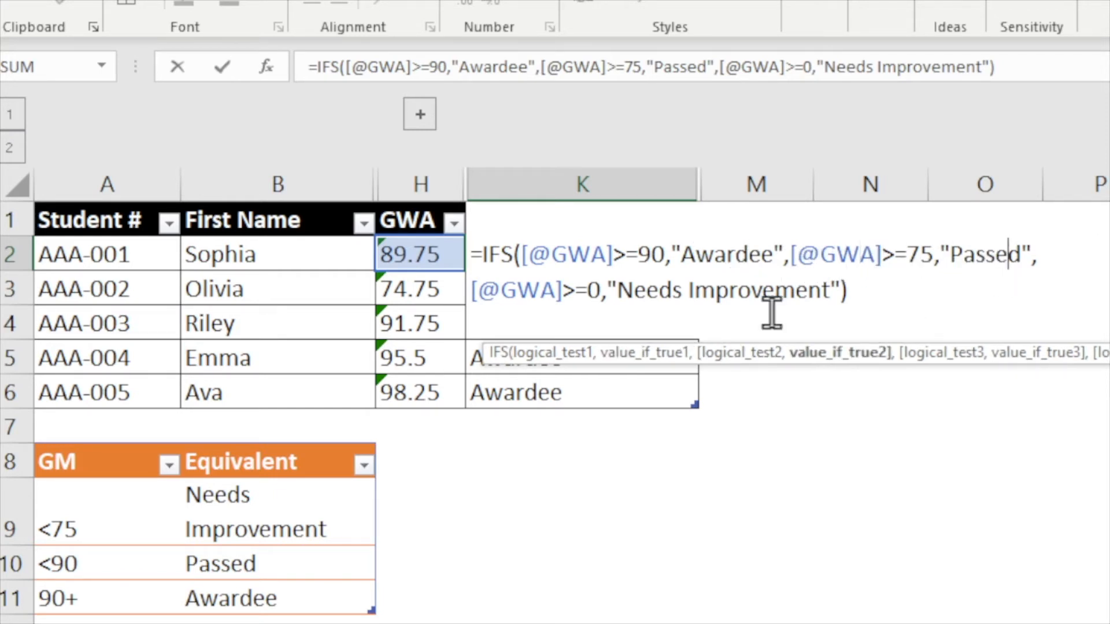
pyautogui.click(545, 301)
pyautogui.click(695, 292)
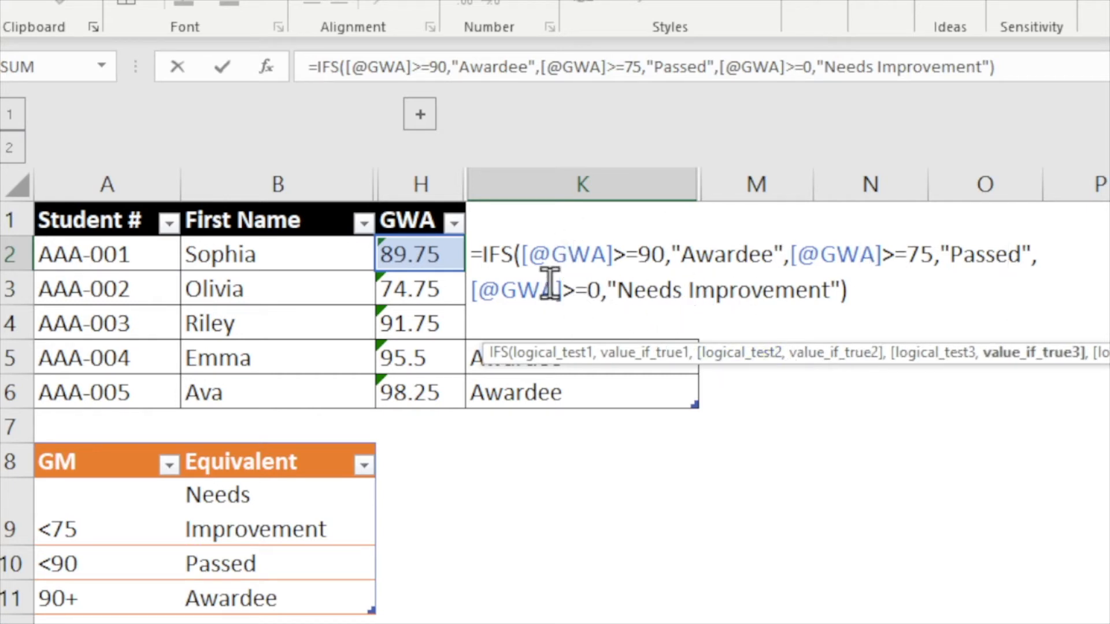
pyautogui.click(626, 255)
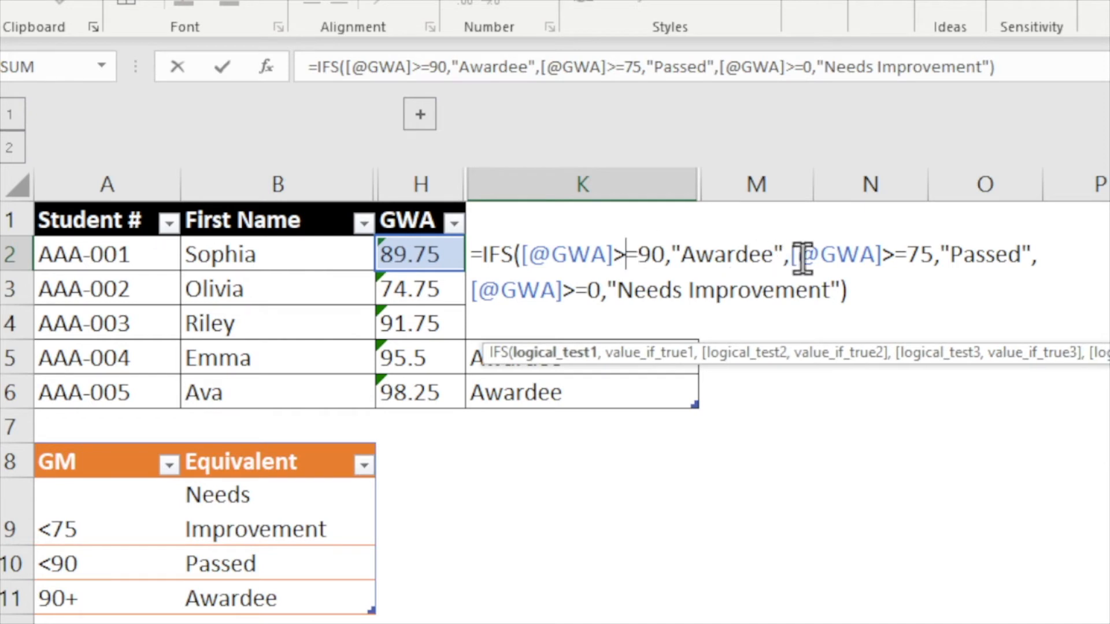
pyautogui.click(884, 256)
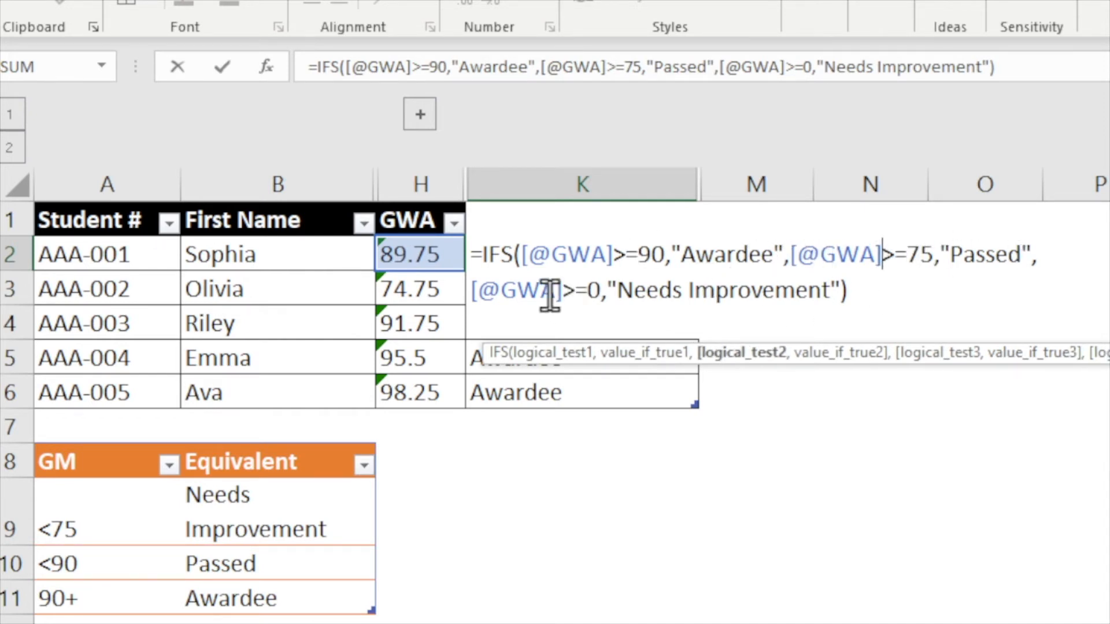
pyautogui.click(578, 289)
pyautogui.click(772, 286)
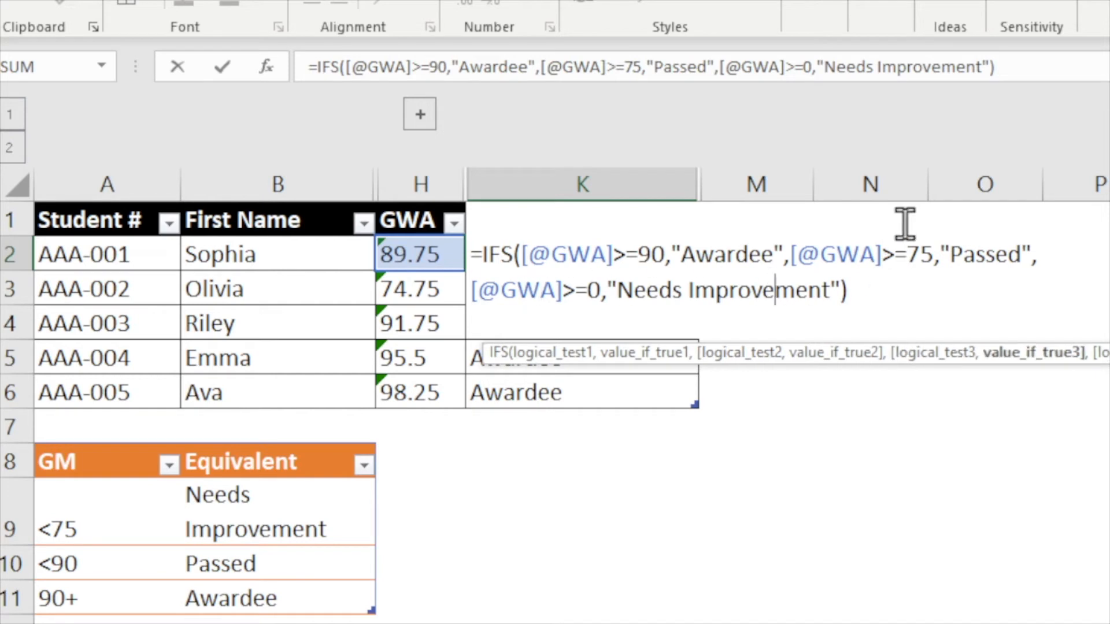
pyautogui.press('Return')
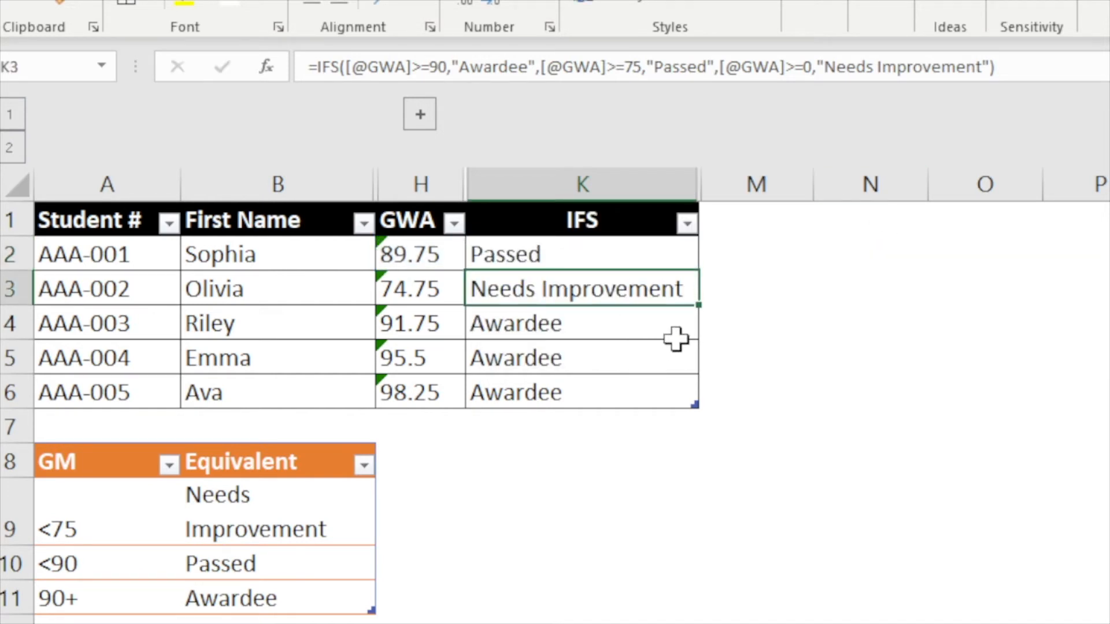
# - Examine the SWITCH formula in L2, stepping through the TRUE expression and each condition-result pair
pyautogui.click(693, 251)
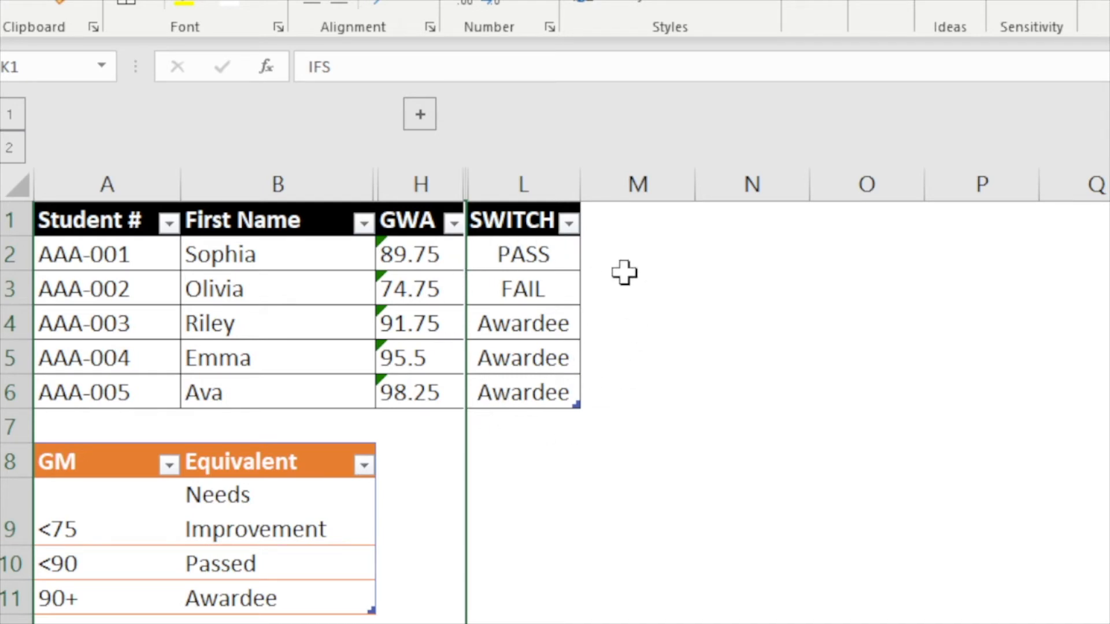
pyautogui.click(523, 245)
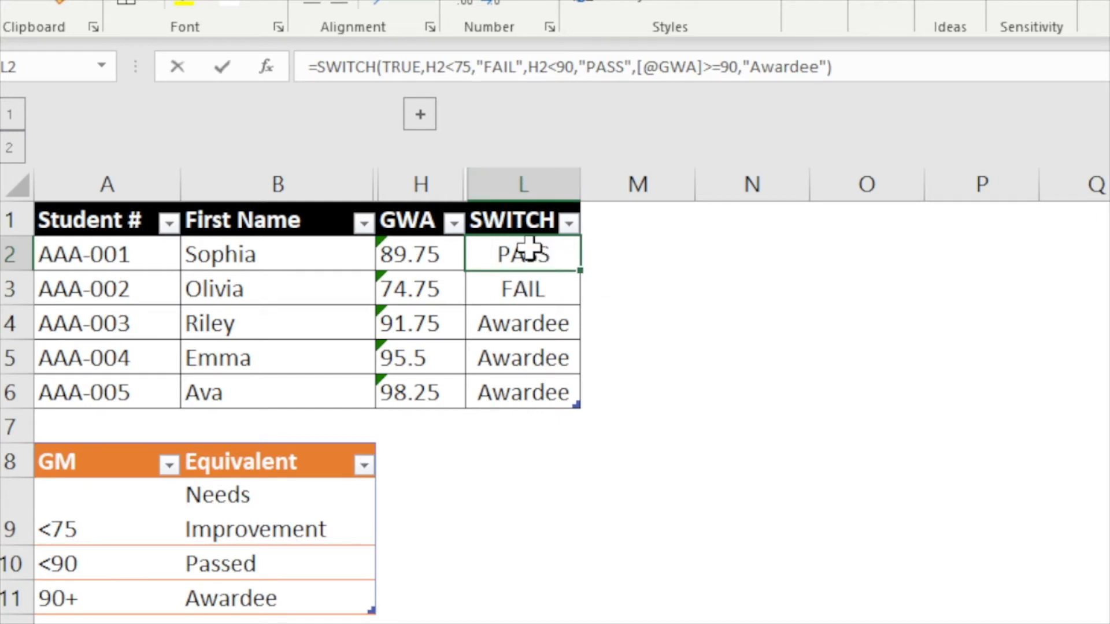
pyautogui.doubleClick(529, 250)
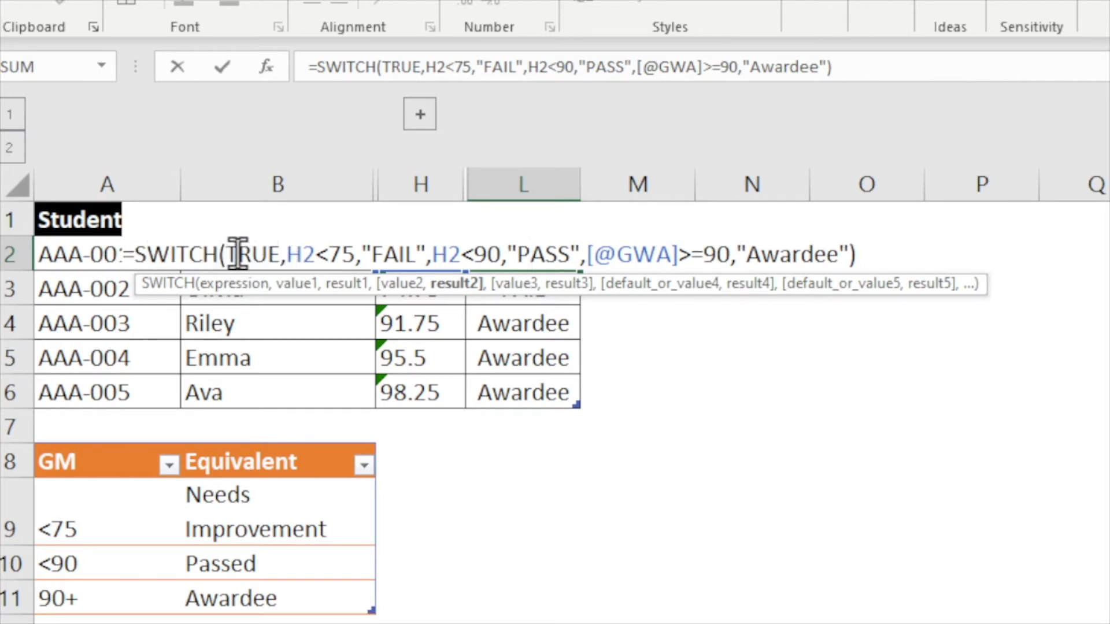
pyautogui.moveTo(238, 257); pyautogui.dragTo(270, 263)
pyautogui.doubleClick(258, 254)
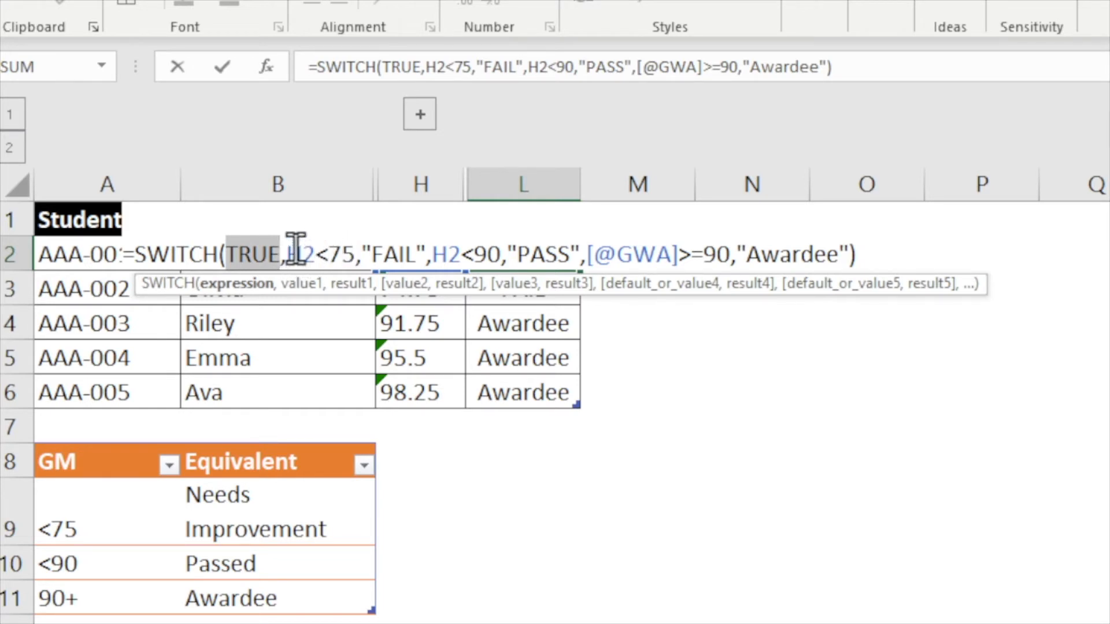
pyautogui.moveTo(293, 254); pyautogui.dragTo(359, 255)
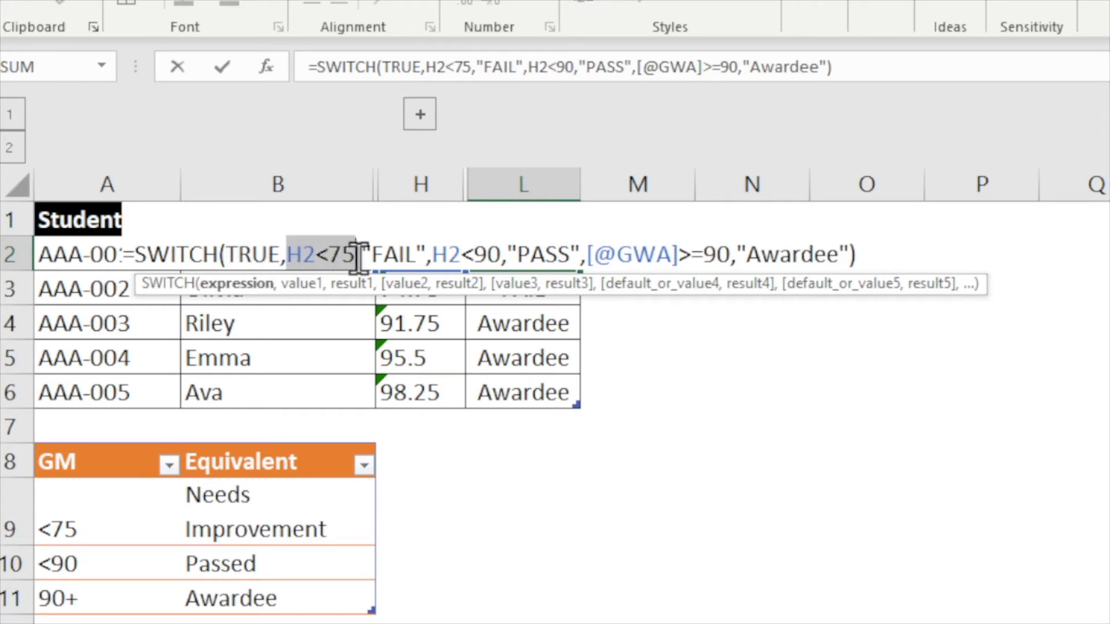
pyautogui.doubleClick(395, 254)
pyautogui.click(494, 255)
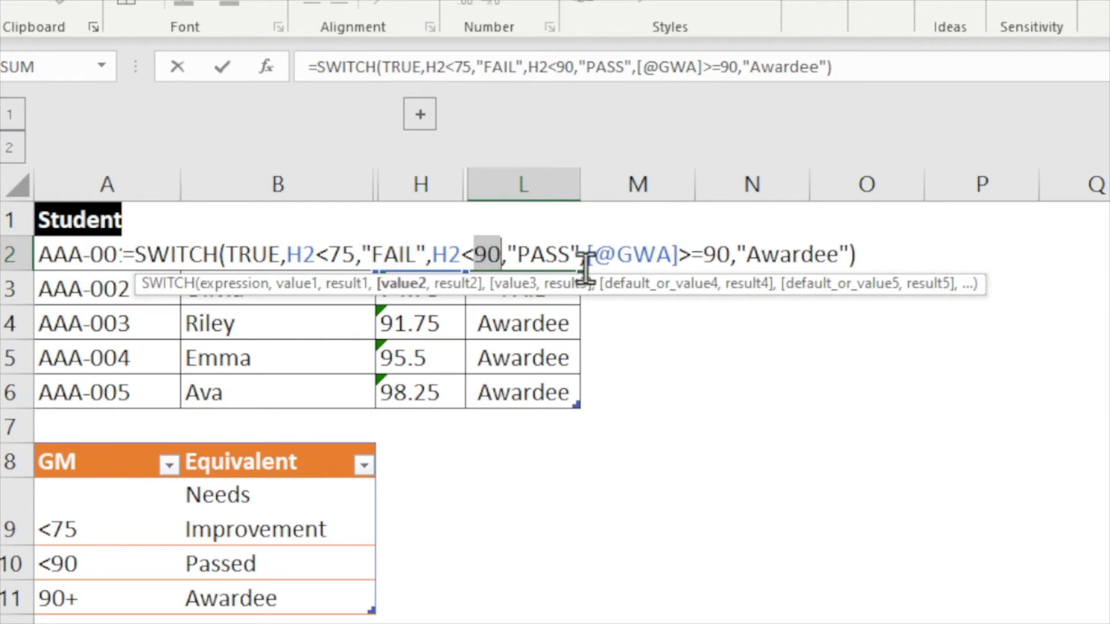
pyautogui.click(551, 253)
pyautogui.click(640, 253)
pyautogui.doubleClick(654, 255)
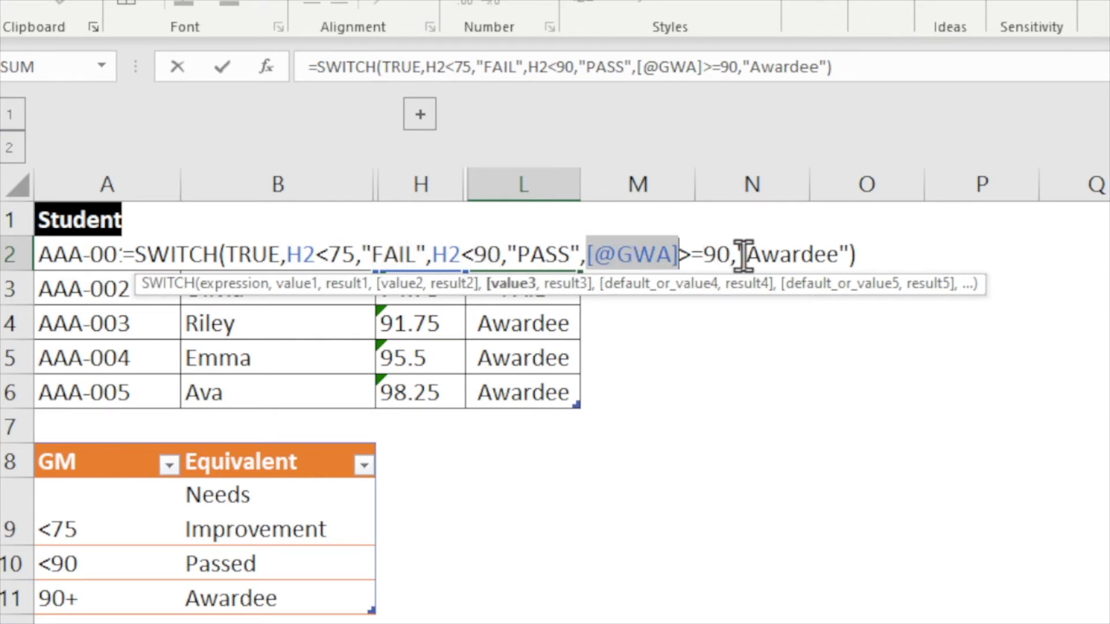
pyautogui.click(745, 254)
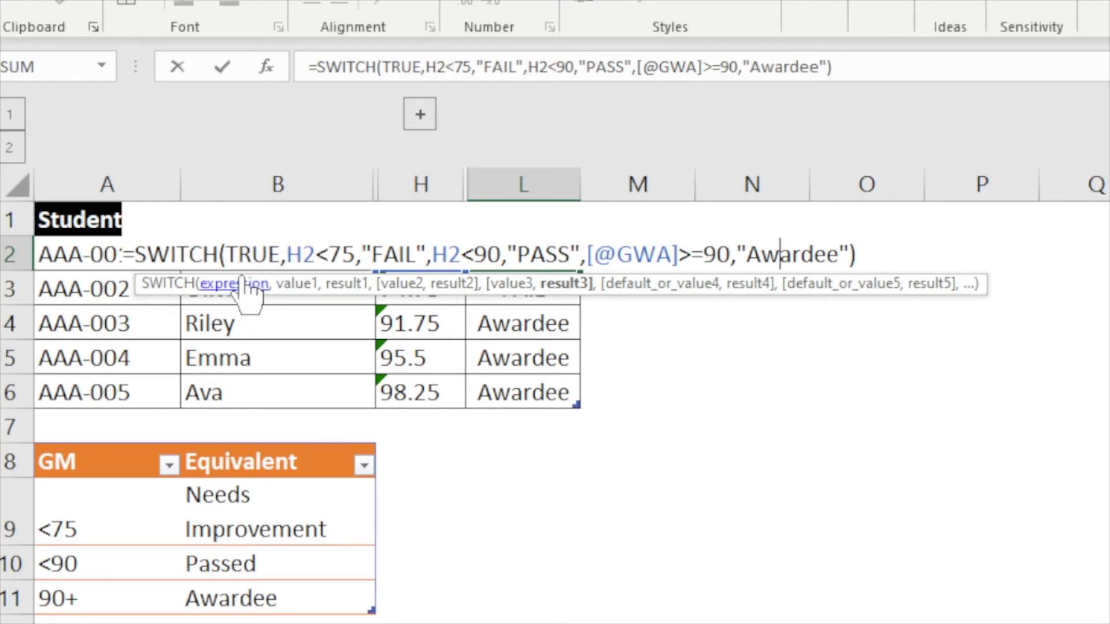
pyautogui.press('Return')
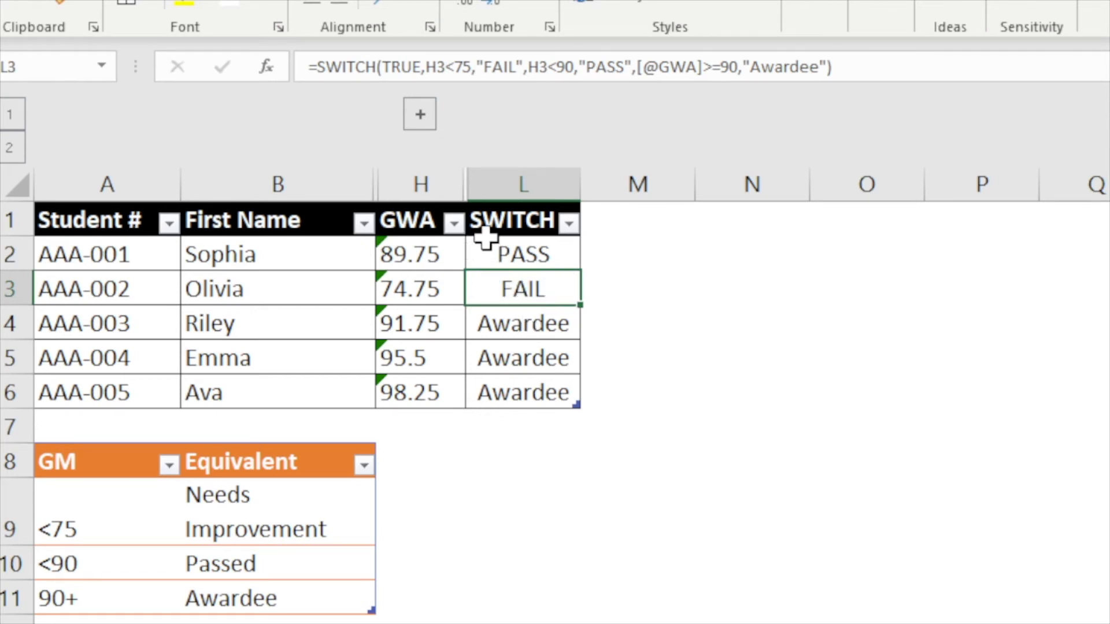
# - Inspect a cost table row and the SUBTOTAL formula totalling the Cost column in D1
pyautogui.click(503, 246)
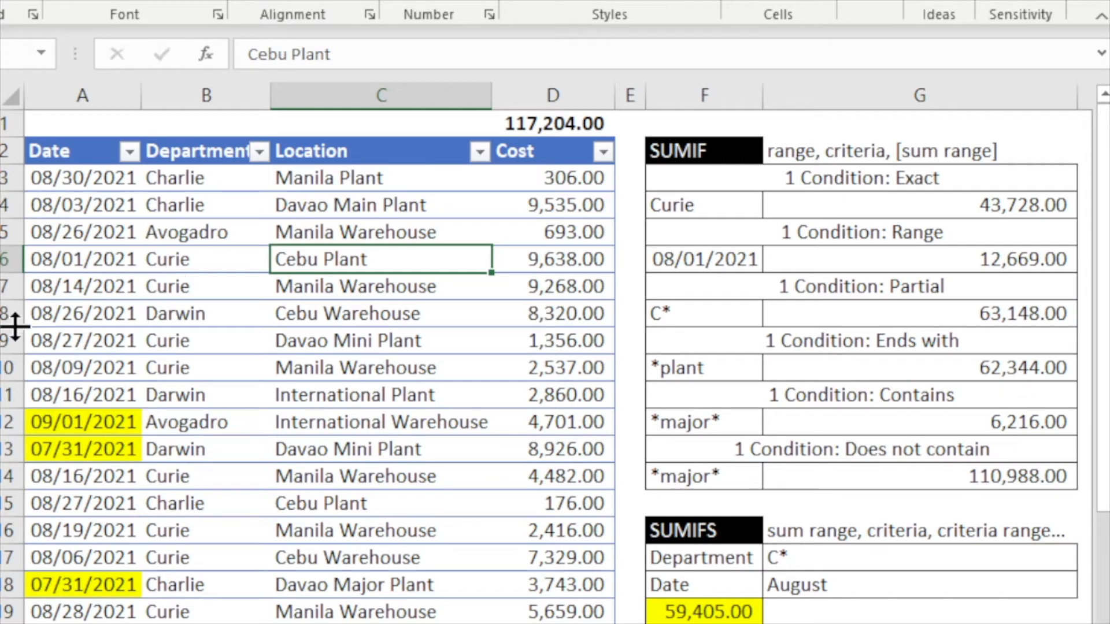
pyautogui.click(95, 207)
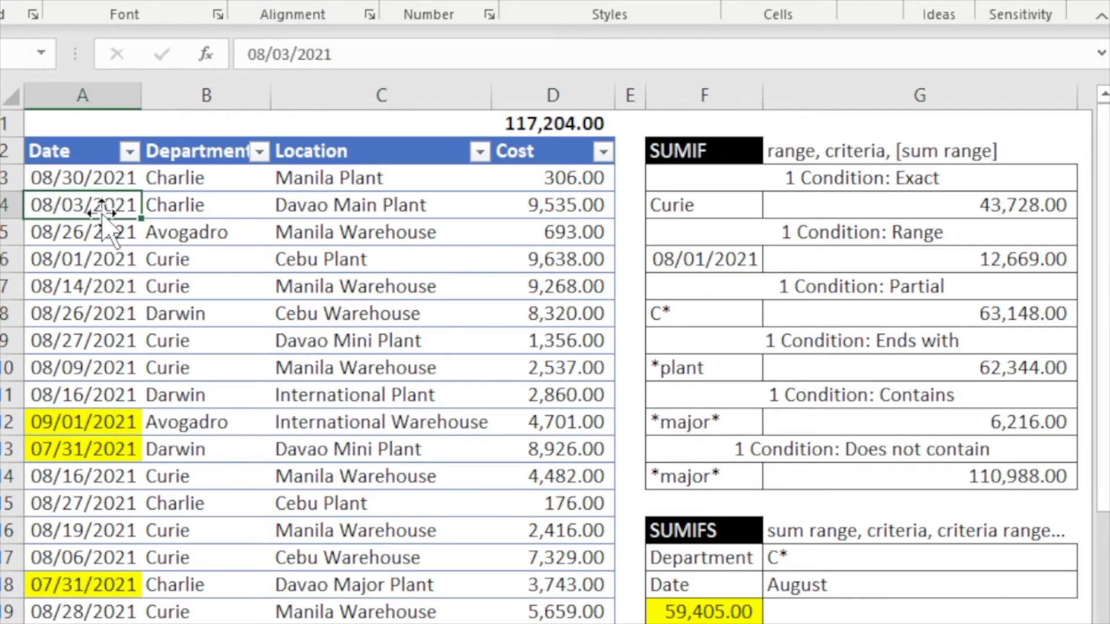
pyautogui.click(225, 206)
pyautogui.click(370, 214)
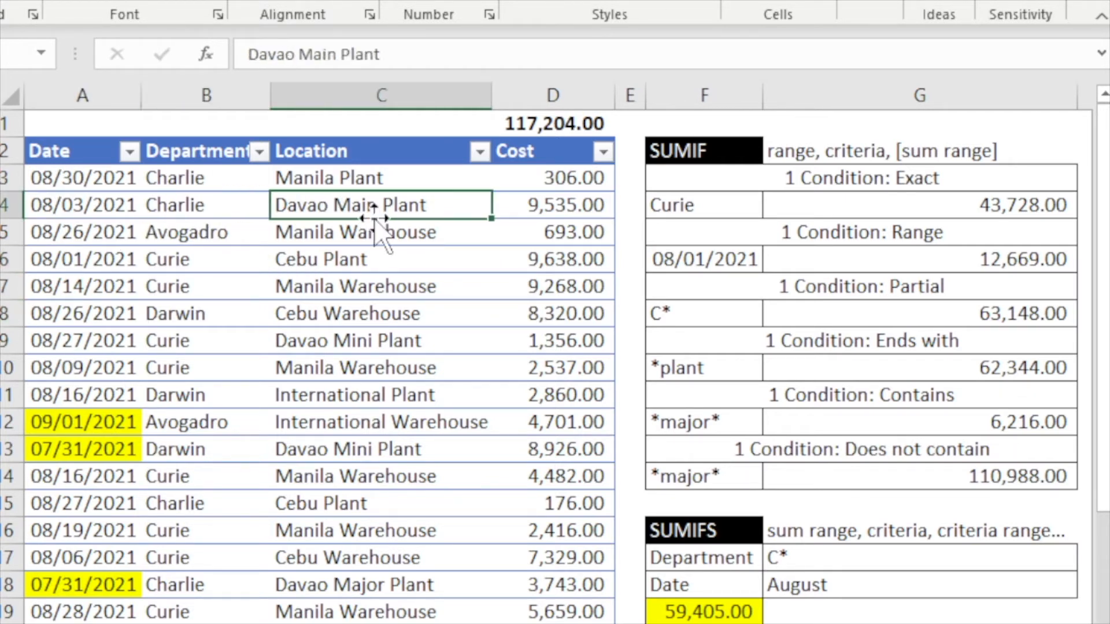
pyautogui.click(559, 211)
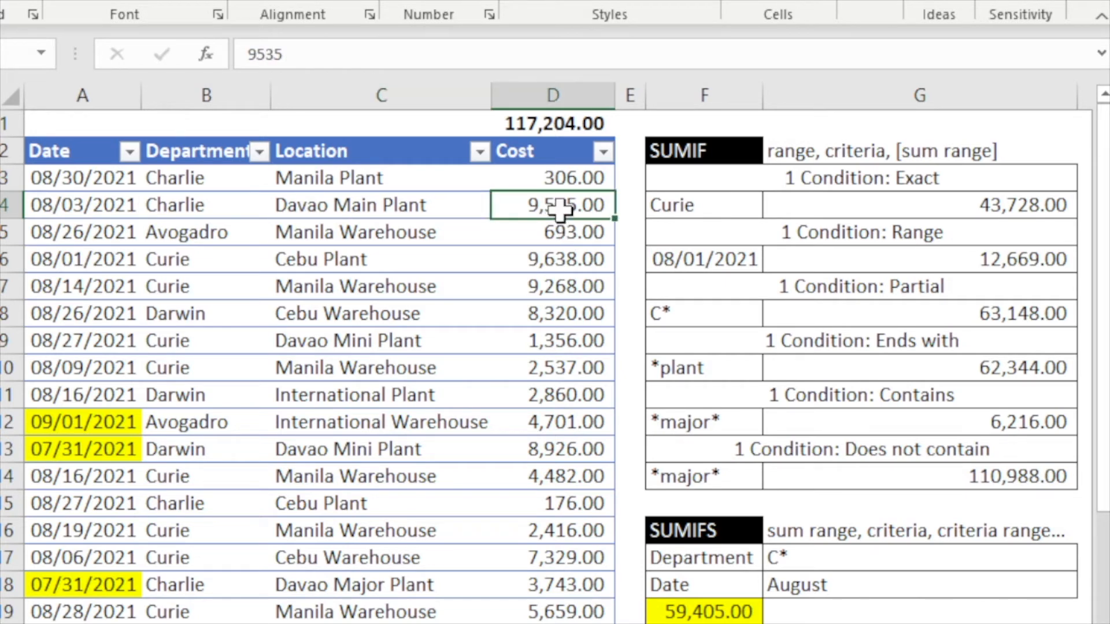
pyautogui.click(548, 118)
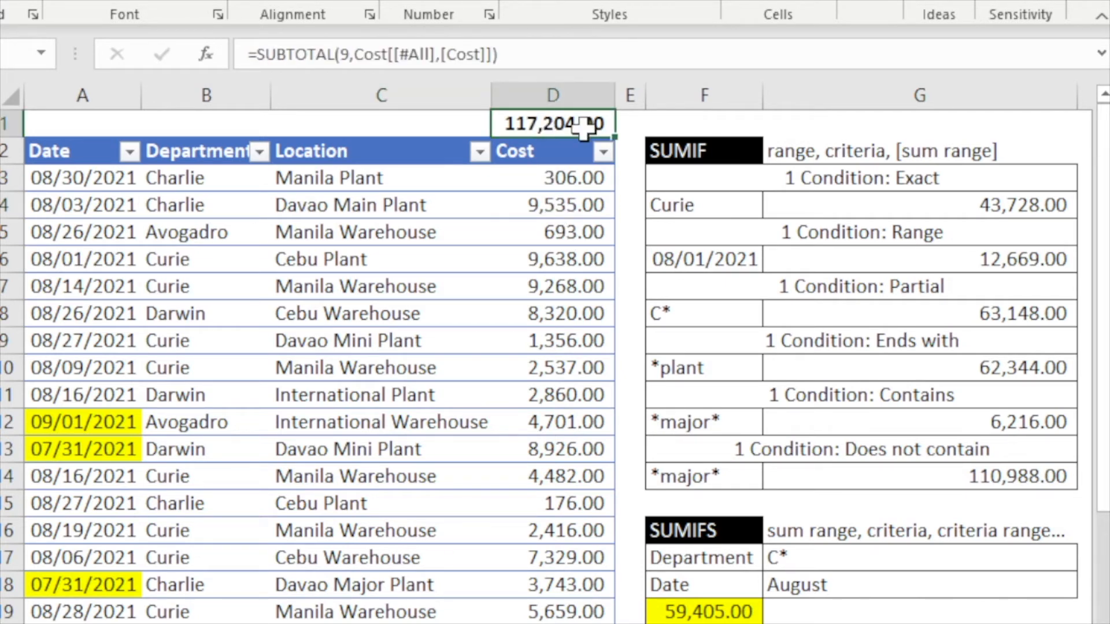
pyautogui.doubleClick(553, 122)
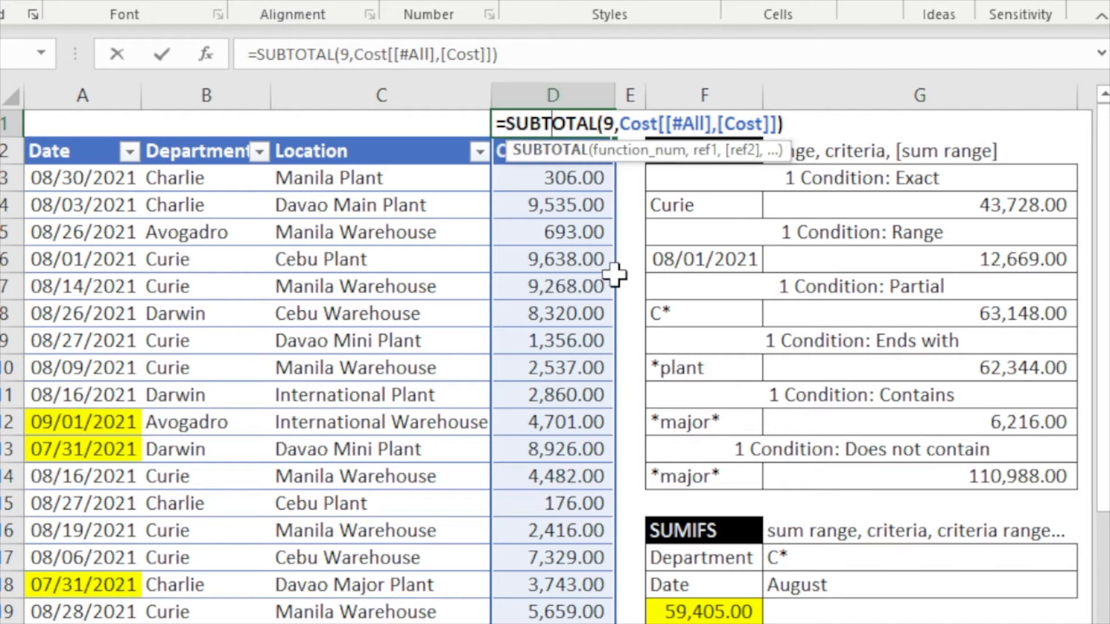
pyautogui.hotkey('ctrl', 'Return')
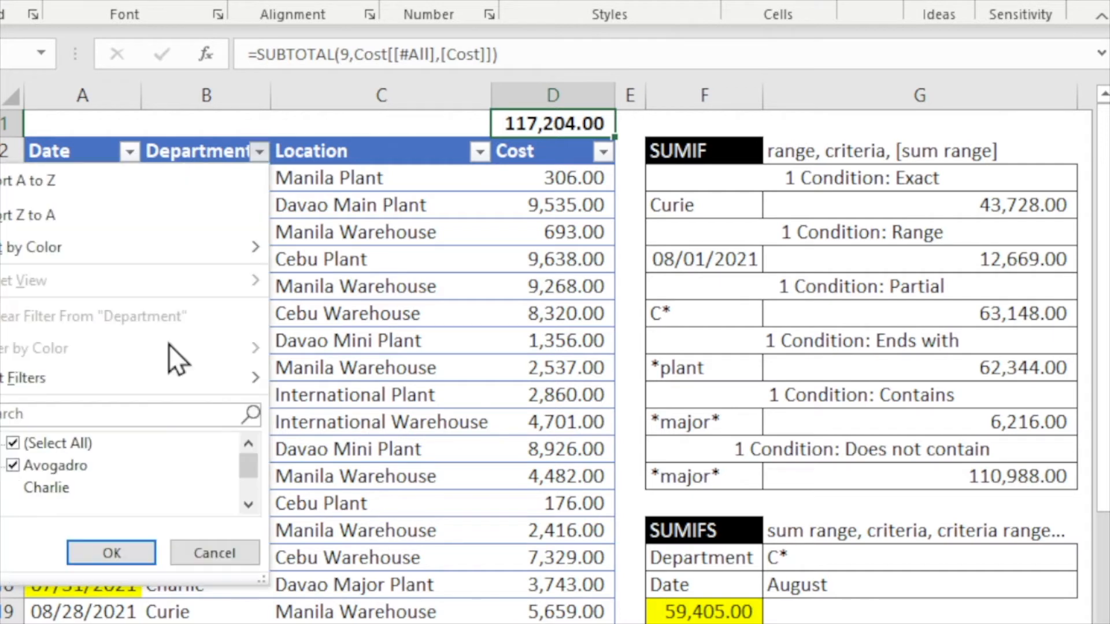
# - Filter the Department column to show only Avogadro
pyautogui.click(259, 152)
pyautogui.click(58, 444)
pyautogui.click(29, 464)
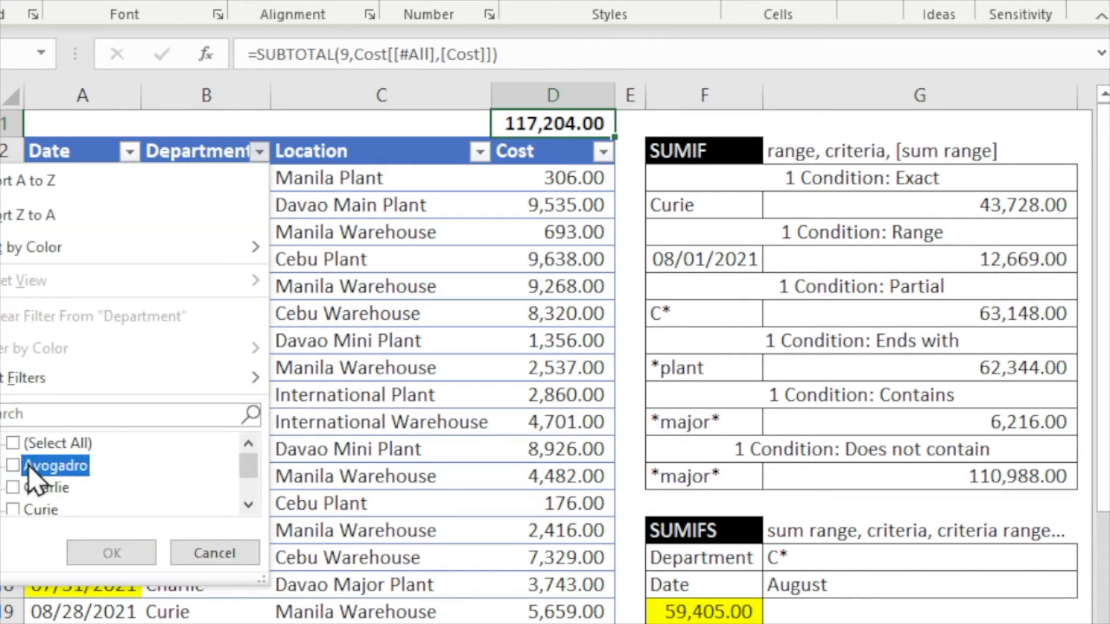
pyautogui.click(118, 552)
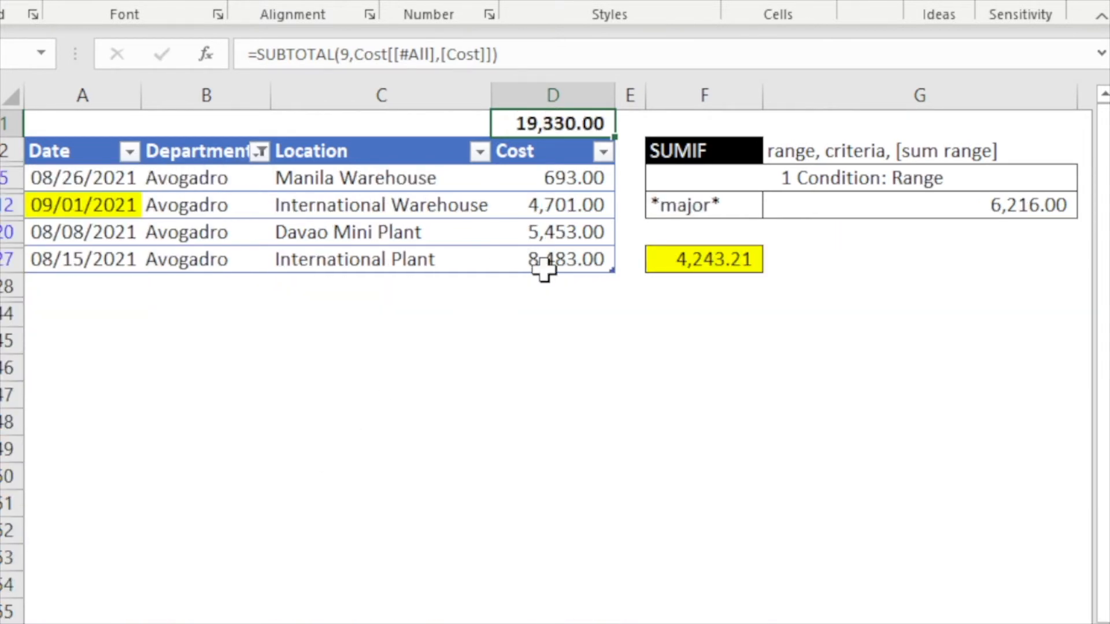
# - Review the filtered Avogadro cost cells, the subtotal, and the SUMIF example cells
pyautogui.click(543, 258)
pyautogui.click(548, 231)
pyautogui.click(548, 205)
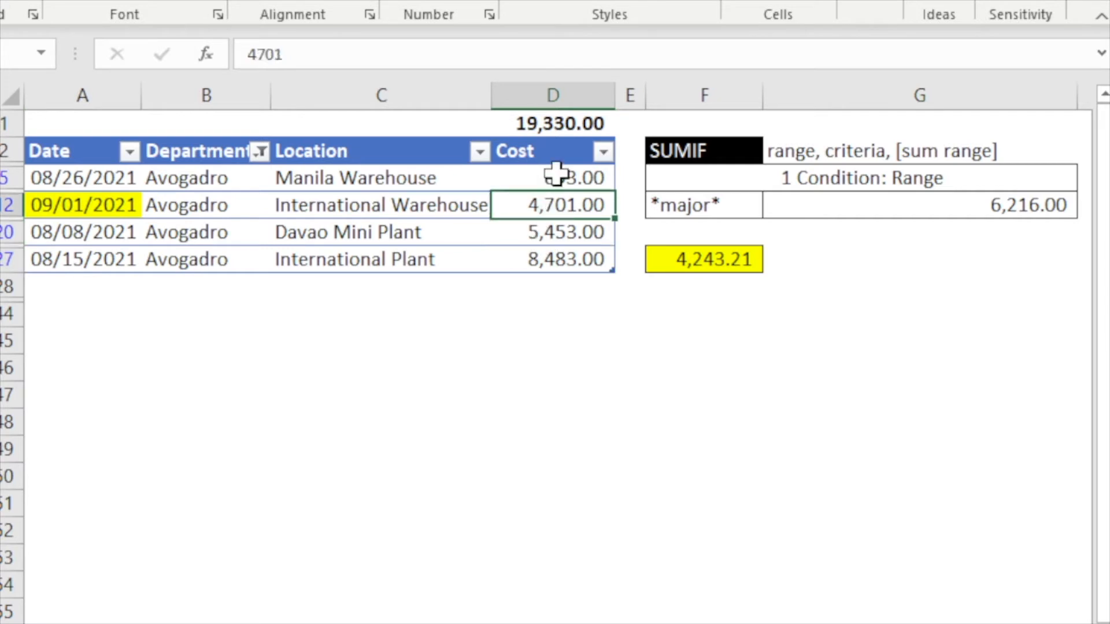
pyautogui.click(558, 178)
pyautogui.click(555, 123)
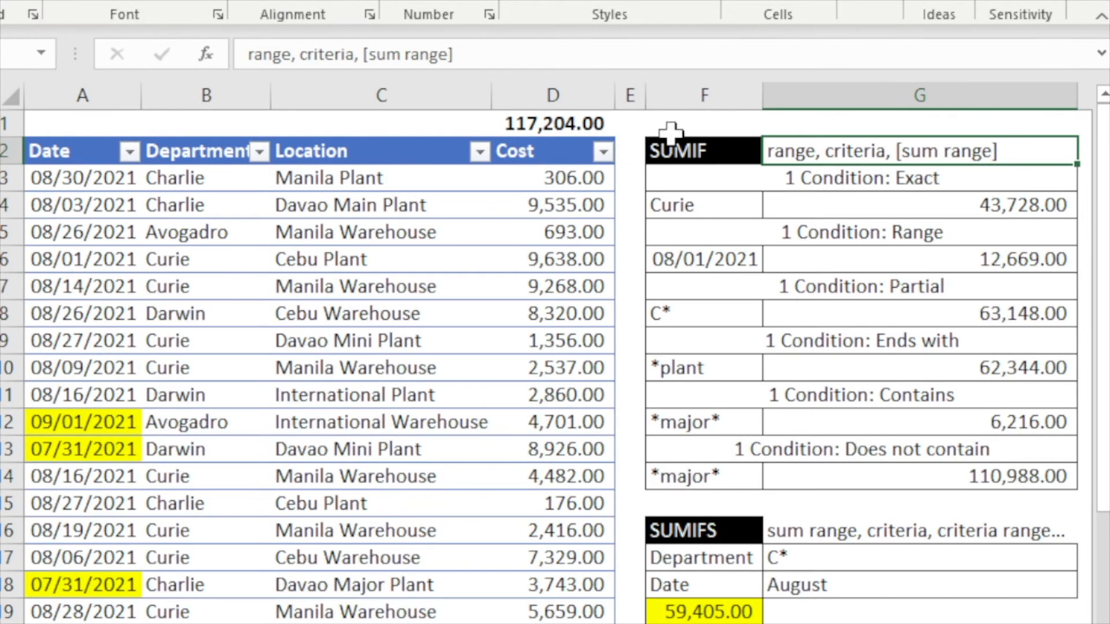
pyautogui.click(691, 151)
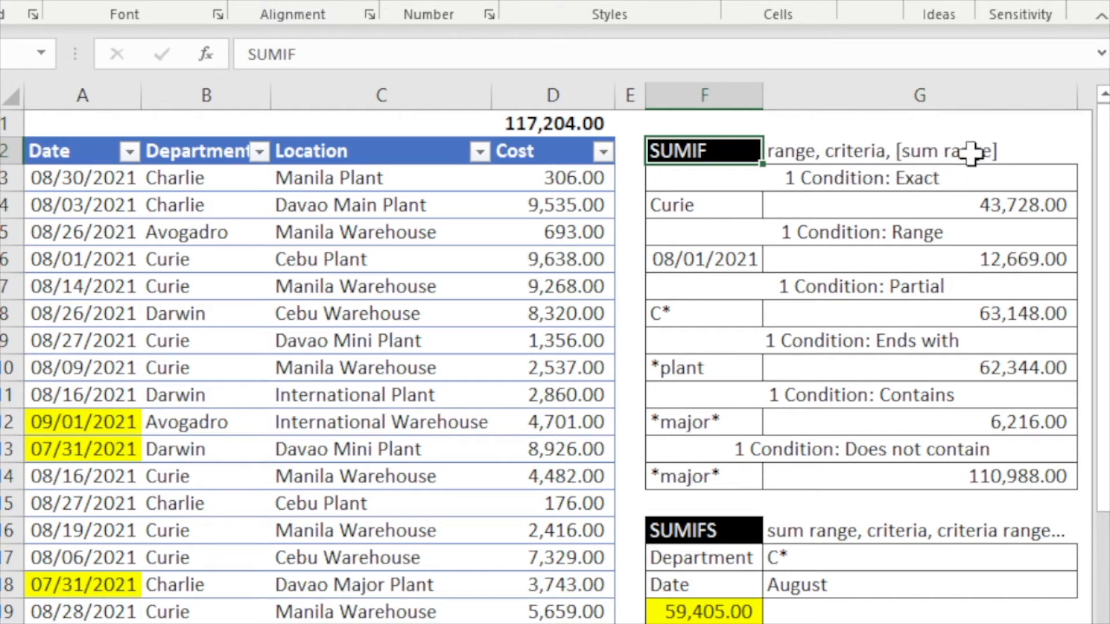
pyautogui.click(930, 171)
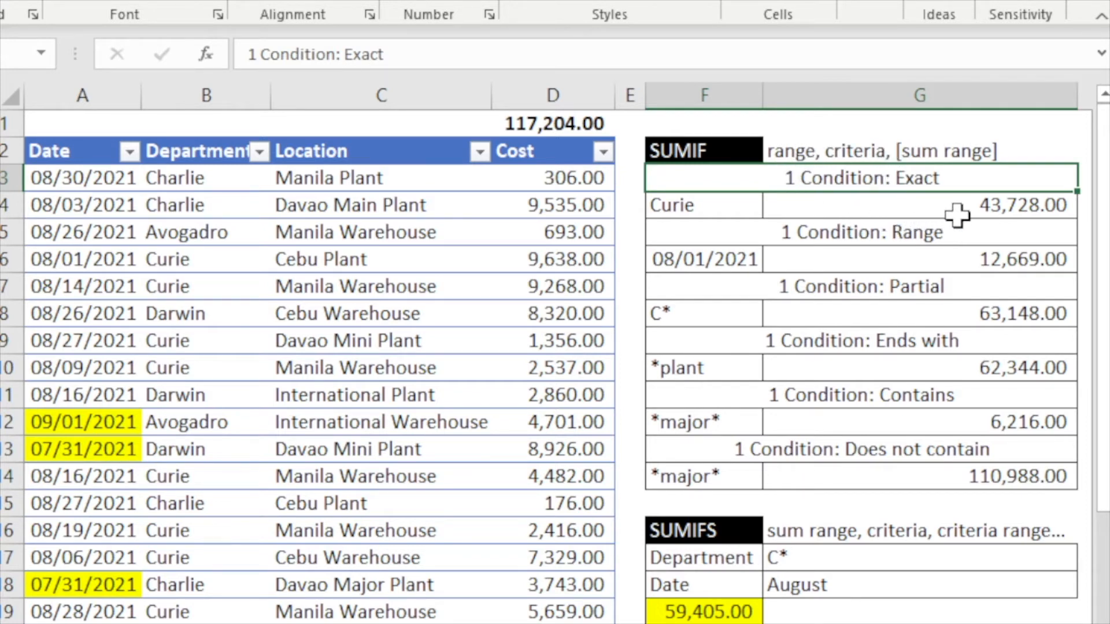
# - Edit the exact-match SUMIF in G4 so its criterion is the text "Curie" instead of the F4 reference
pyautogui.click(724, 203)
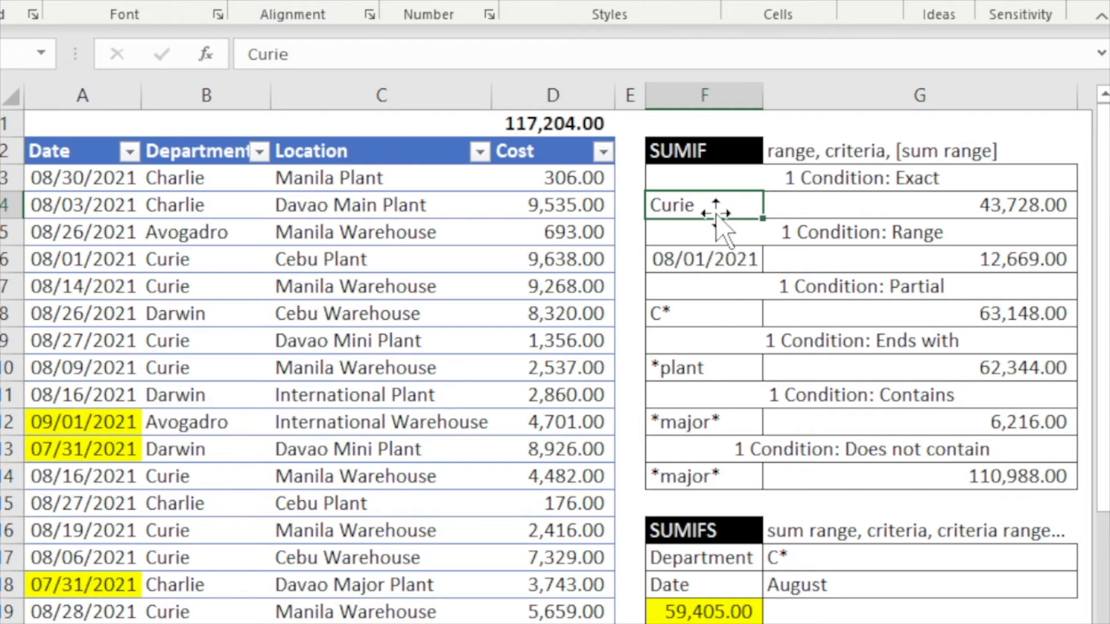
pyautogui.doubleClick(825, 205)
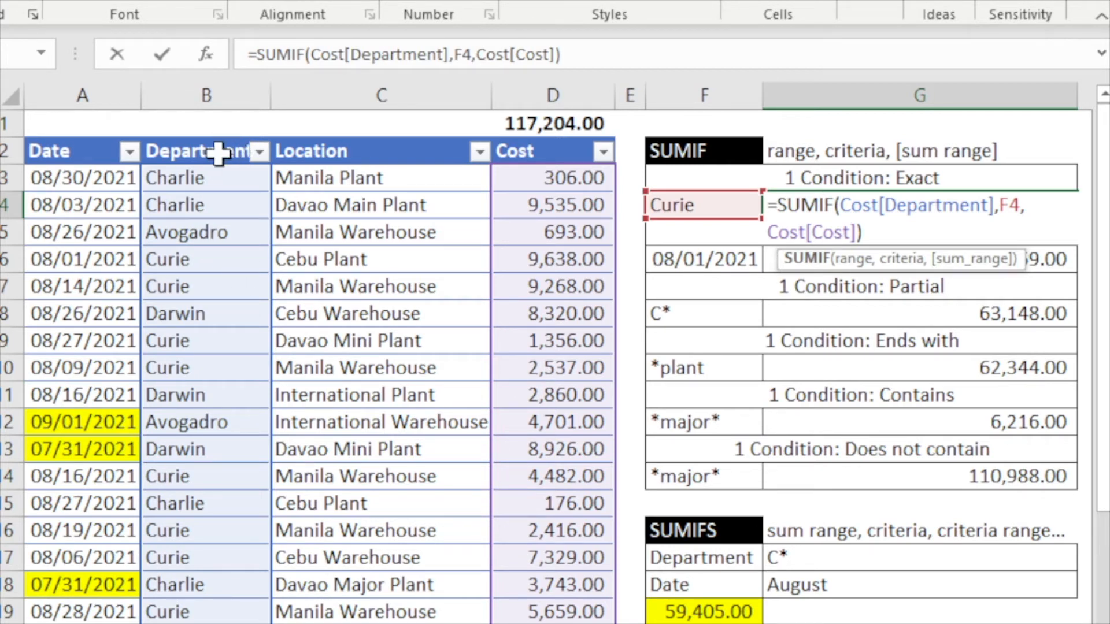
pyautogui.click(1019, 214)
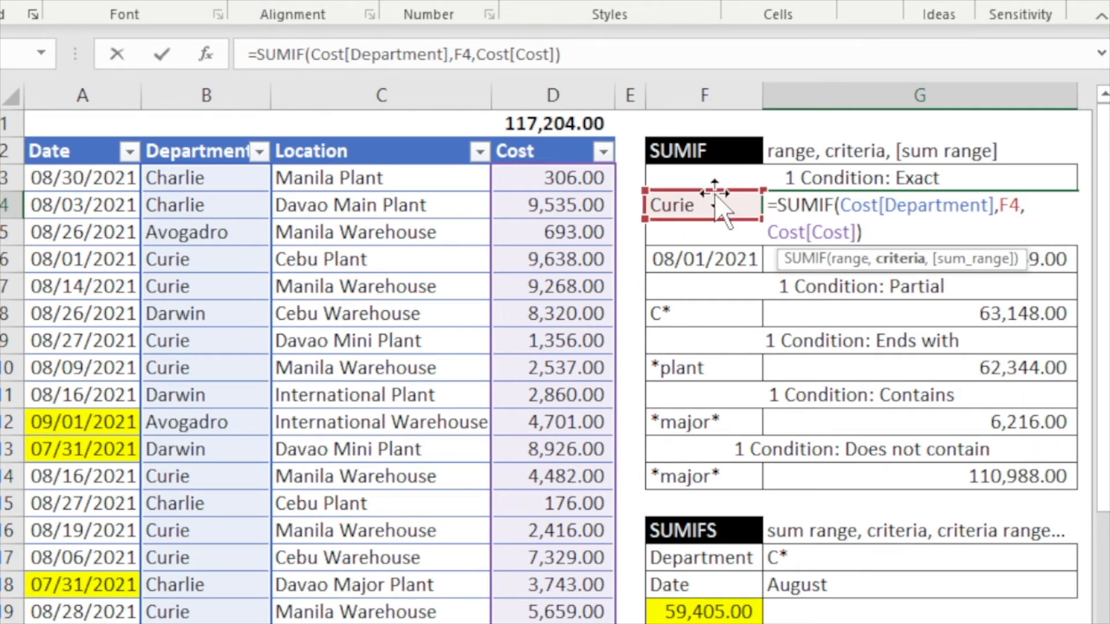
pyautogui.press('BackSpace')
pyautogui.press('BackSpace')
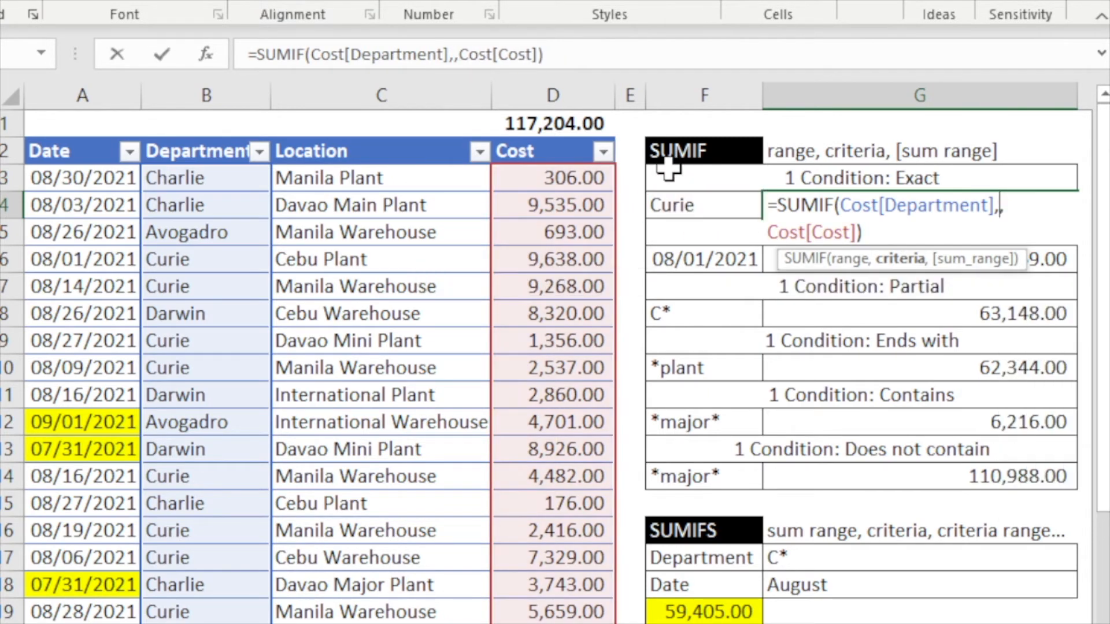
pyautogui.write('"Cure')
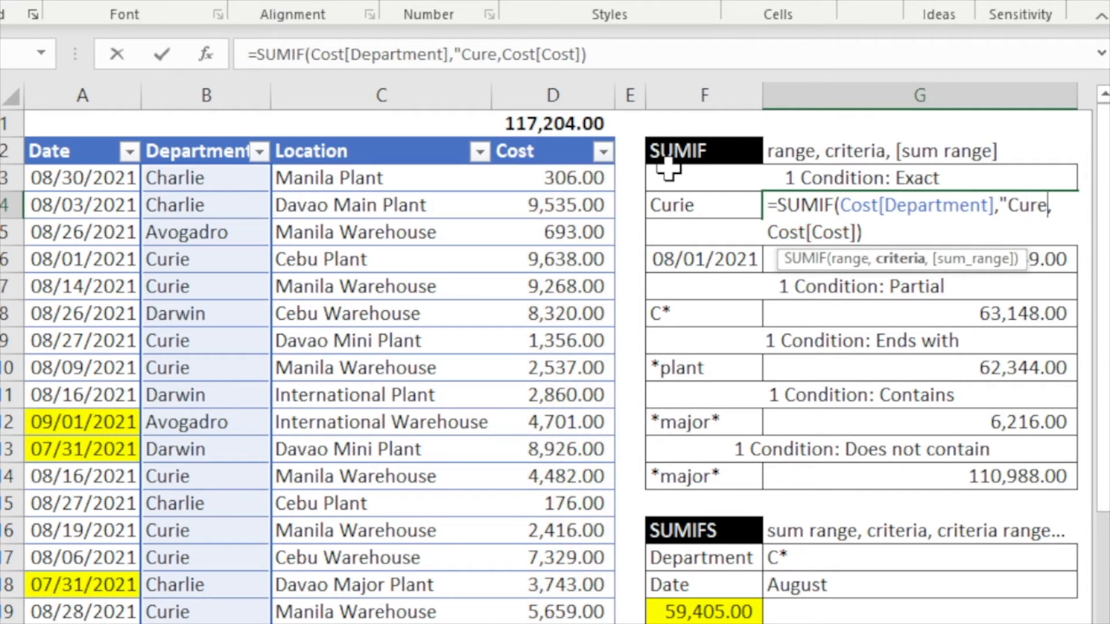
pyautogui.press('BackSpace')
pyautogui.write('ie')
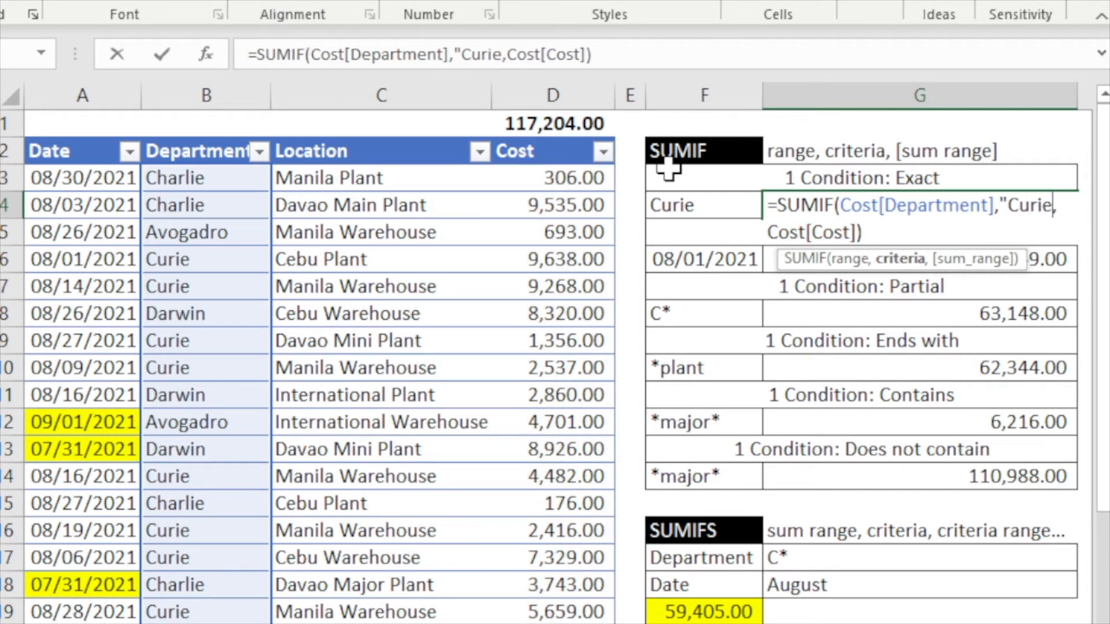
pyautogui.write('"')
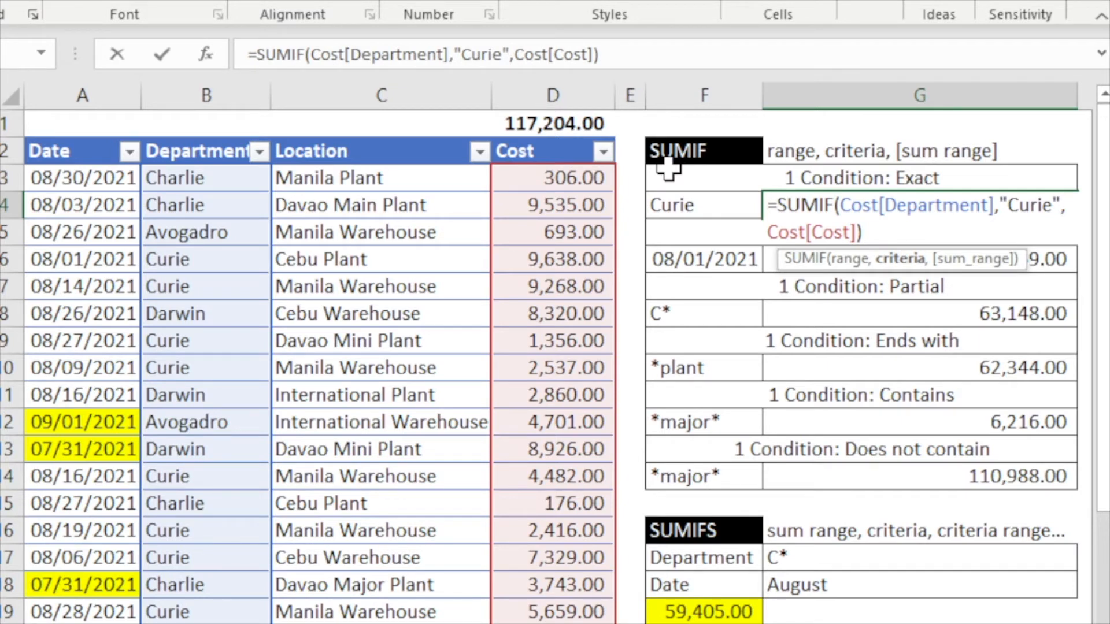
pyautogui.press('Return')
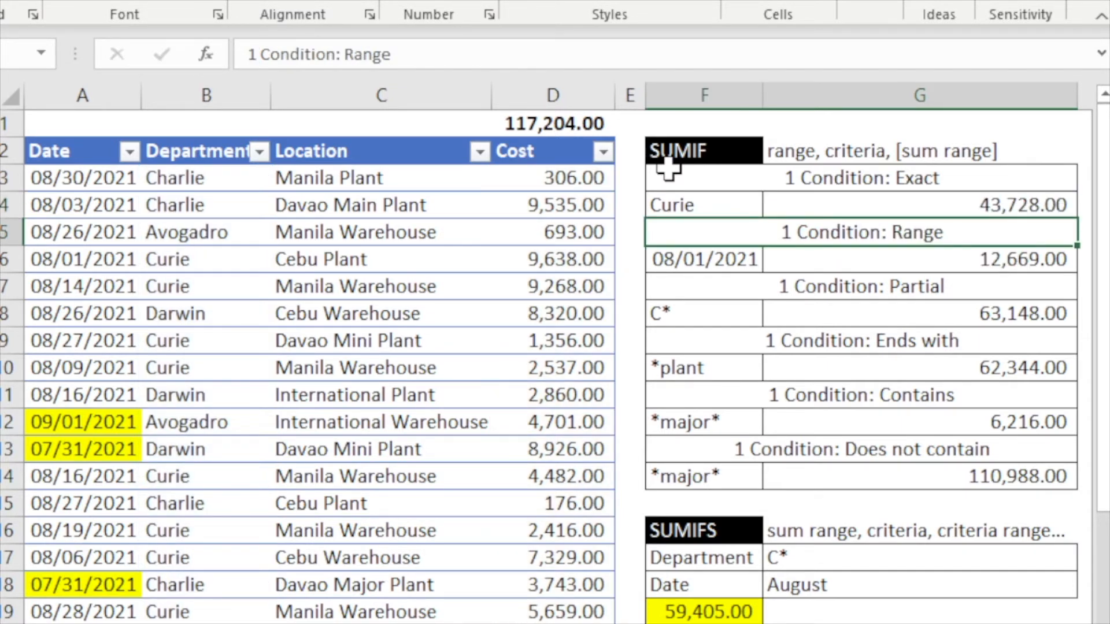
# - Copy the exact-match SUMIF result and paste it as a value into G1
pyautogui.click(980, 211)
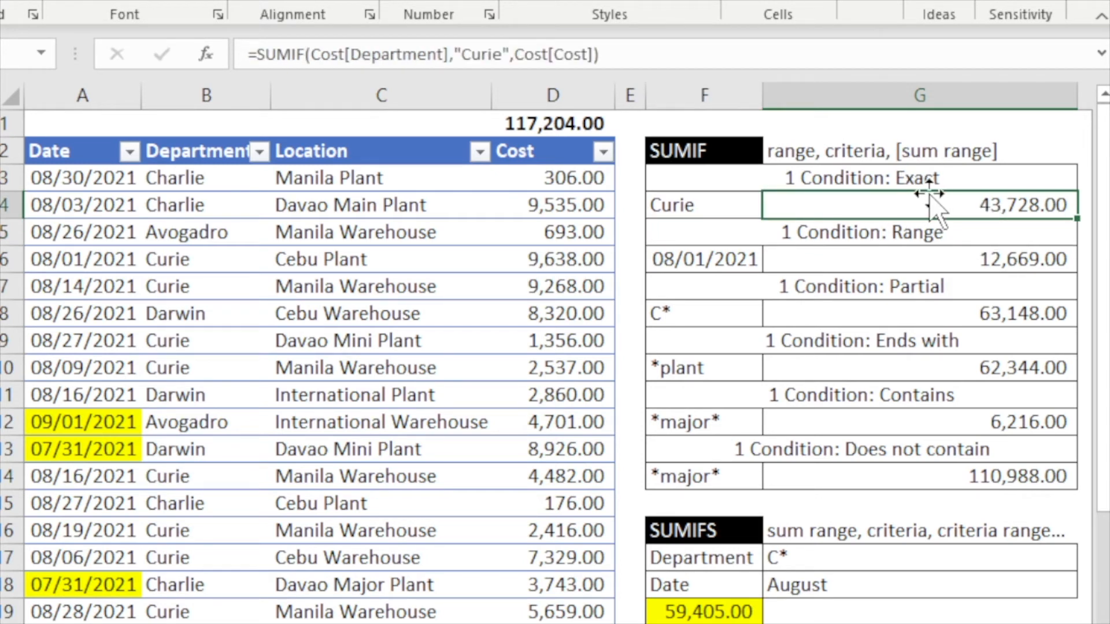
pyautogui.hotkey('ctrl', 'c')
pyautogui.rightClick(882, 129)
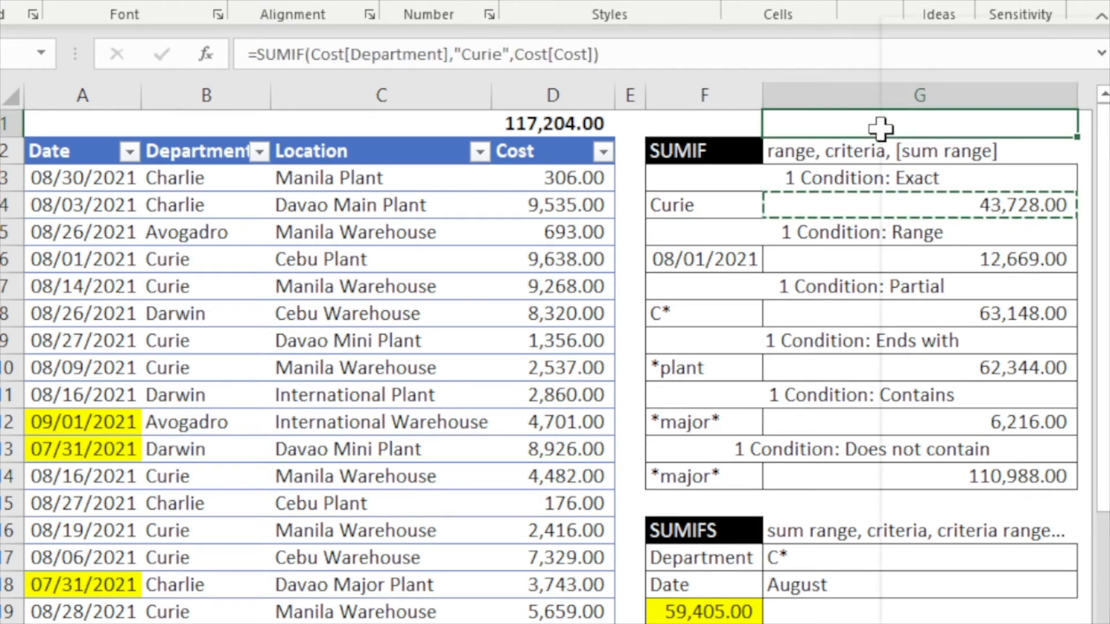
pyautogui.click(989, 151)
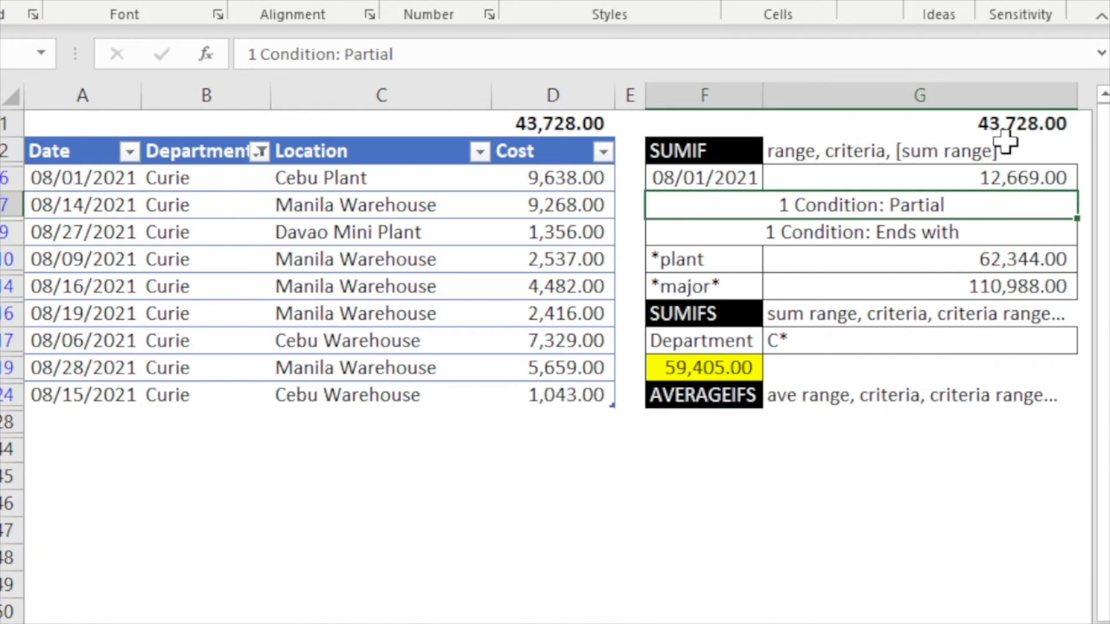
# - Clear the filter on the Department column so all cost rows show again
pyautogui.click(1005, 119)
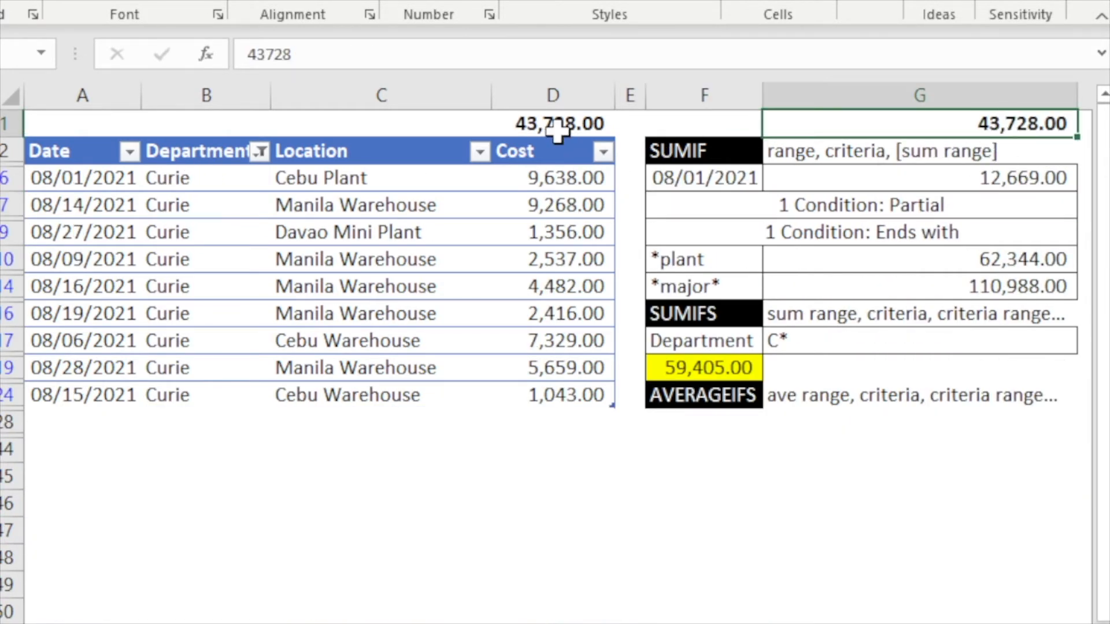
pyautogui.click(261, 152)
pyautogui.click(81, 326)
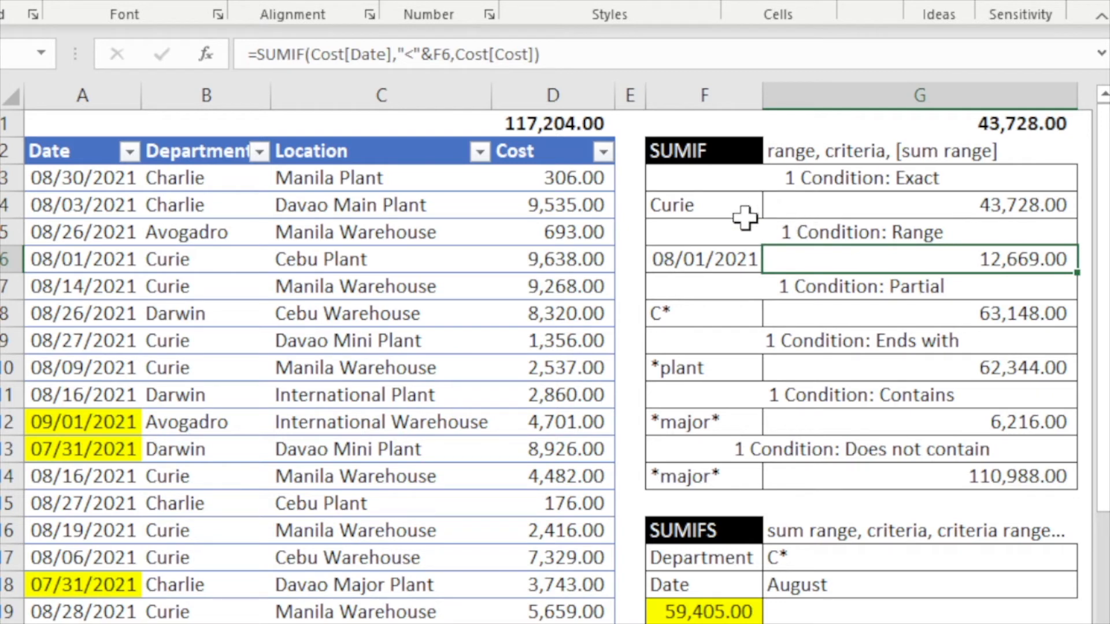
# - Select the date-range SUMIF in G6 and the two 07/31/2021 rows it sums
pyautogui.click(691, 260)
pyautogui.click(786, 259)
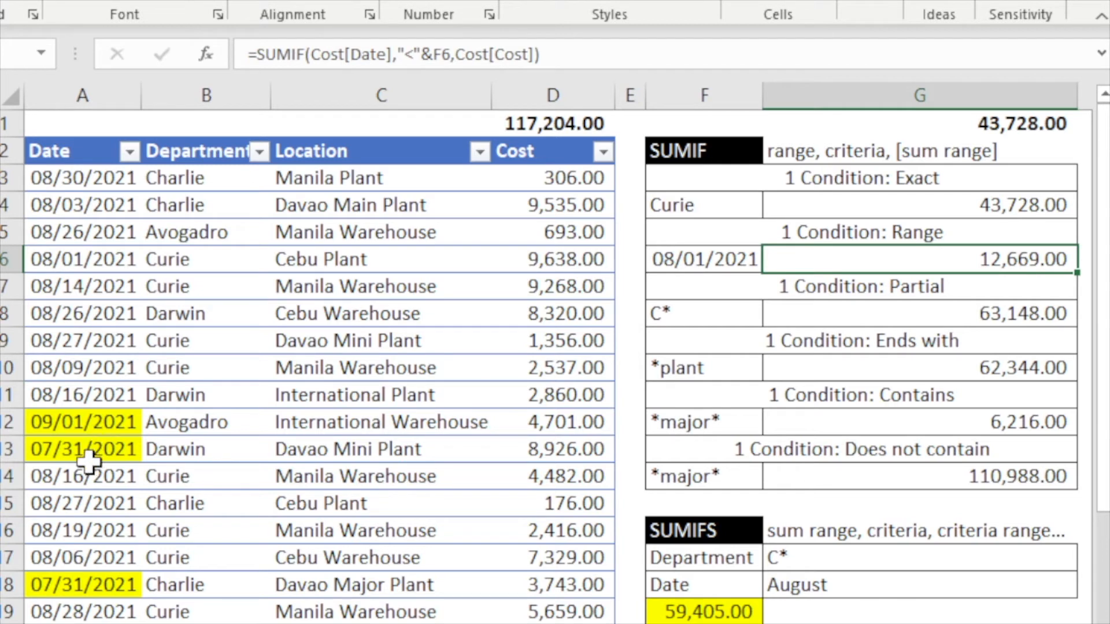
pyautogui.moveTo(83, 449); pyautogui.dragTo(558, 452)
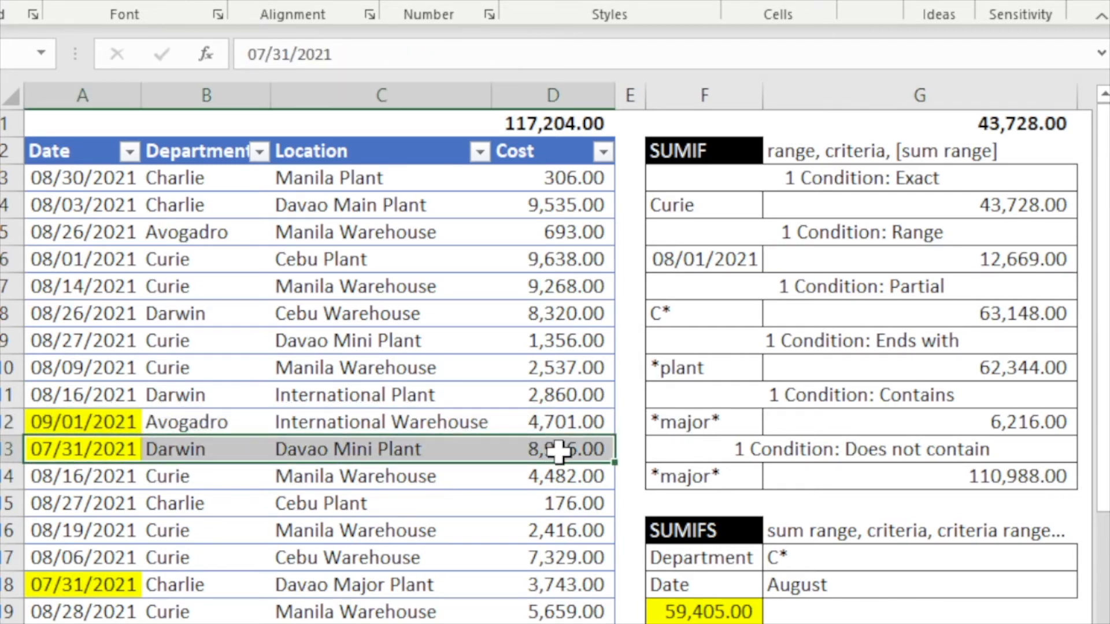
pyautogui.moveTo(84, 586); pyautogui.dragTo(575, 586)
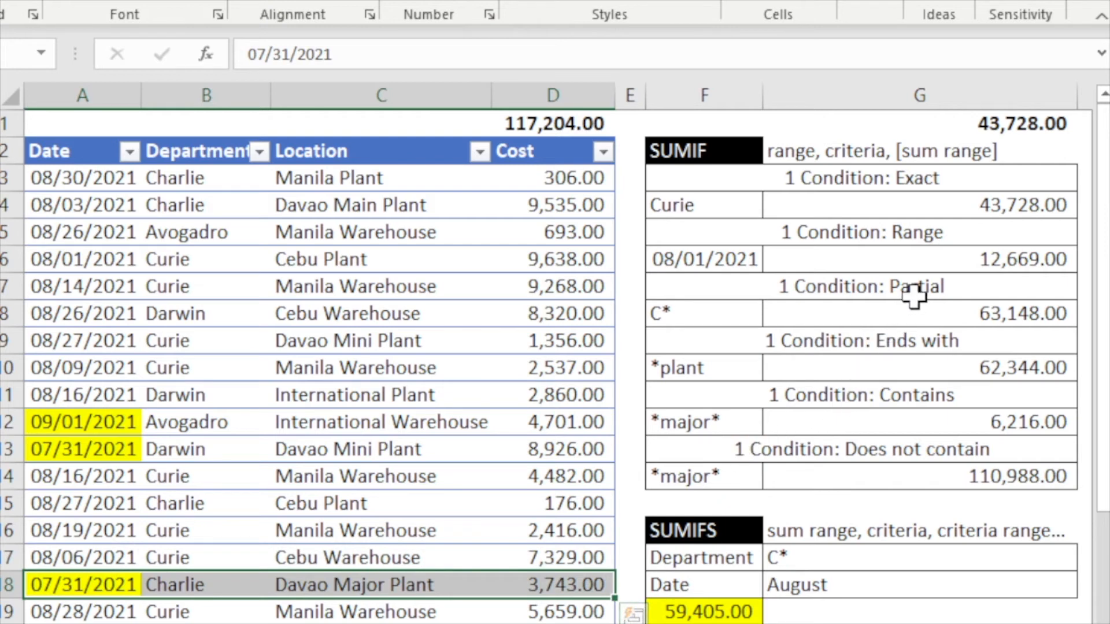
# - Try changing the date-range SUMIF criterion from "<" to "<=" and revert it
pyautogui.doubleClick(878, 261)
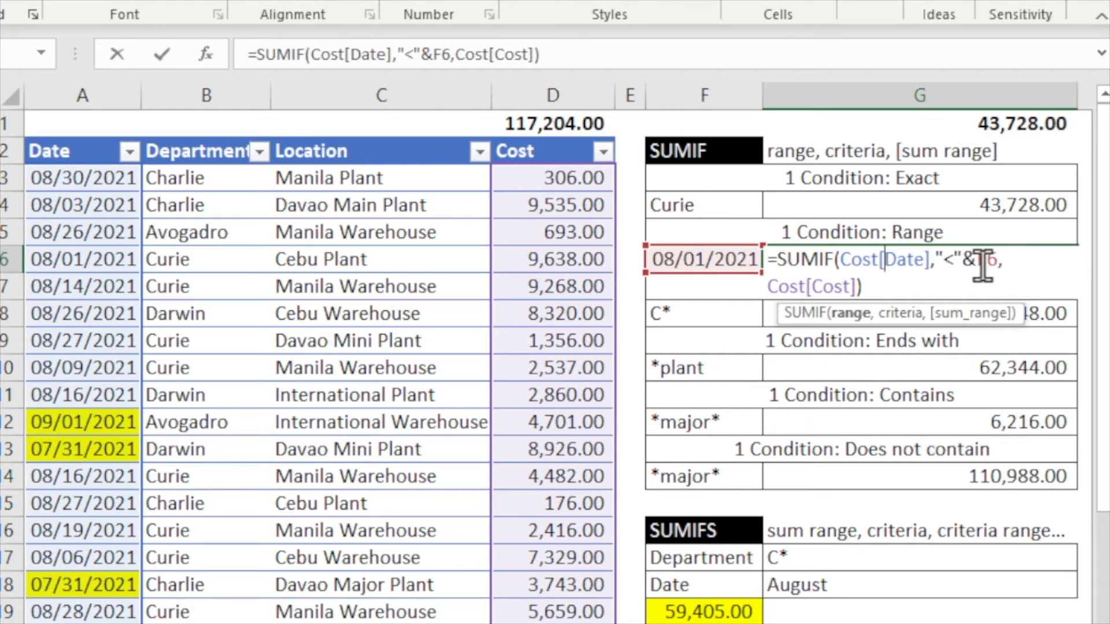
pyautogui.click(956, 263)
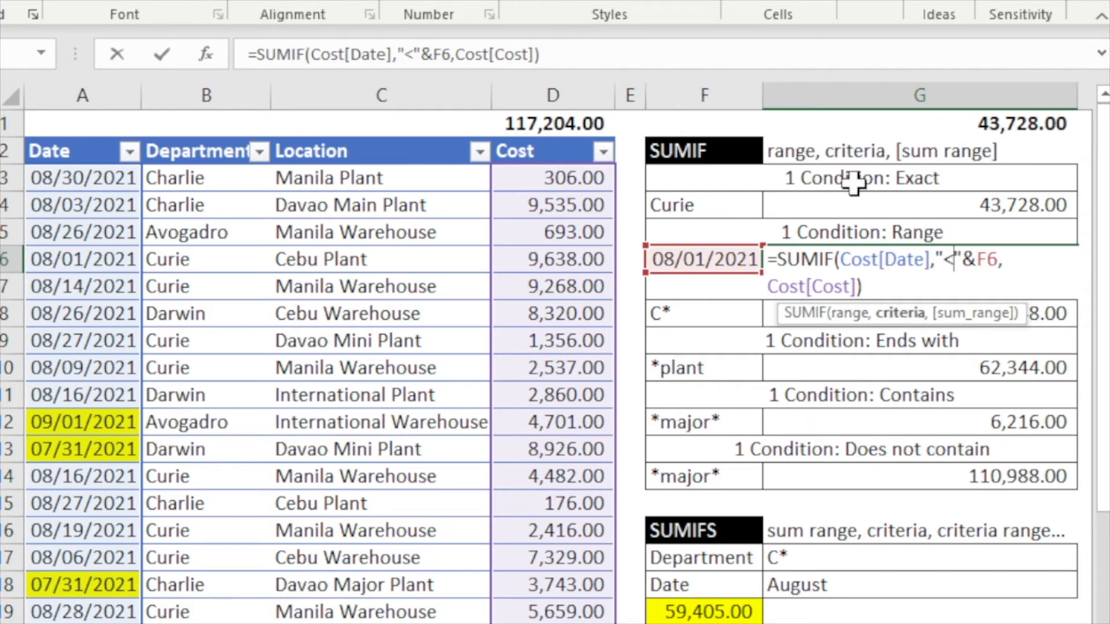
pyautogui.write('=')
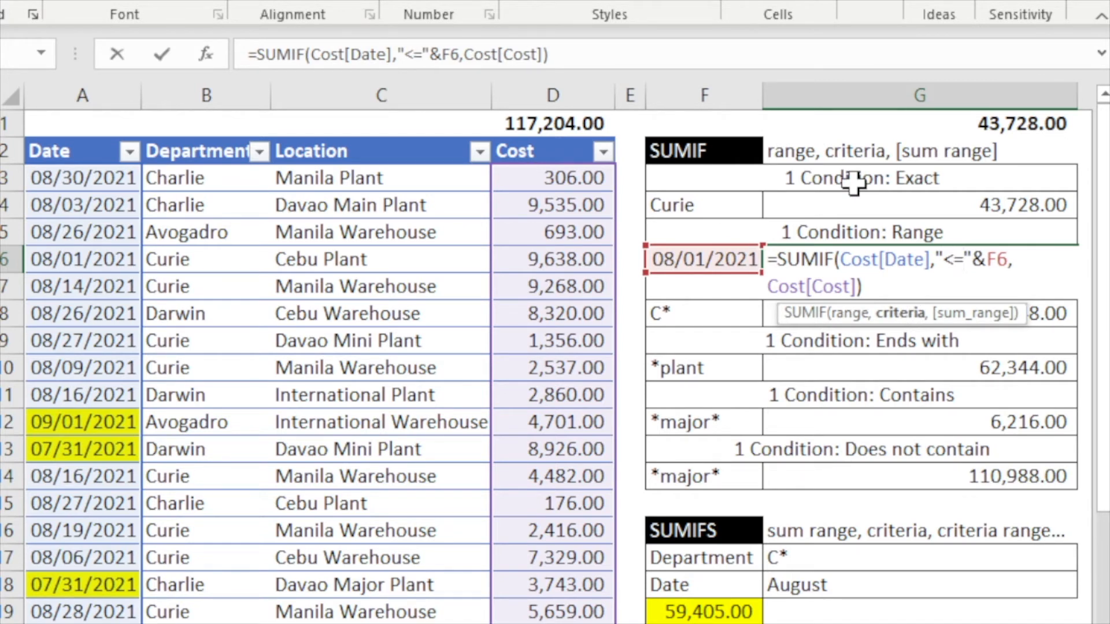
pyautogui.press('BackSpace')
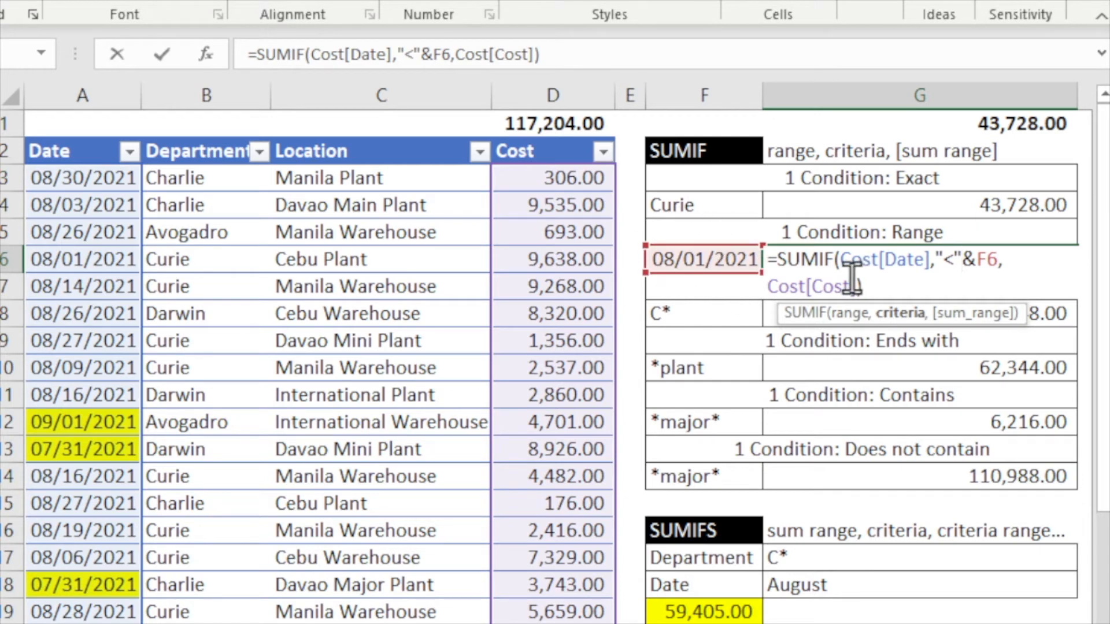
pyautogui.press('Return')
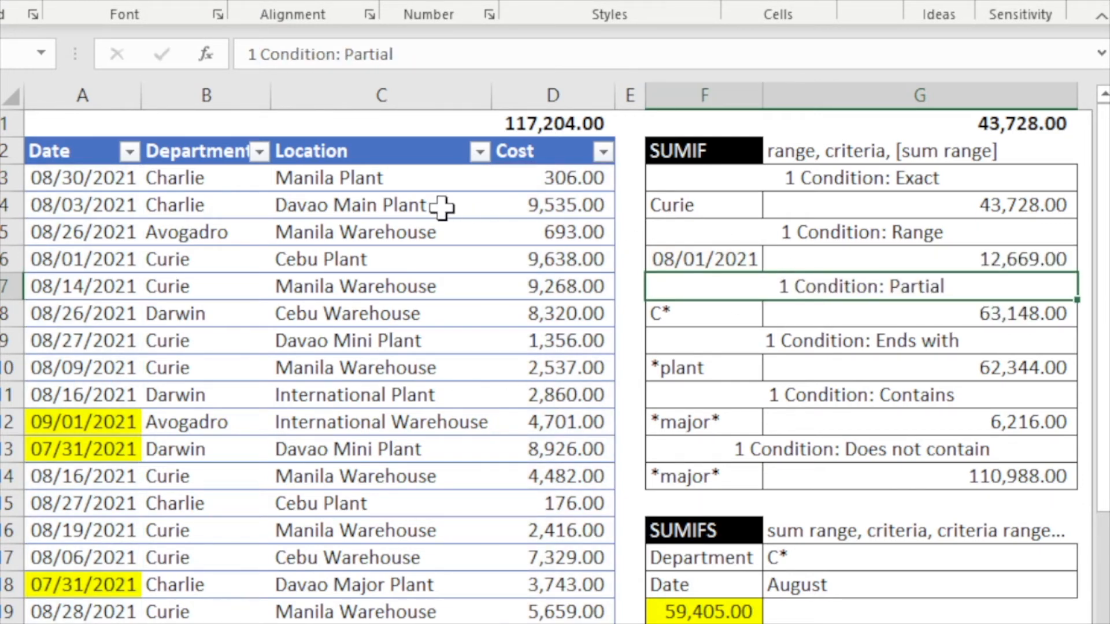
# - Copy the date-range SUMIF result and paste it as a value into G1
pyautogui.click(1008, 258)
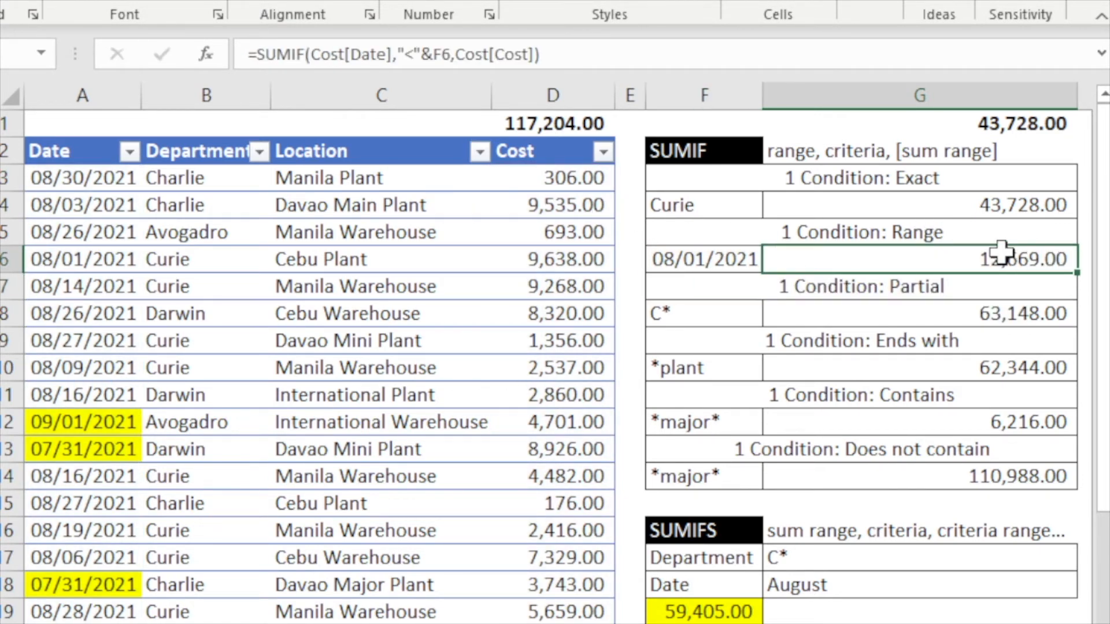
pyautogui.hotkey('ctrl', 'c')
pyautogui.rightClick(937, 129)
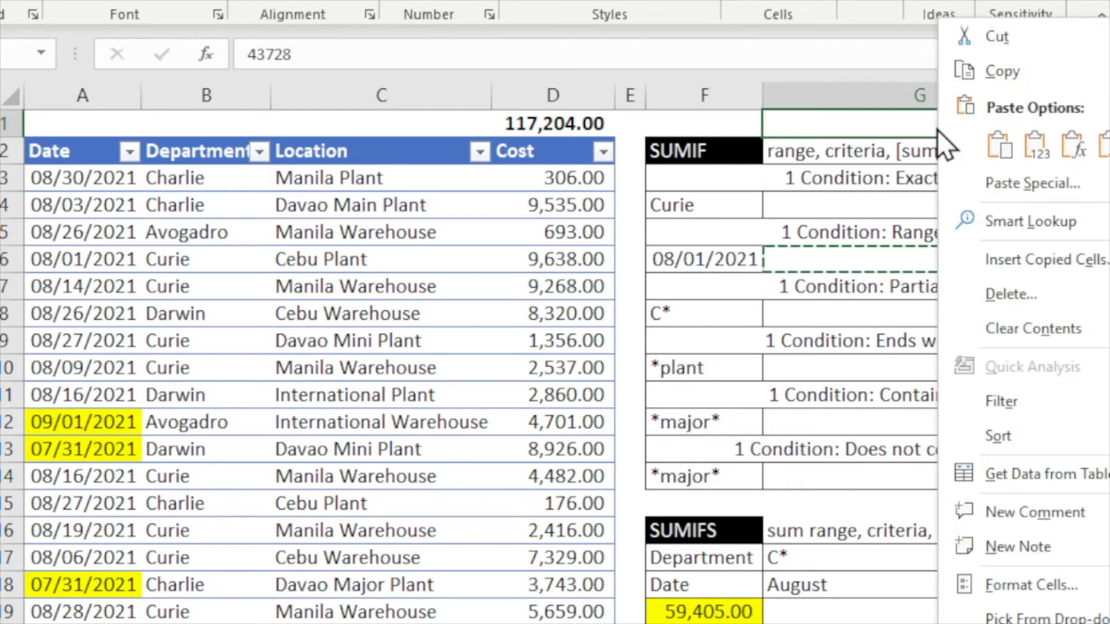
pyautogui.click(1032, 148)
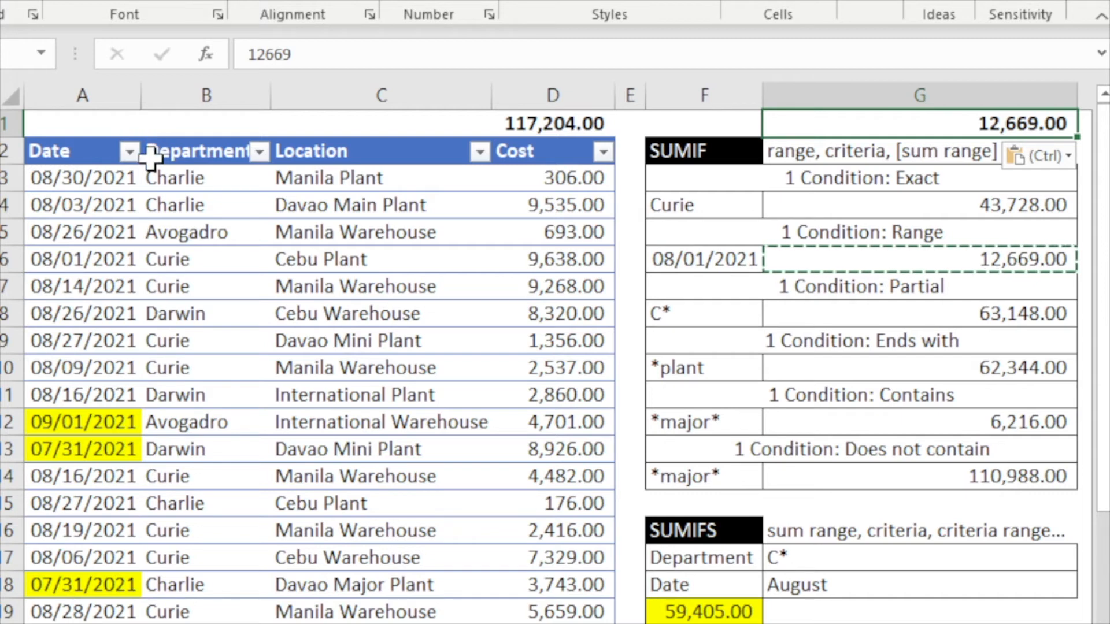
# - Filter the Date column to July only and compare the Cost subtotal with the pasted value in G1
pyautogui.click(130, 152)
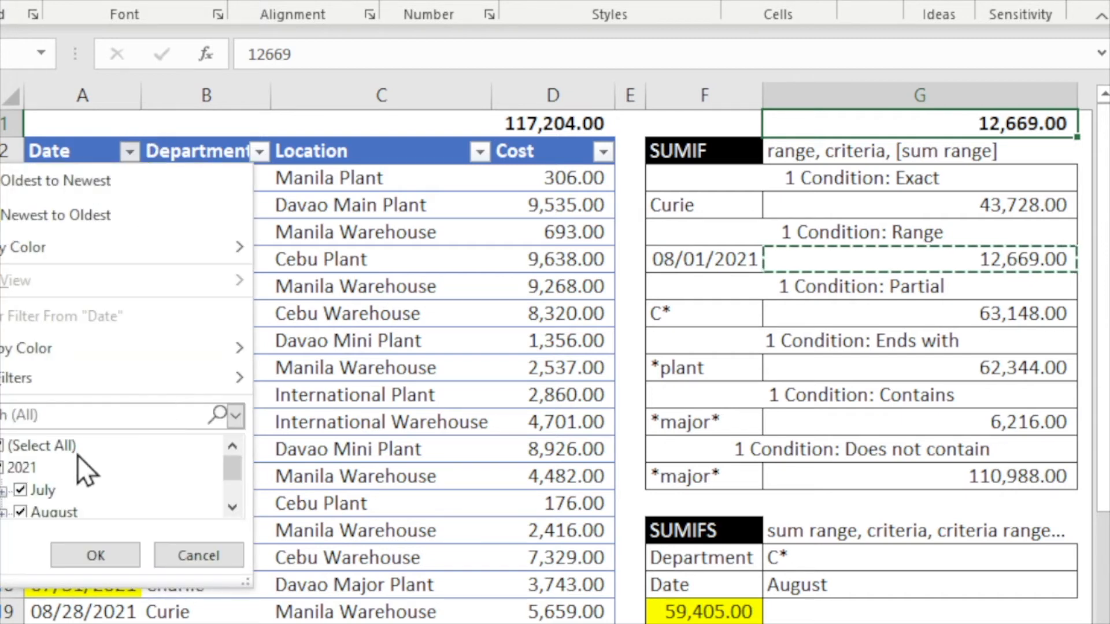
pyautogui.click(11, 446)
pyautogui.click(17, 489)
pyautogui.scroll(-1, 98, 495)
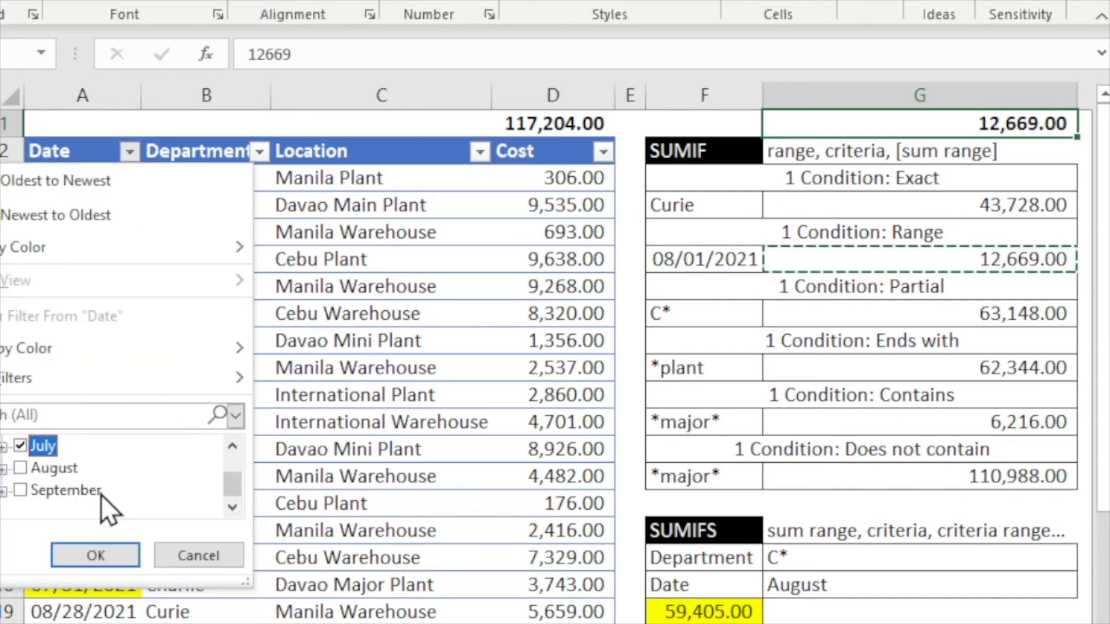
pyautogui.scroll(1, 98, 490)
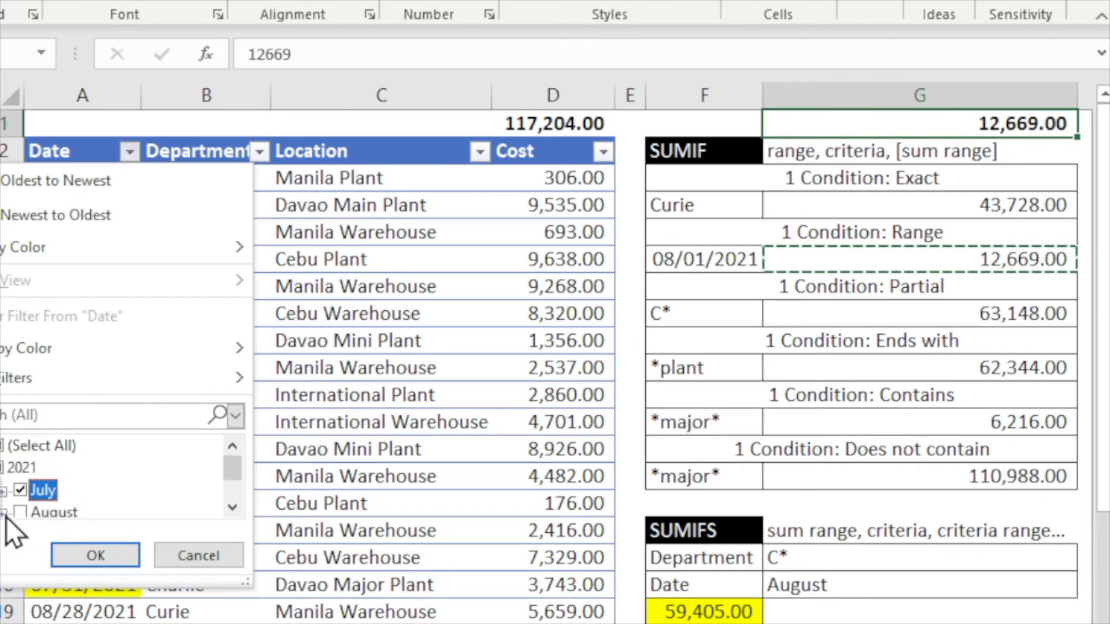
pyautogui.click(93, 555)
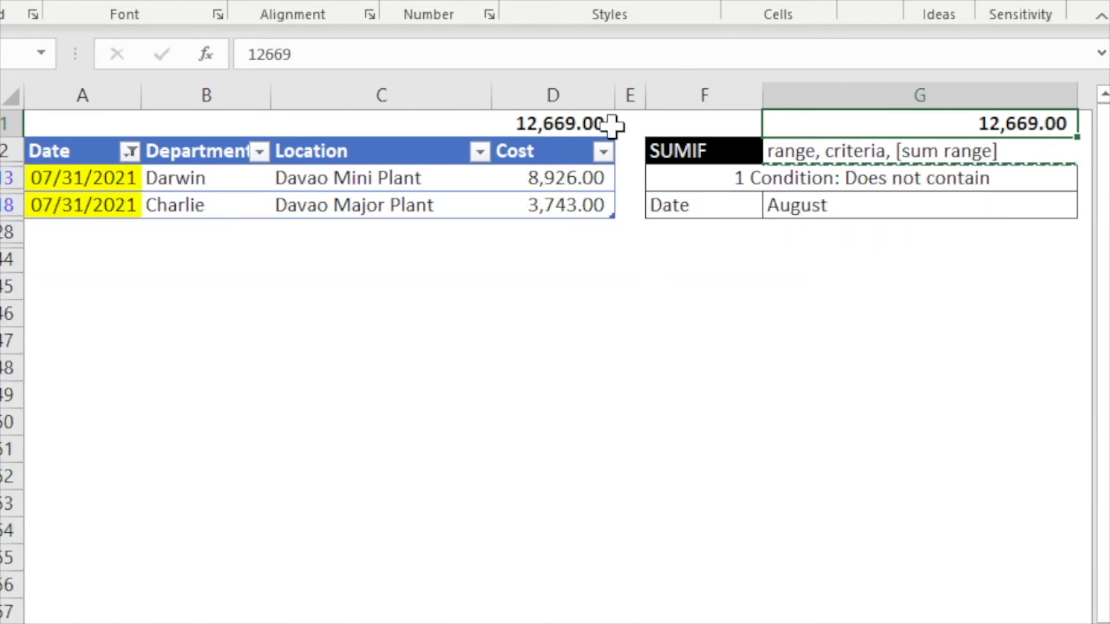
pyautogui.click(555, 132)
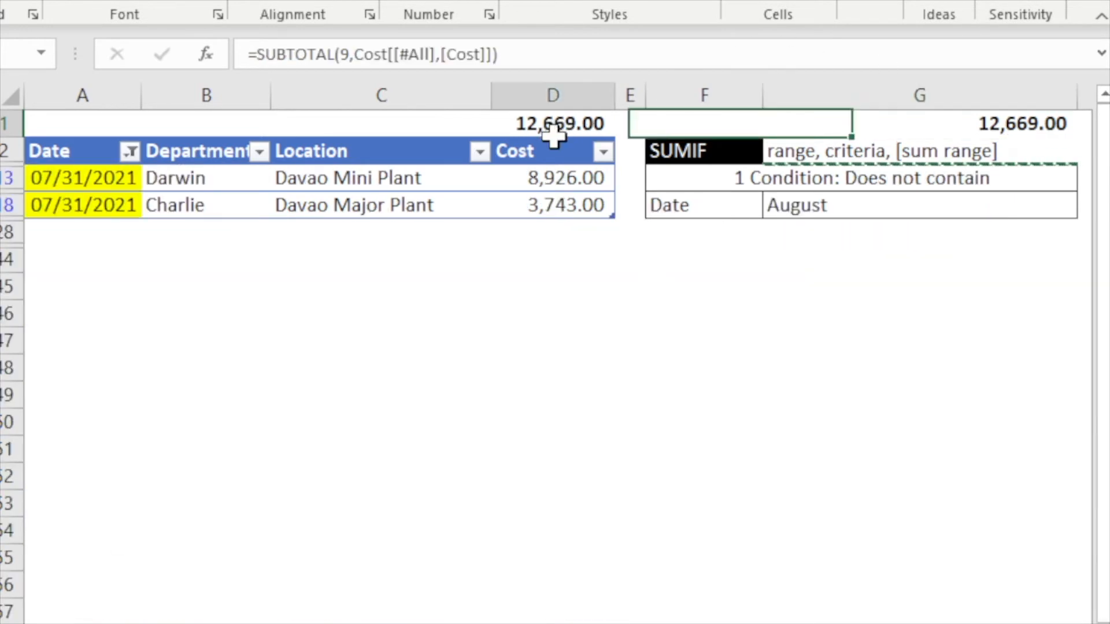
pyautogui.keyDown('ctrl'); pyautogui.click(1052, 121); pyautogui.keyUp('ctrl')
pyautogui.click(885, 200)
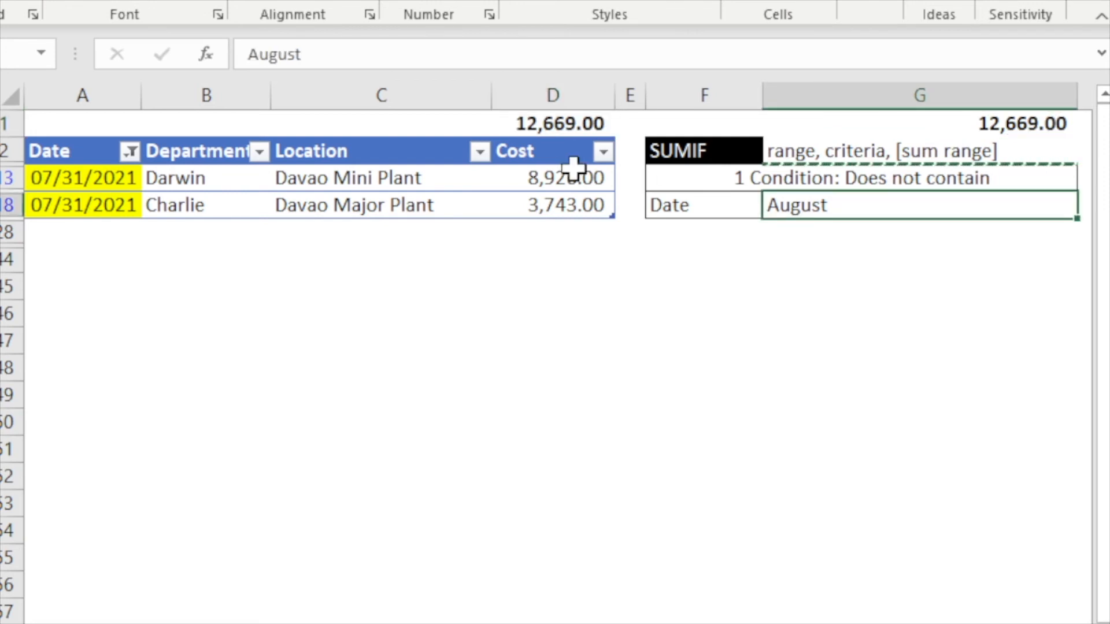
# - Open the partial-match SUMIF formula in G8 to examine its "C*" criterion
pyautogui.click(788, 317)
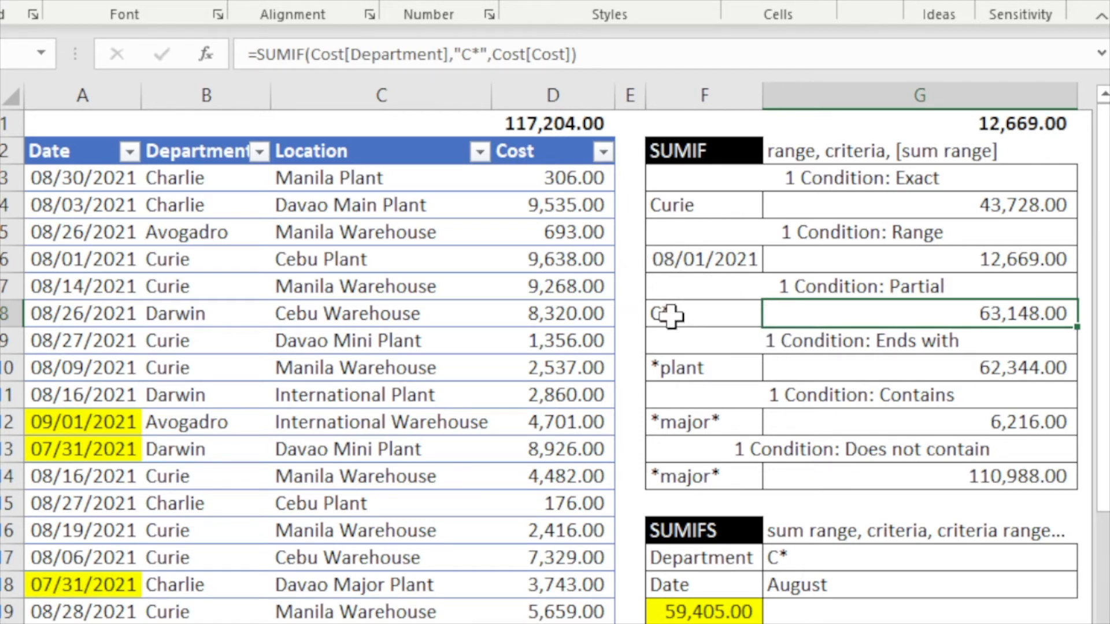
pyautogui.click(700, 319)
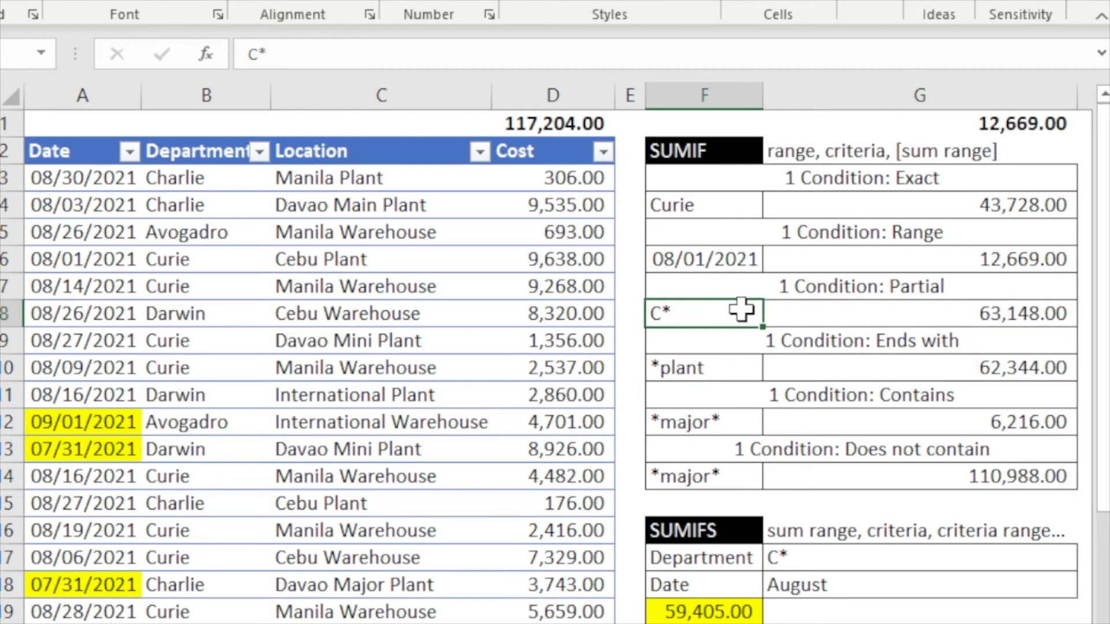
pyautogui.click(823, 295)
pyautogui.click(838, 313)
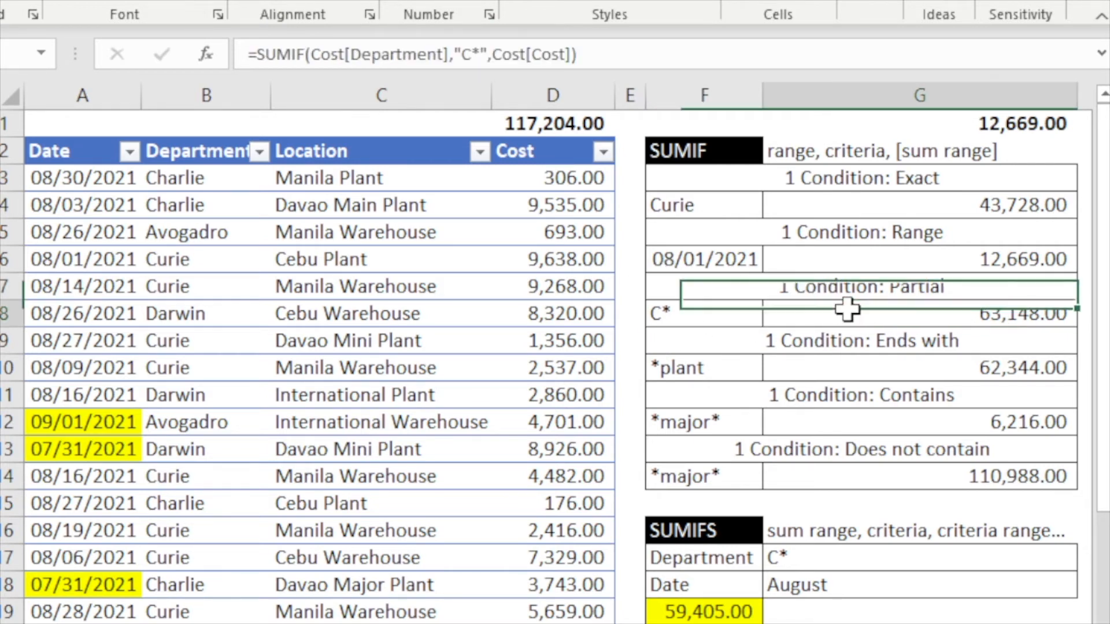
pyautogui.doubleClick(846, 315)
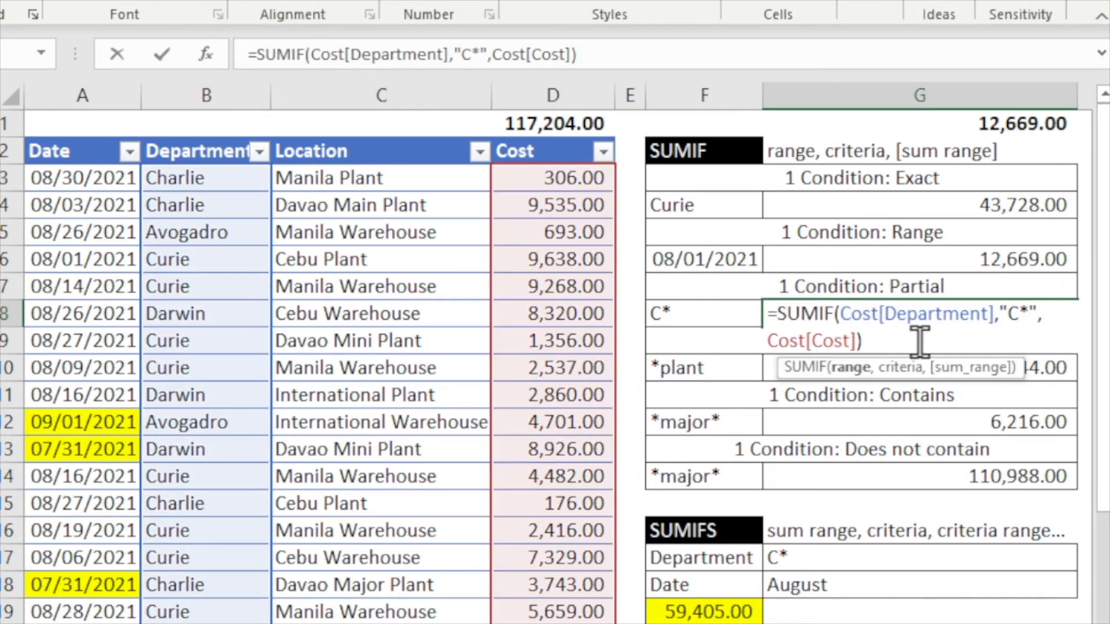
pyautogui.click(1003, 315)
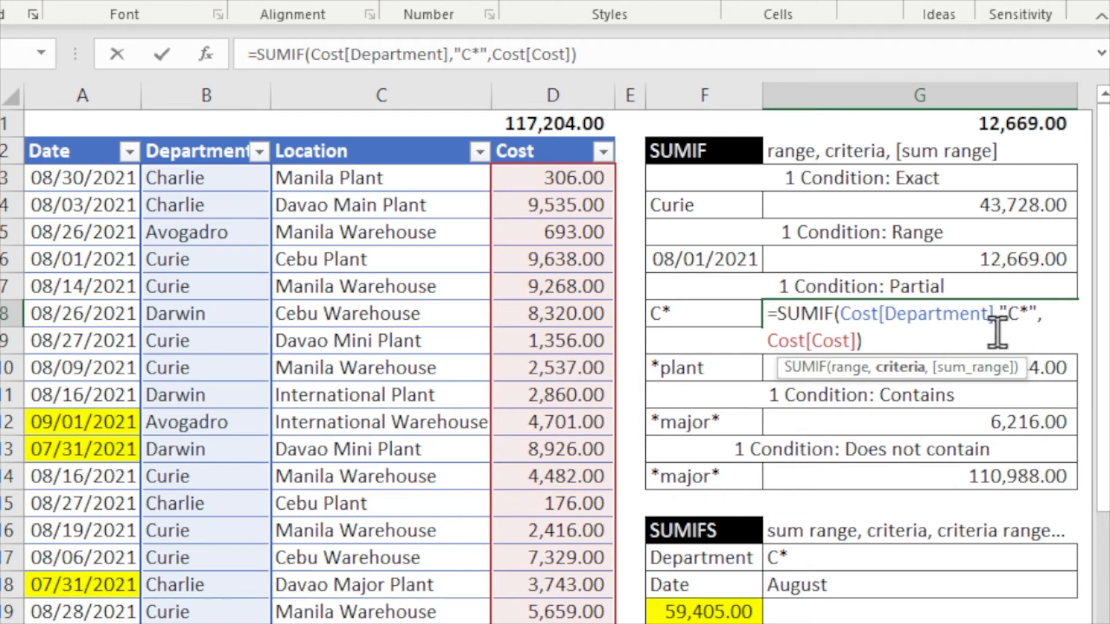
# - Close the G8 formula and copy its partial-match SUMIF result into G1 as a value
pyautogui.hotkey('ctrl', 'Return')
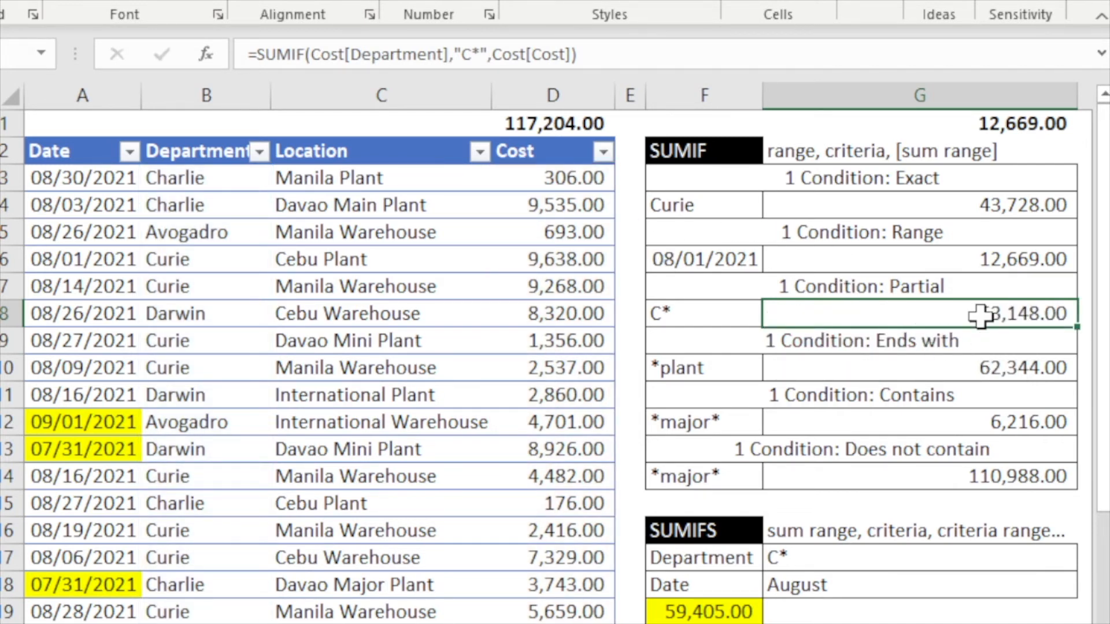
pyautogui.hotkey('ctrl', 'c')
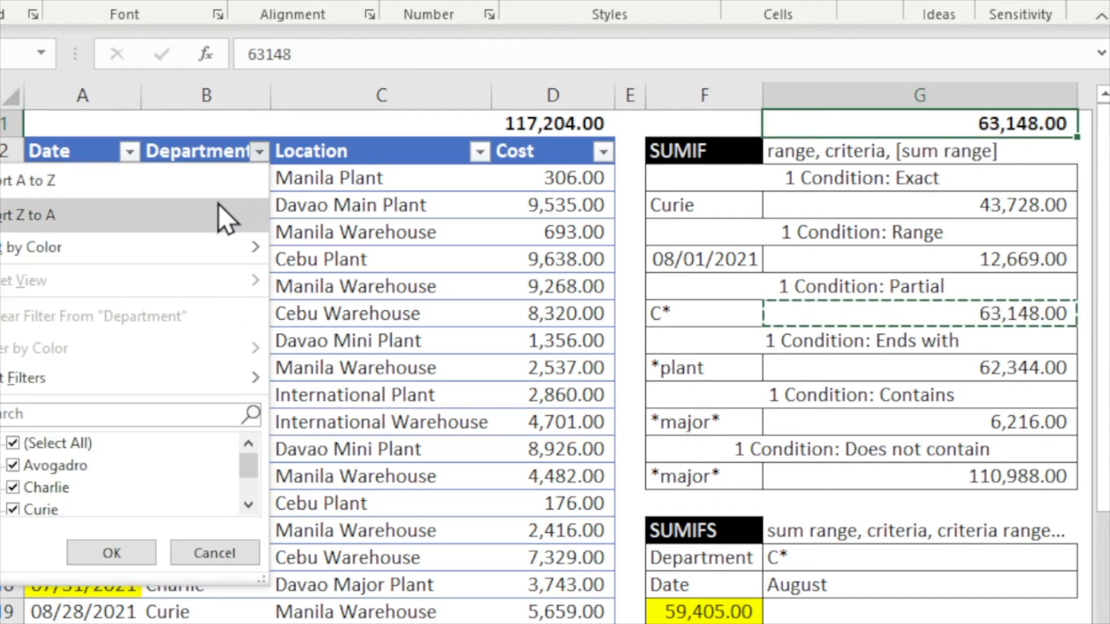
# - Filter the Department column to entries beginning with c and select the Cost subtotal to compare with G1
pyautogui.moveTo(156, 390)
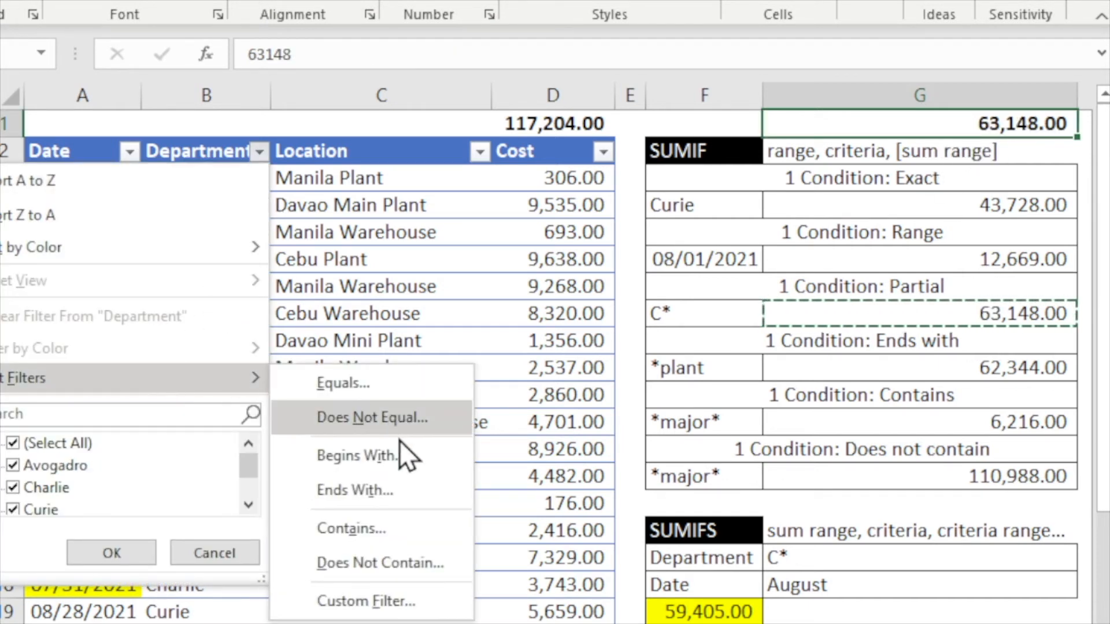
pyautogui.click(390, 456)
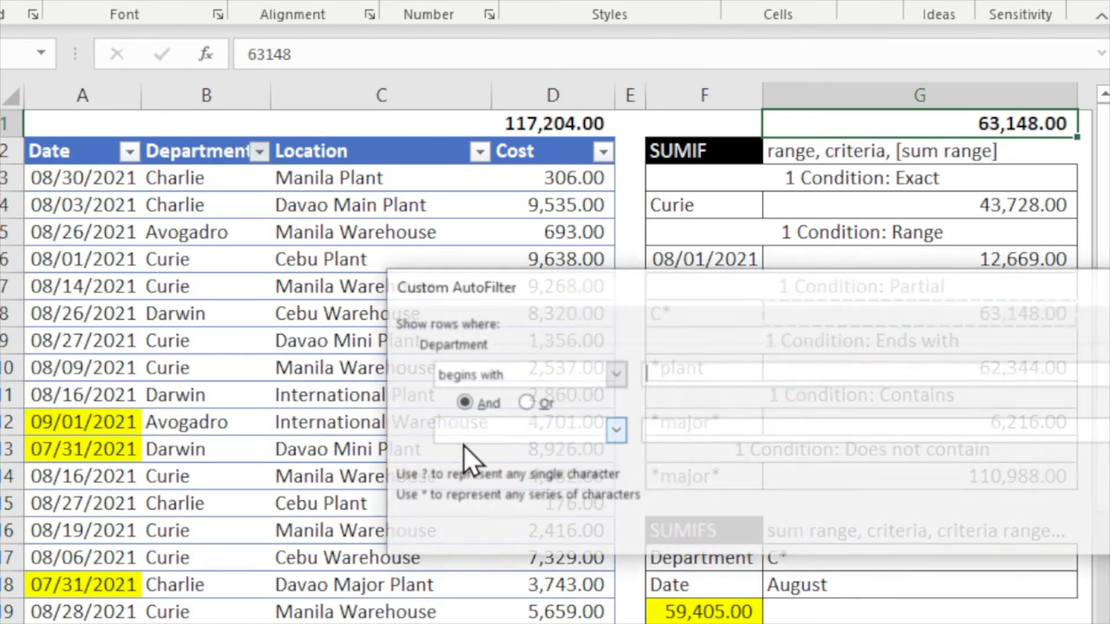
pyautogui.write('c')
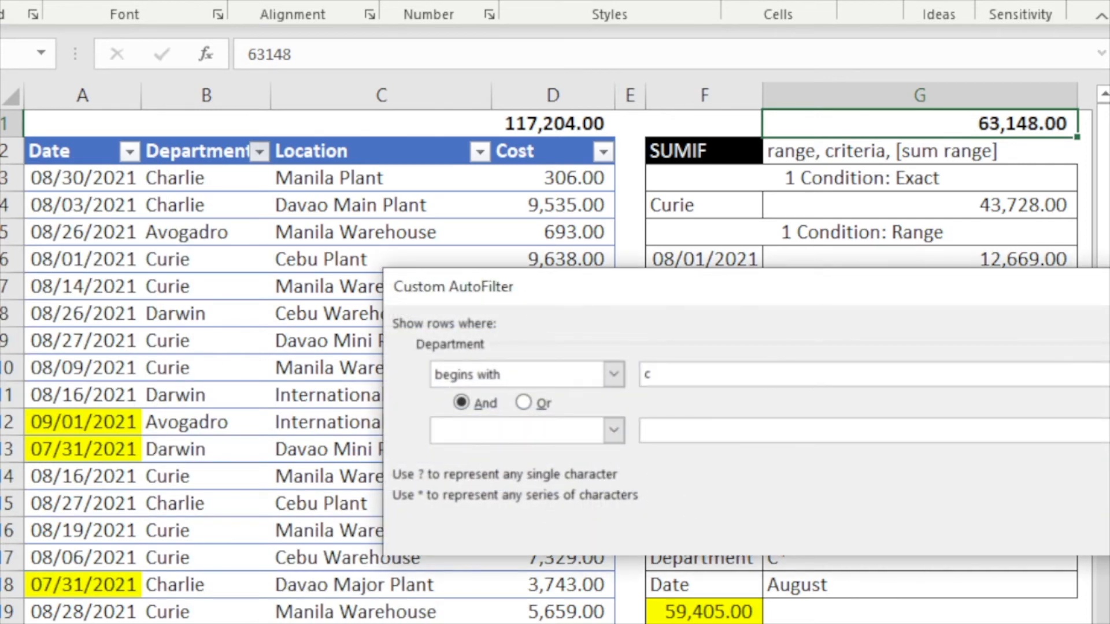
pyautogui.press('Return')
pyautogui.click(569, 123)
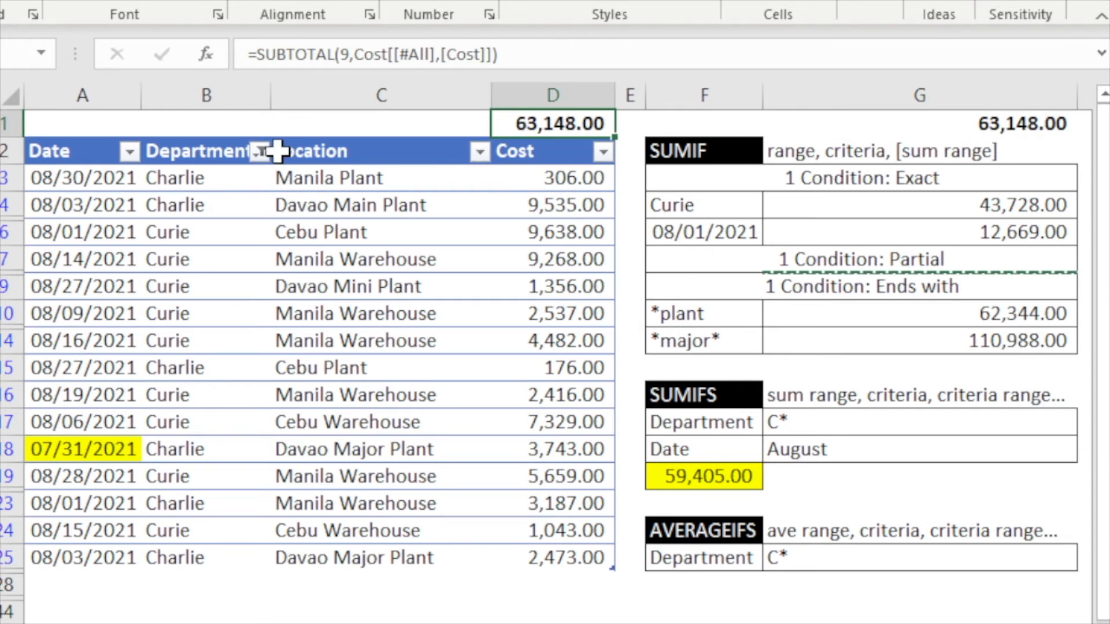
# - Clear the Department filter and cancel the copy selection
pyautogui.click(259, 152)
pyautogui.click(129, 345)
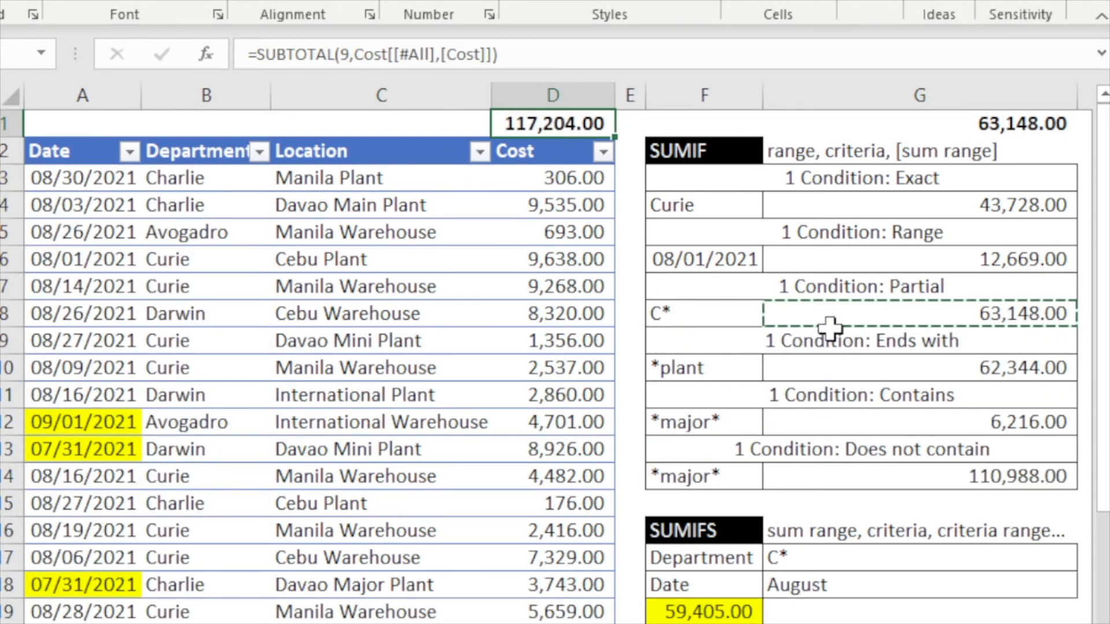
pyautogui.click(835, 338)
pyautogui.press('Escape')
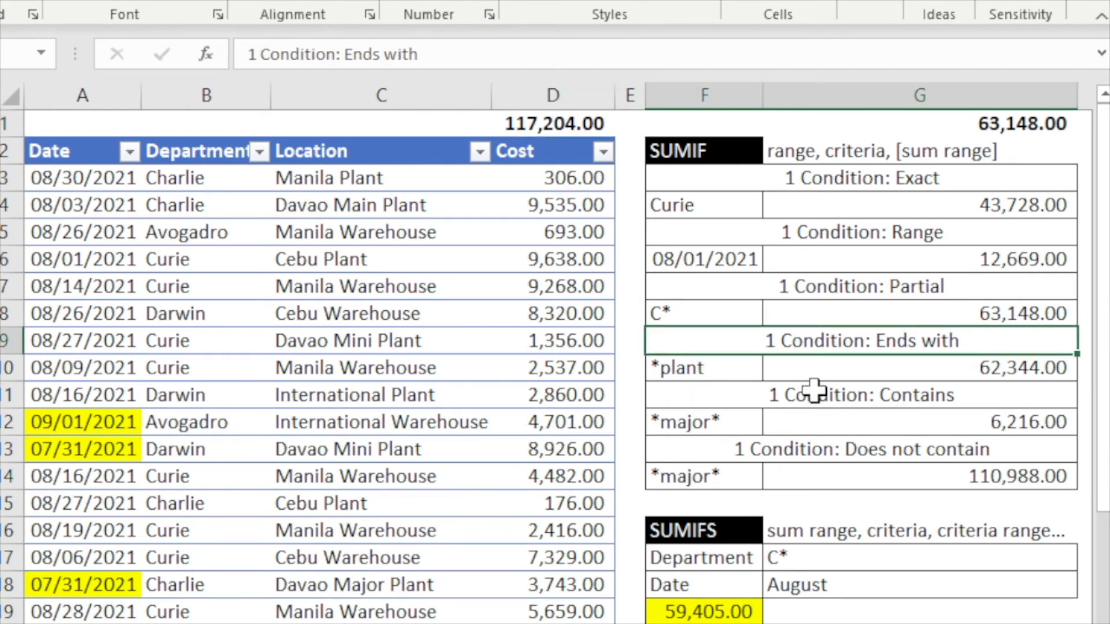
# - Open the ends-with "*Plant" SUMIF formula in G10 and put its result as a value in G1
pyautogui.click(691, 364)
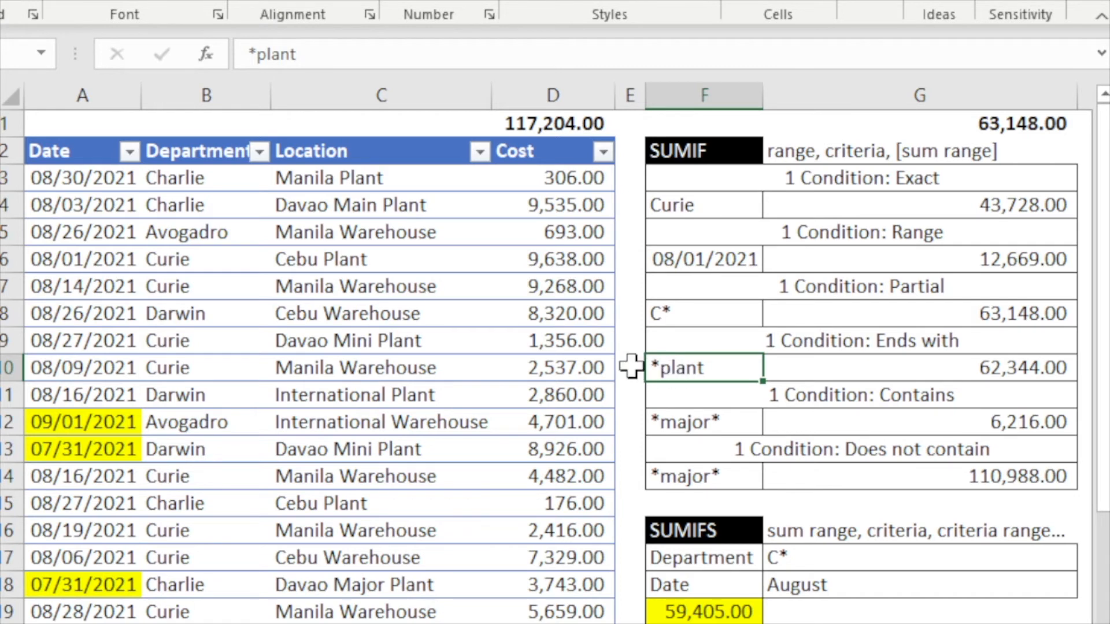
pyautogui.doubleClick(974, 365)
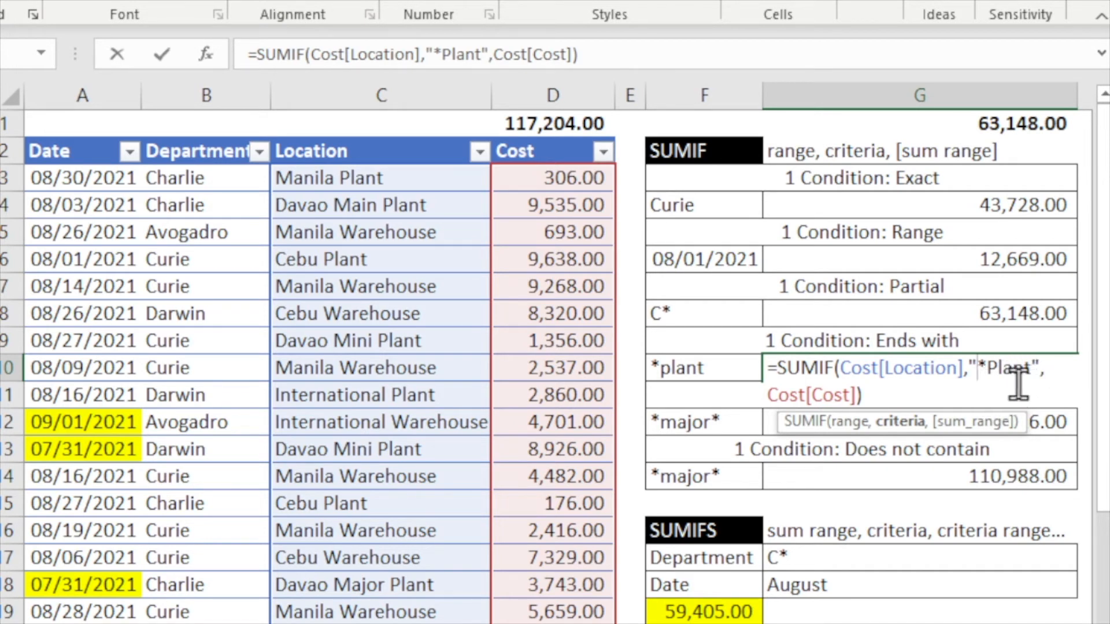
pyautogui.hotkey('ctrl', 'Return')
pyautogui.doubleClick(1000, 370)
pyautogui.hotkey('ctrl', 'Return')
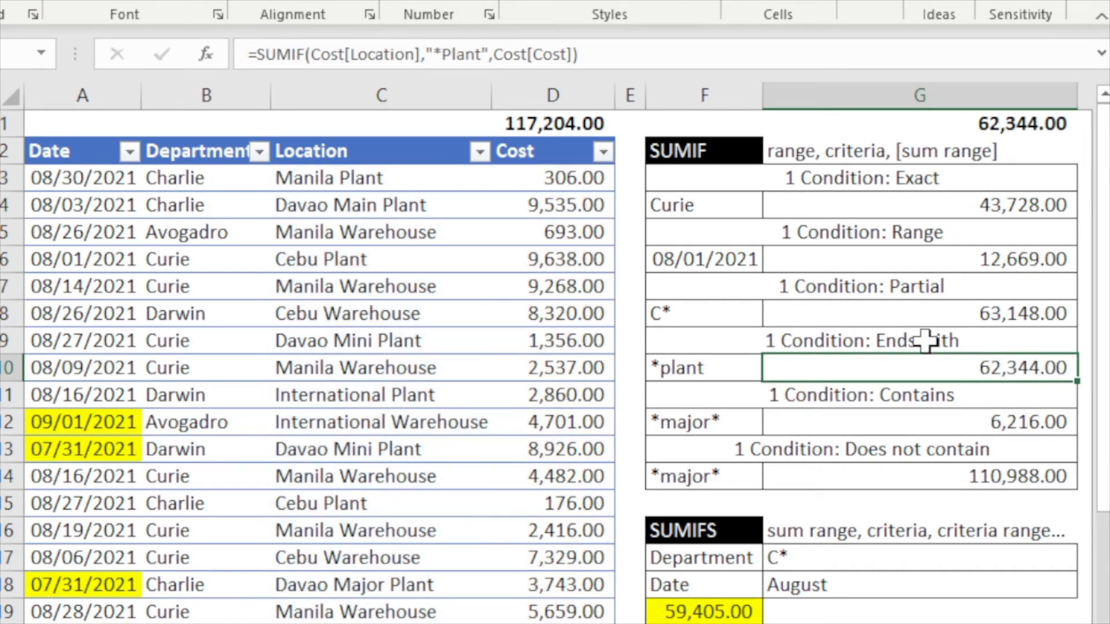
# - Filter the Location column to entries ending with plant and select the Cost subtotal to compare with G1
pyautogui.click(479, 151)
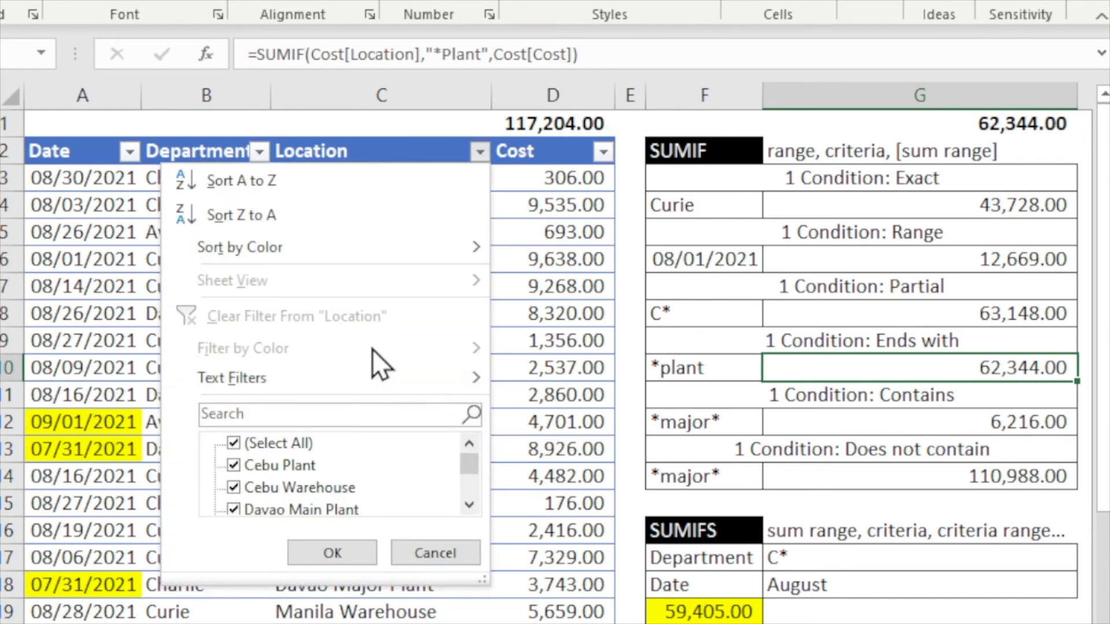
pyautogui.moveTo(368, 394)
pyautogui.click(601, 491)
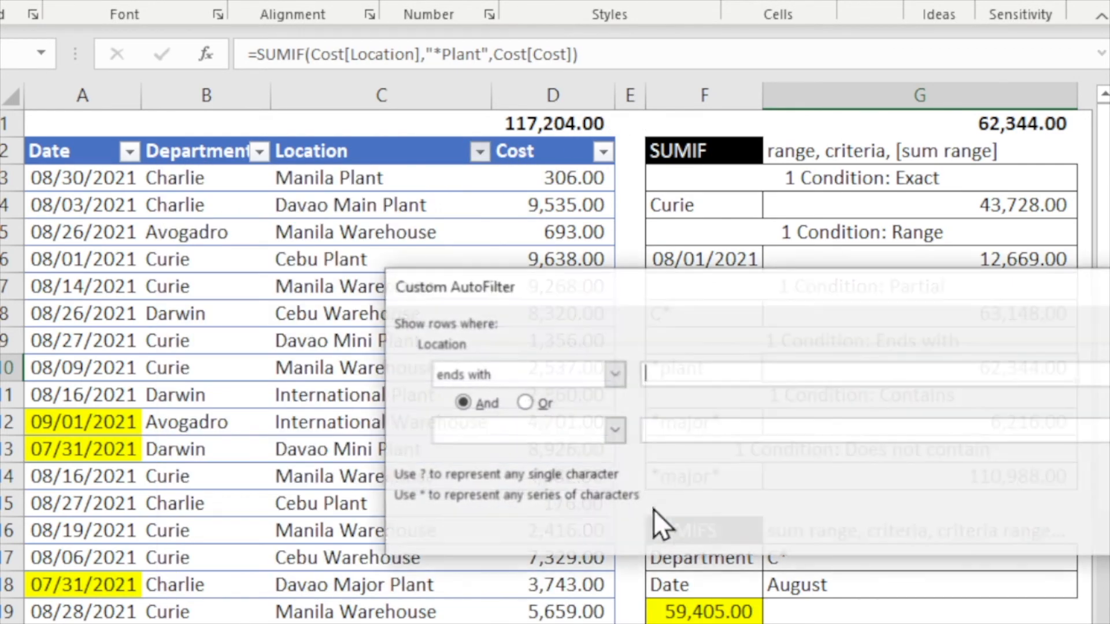
pyautogui.write('plant')
pyautogui.press('Return')
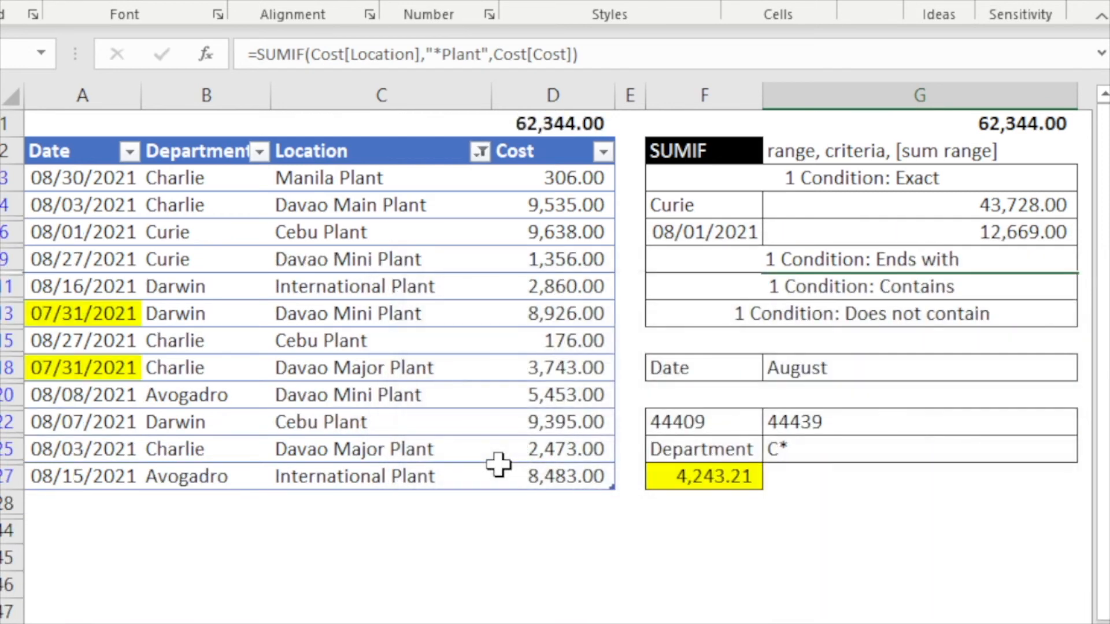
pyautogui.click(517, 124)
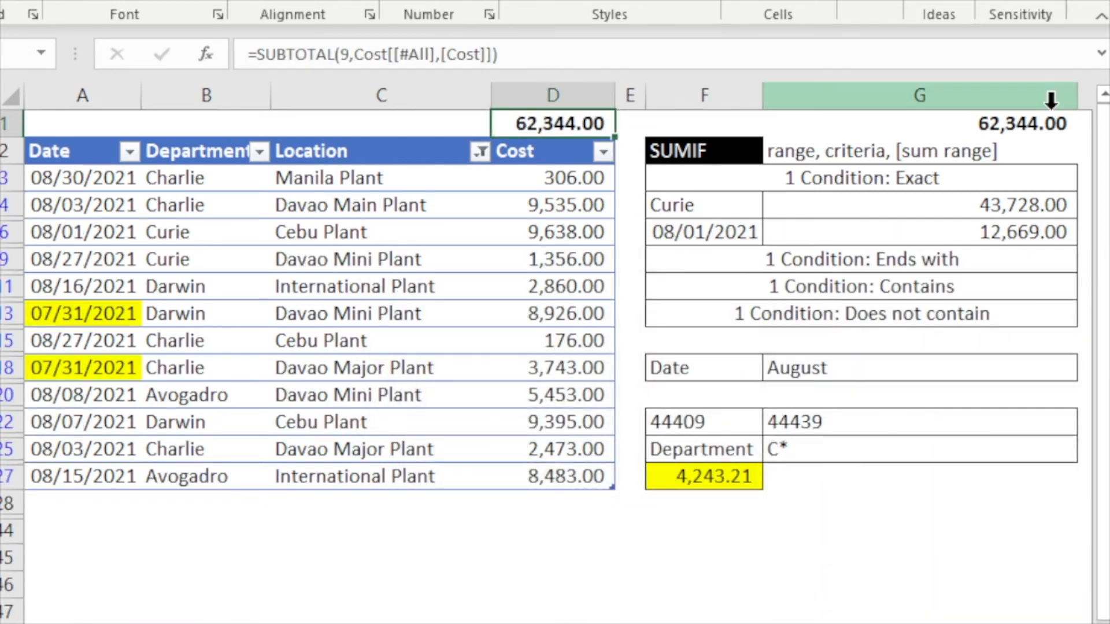
# - Clear the Location filter
pyautogui.click(1047, 123)
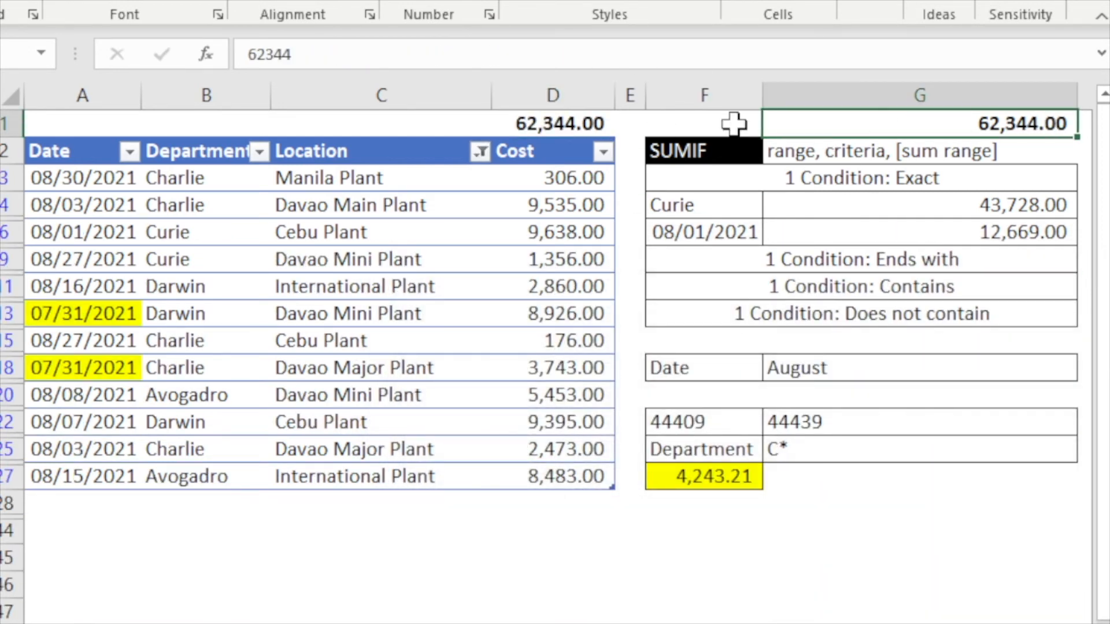
pyautogui.click(480, 152)
pyautogui.click(404, 322)
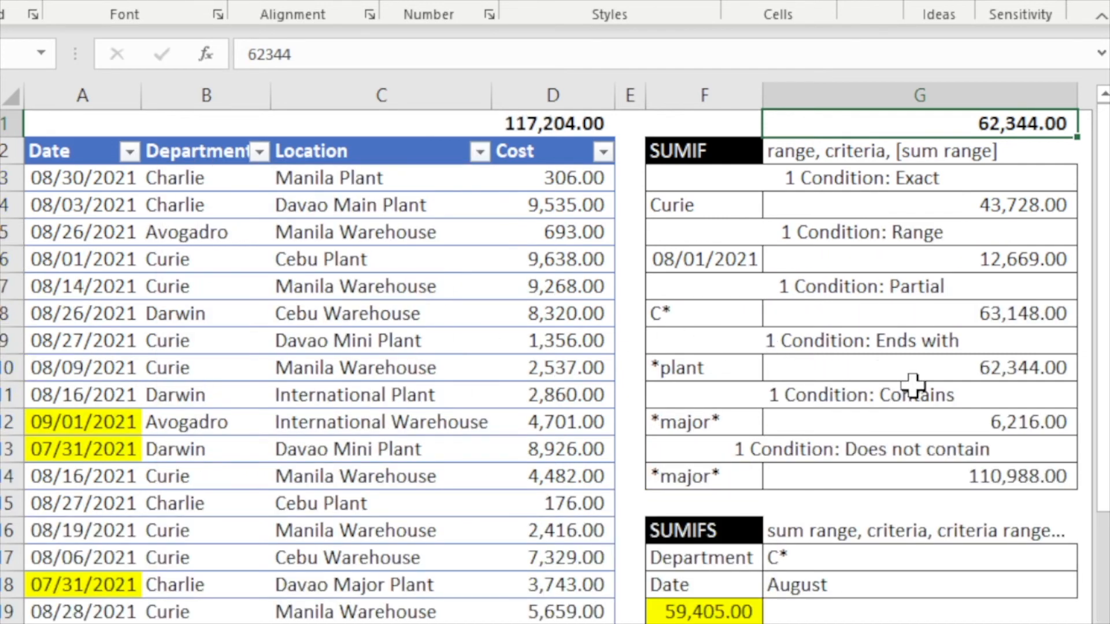
# - Copy the contains "*major*" SUMIF result in G12 and paste it as a value into G1
pyautogui.click(712, 426)
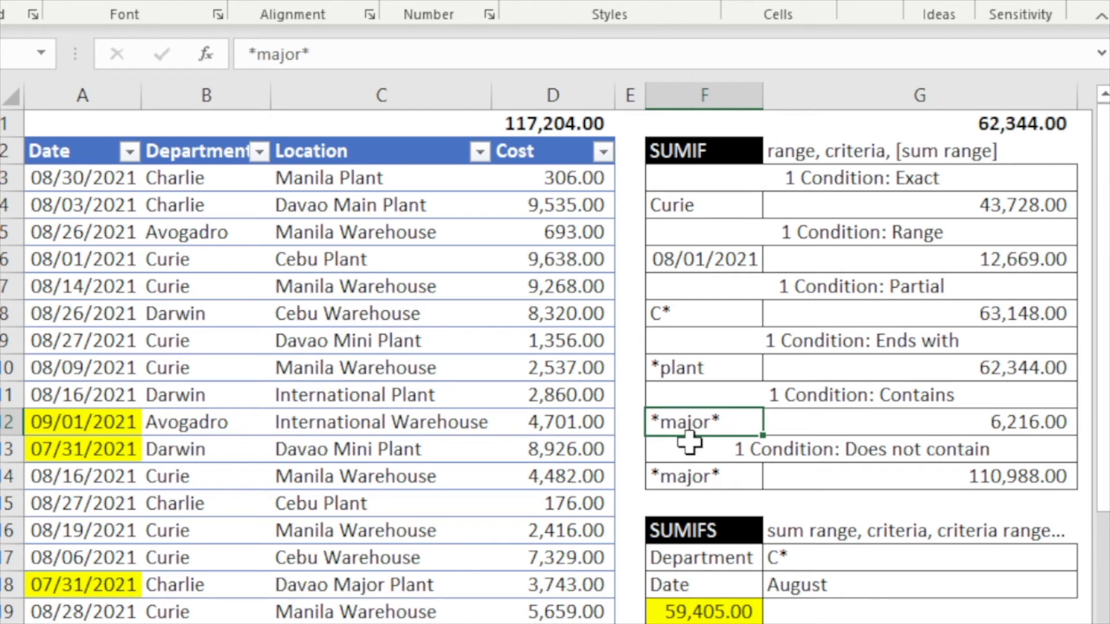
pyautogui.click(1054, 423)
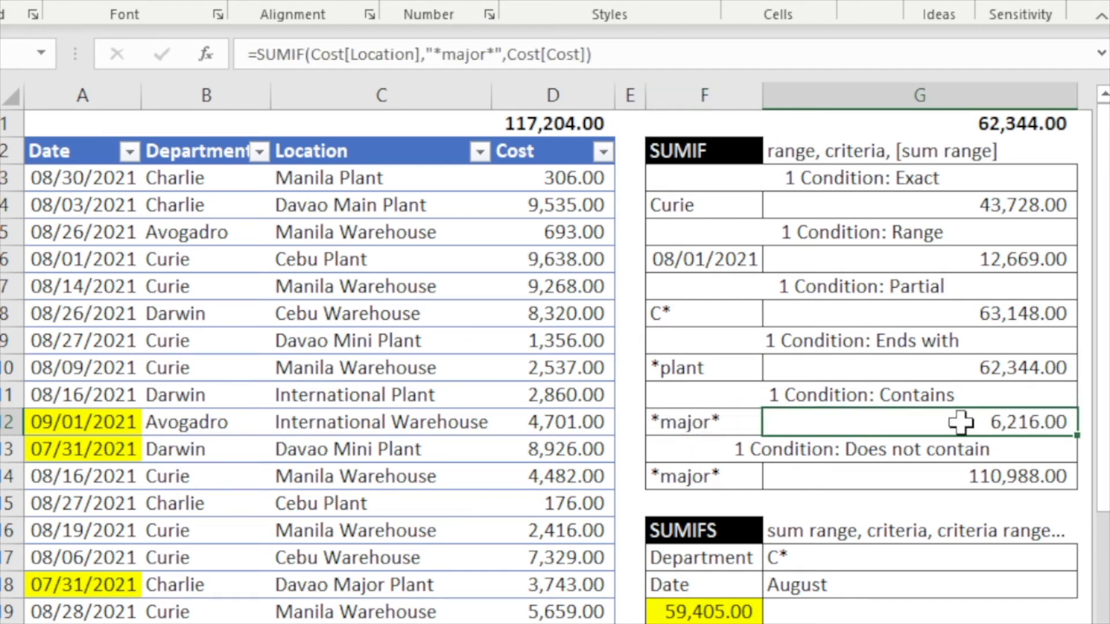
pyautogui.hotkey('ctrl', 'c')
pyautogui.click(960, 130)
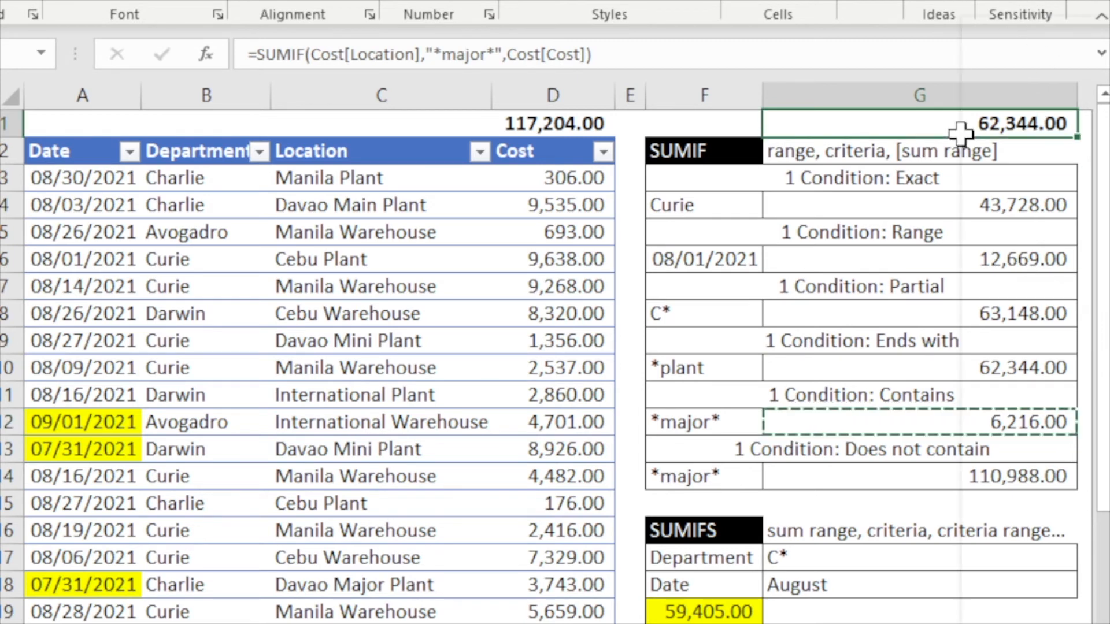
pyautogui.rightClick(960, 132)
pyautogui.click(1055, 162)
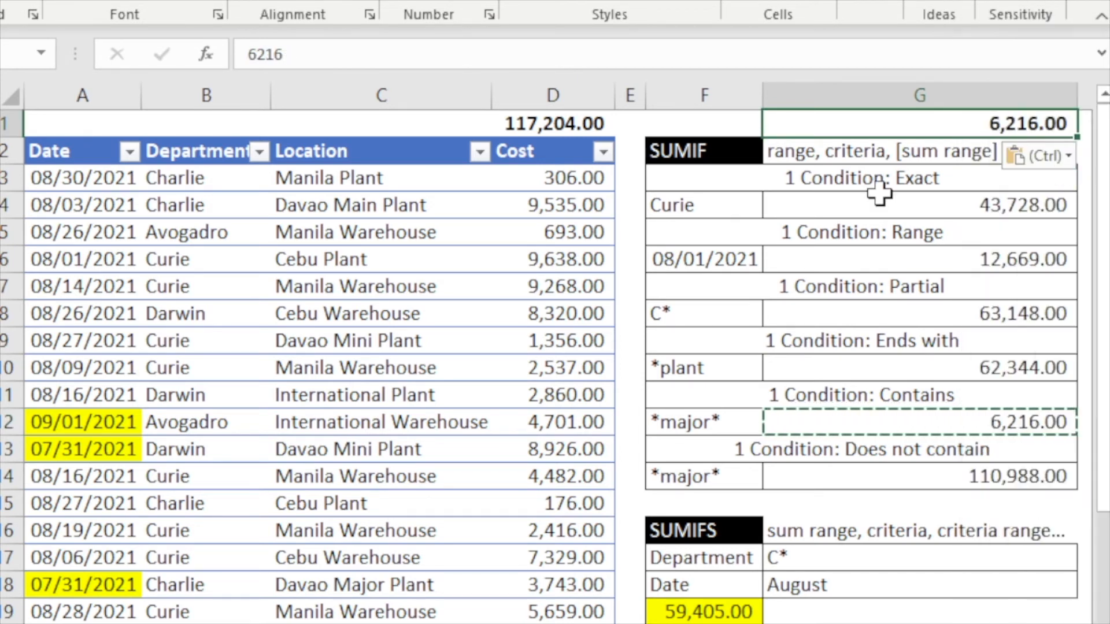
# - Filter the Location column to entries containing major to compare the Cost subtotal with G1
pyautogui.click(478, 153)
pyautogui.moveTo(394, 370)
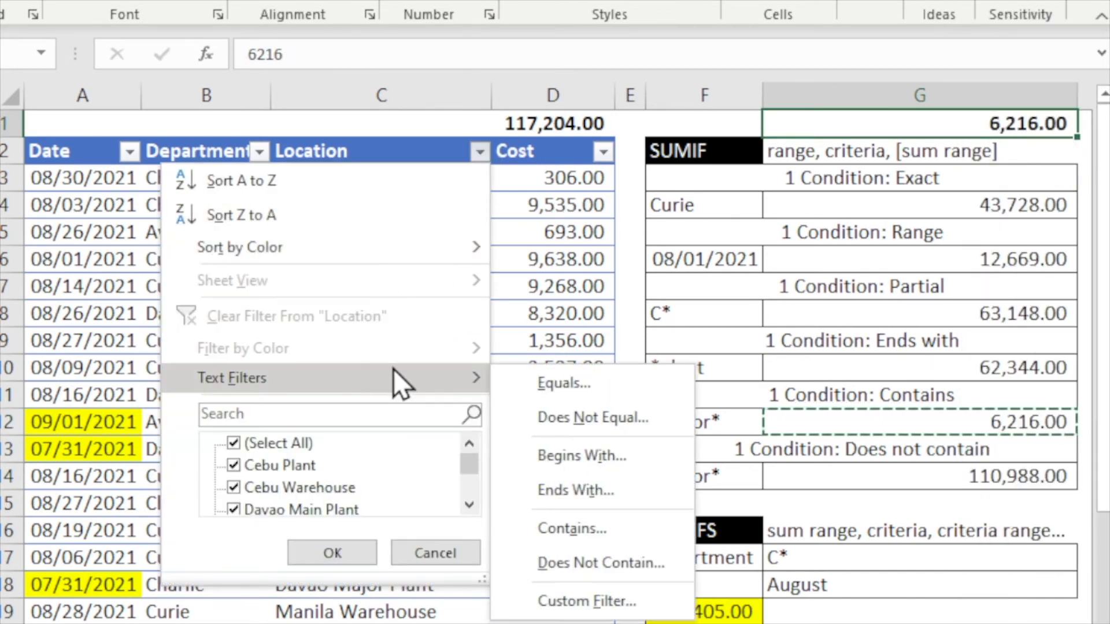
pyautogui.click(552, 529)
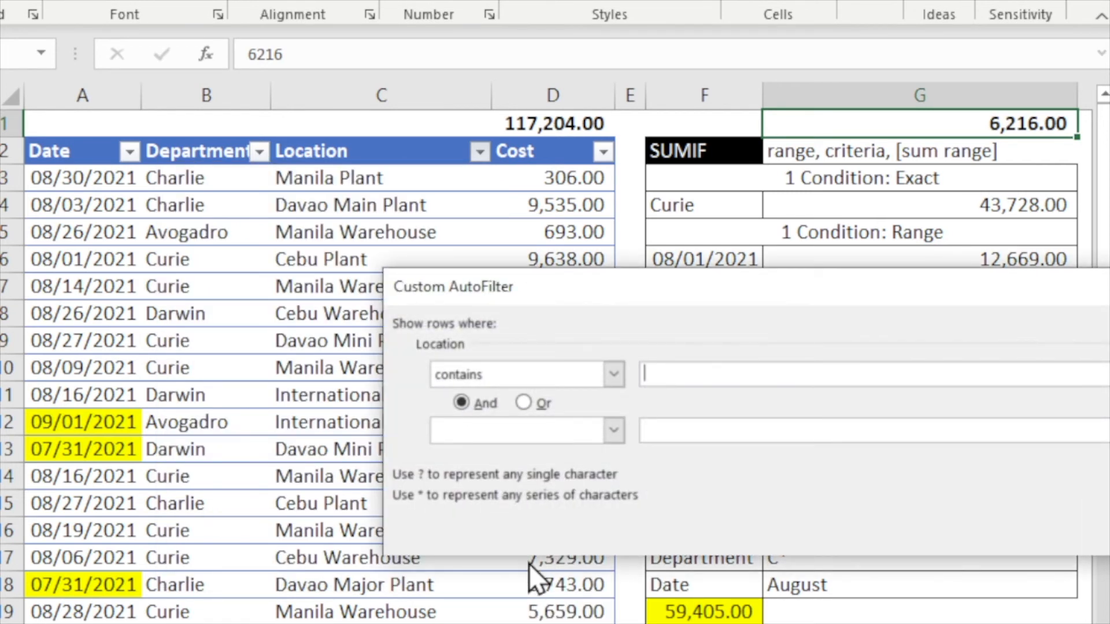
pyautogui.write('major')
pyautogui.press('Return')
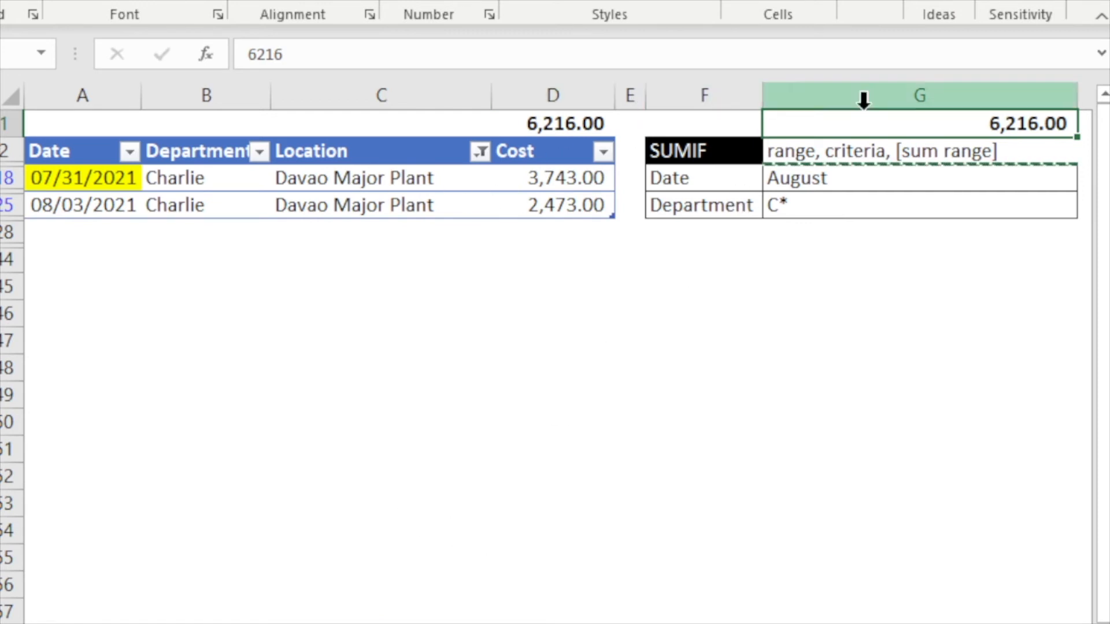
# - Clear the Location filter and open the does-not-contain SUMIF formula in G14 to examine its "<>*major*" criterion
pyautogui.click(480, 152)
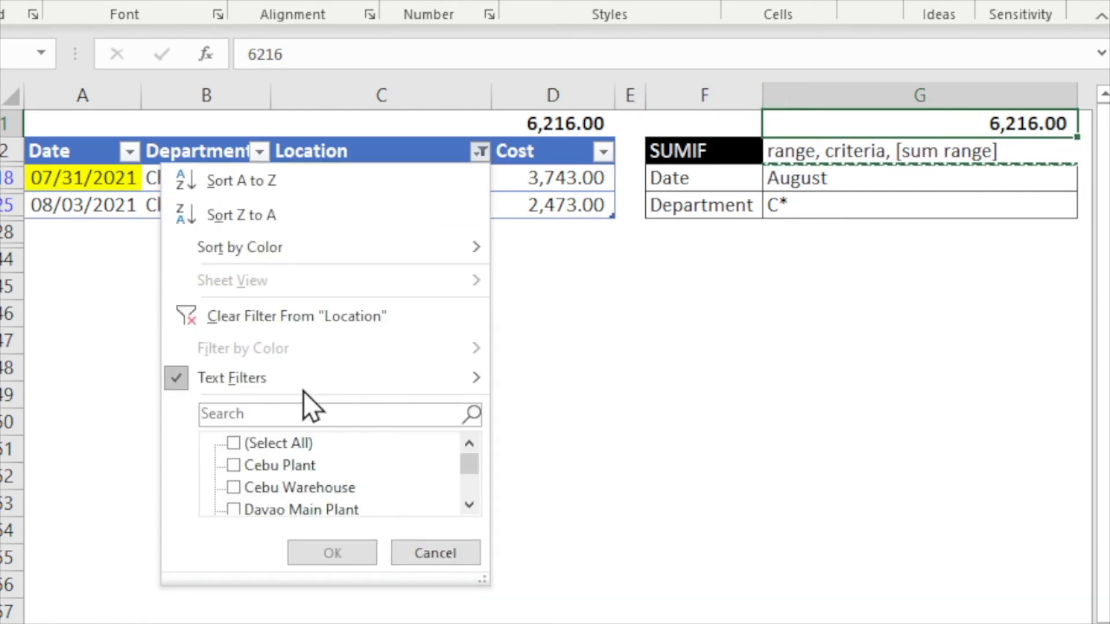
pyautogui.click(366, 304)
pyautogui.click(827, 448)
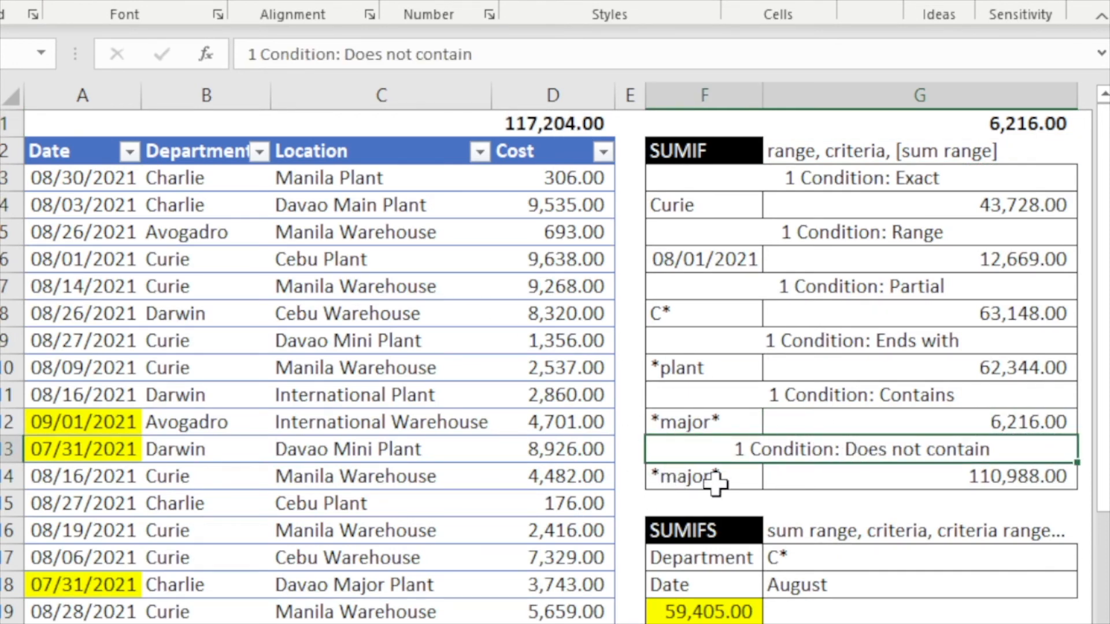
pyautogui.click(838, 469)
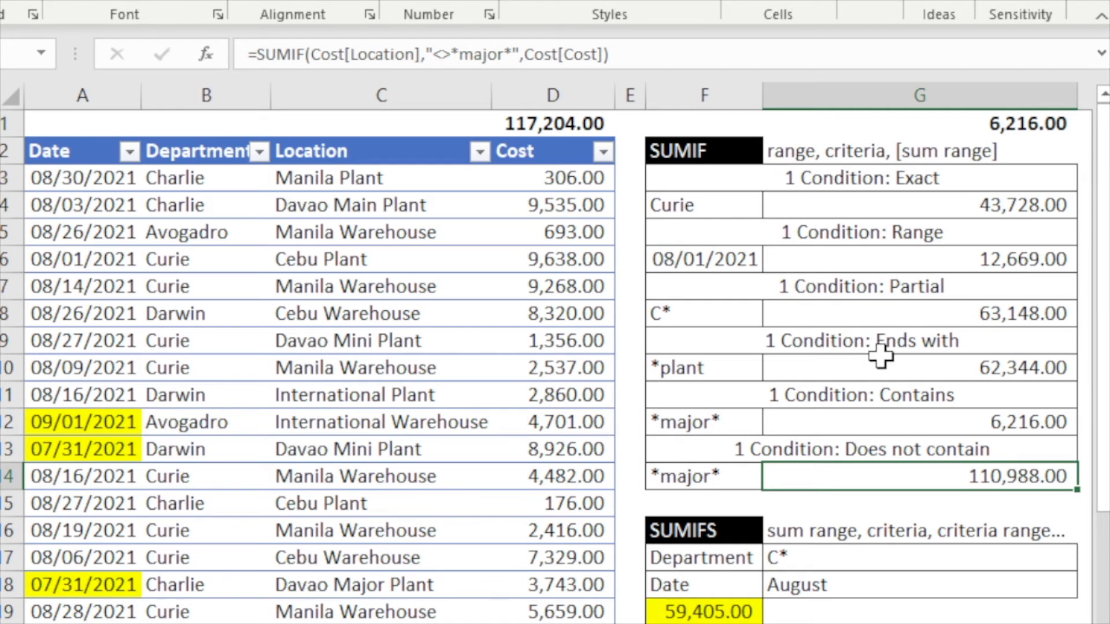
pyautogui.doubleClick(857, 476)
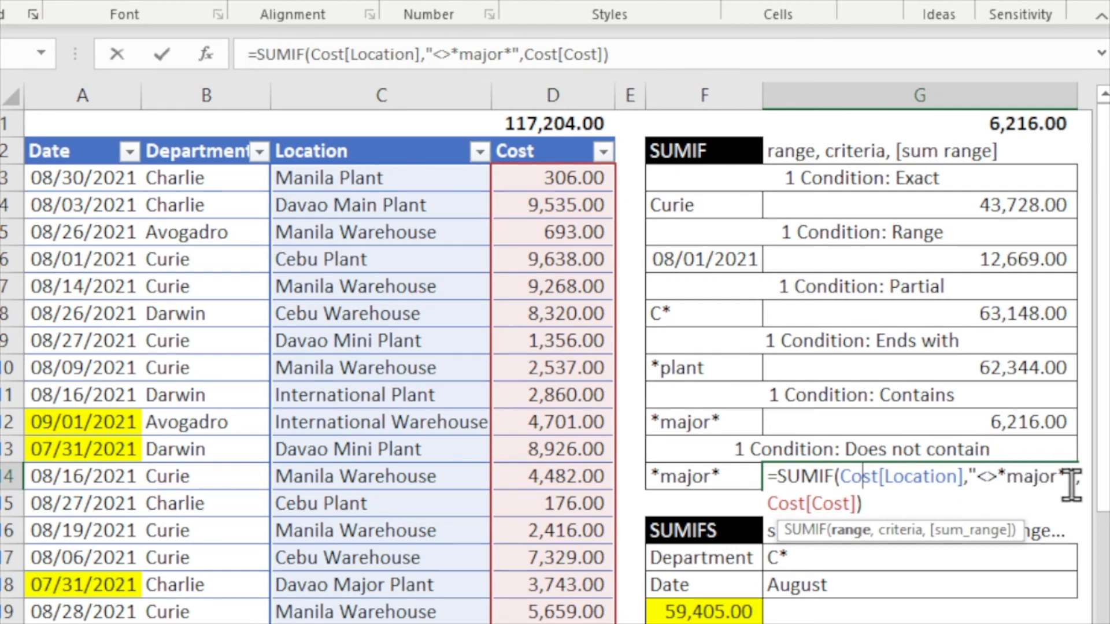
pyautogui.hotkey('ctrl', 'Return')
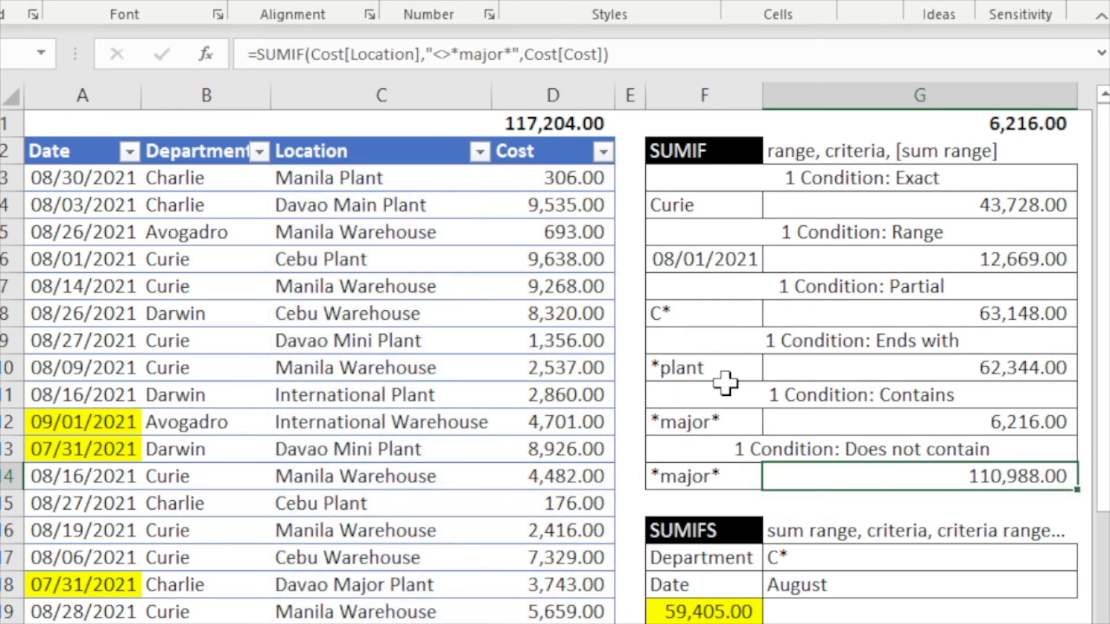
# - Copy the does-not-contain SUMIF result in G14 and paste it as a value into G1
pyautogui.hotkey('ctrl', 'c')
pyautogui.rightClick(944, 126)
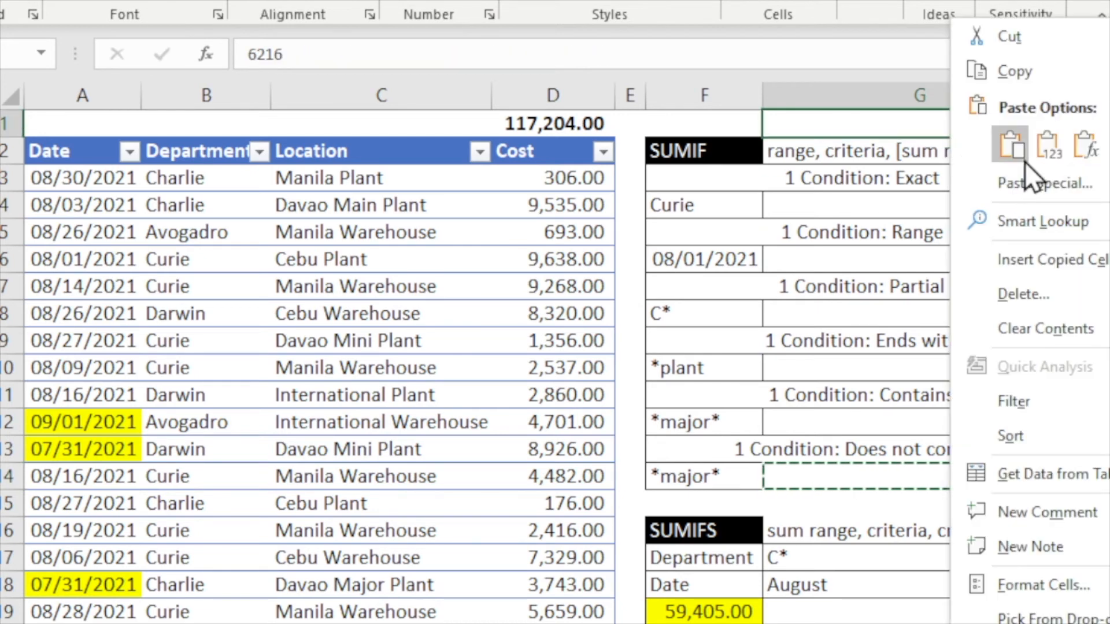
pyautogui.click(1044, 159)
# - Filter the Location column to entries not containing major and select the Cost subtotal to compare with G1
pyautogui.click(480, 151)
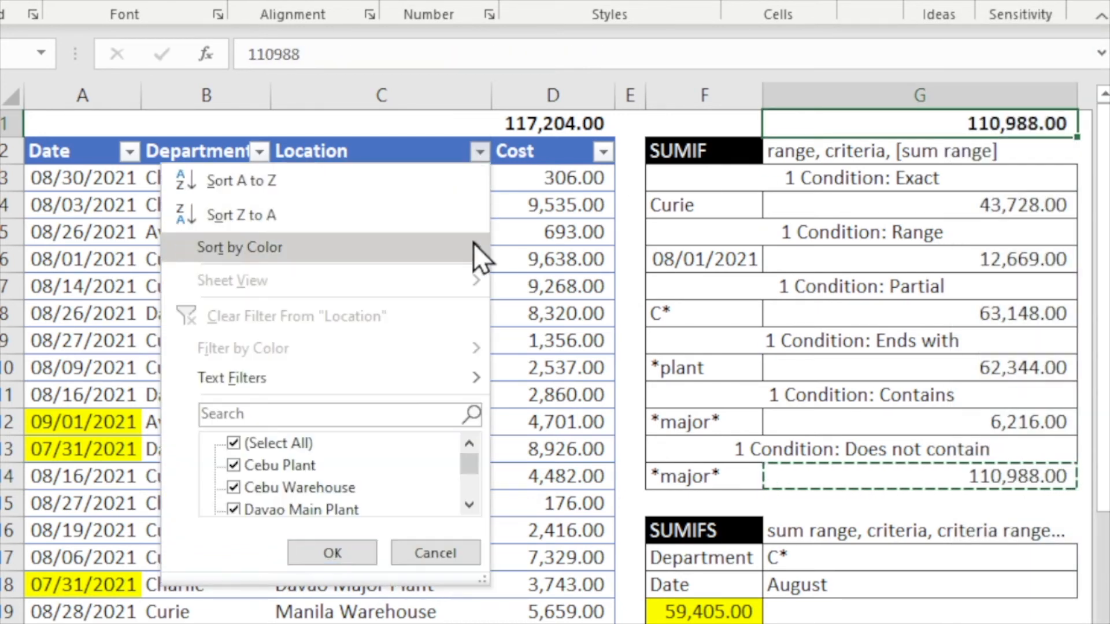
pyautogui.moveTo(359, 376)
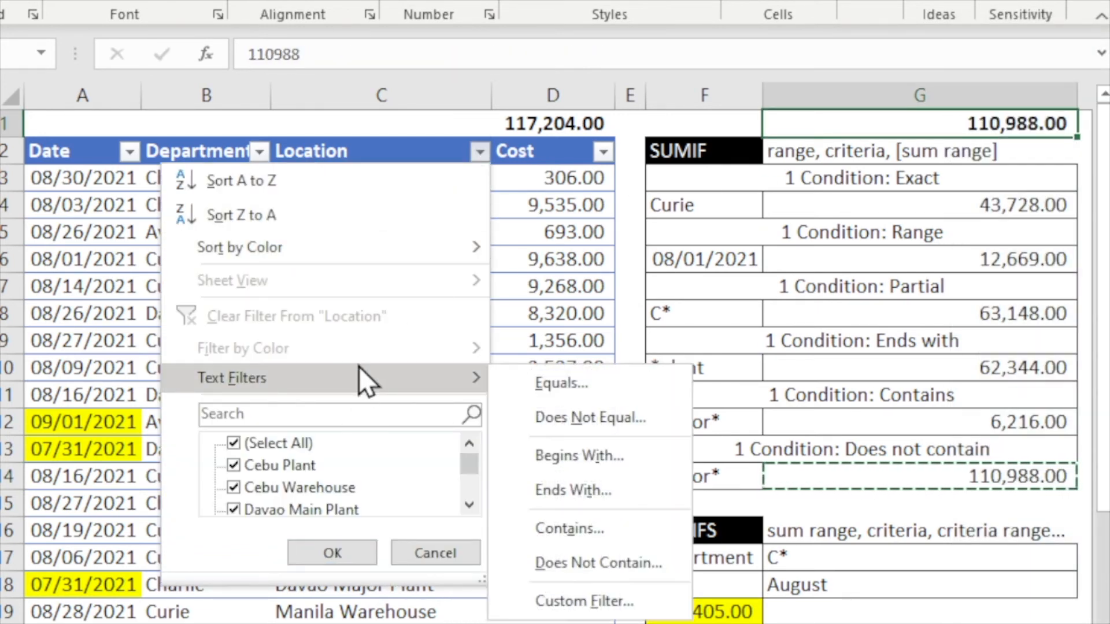
pyautogui.click(622, 554)
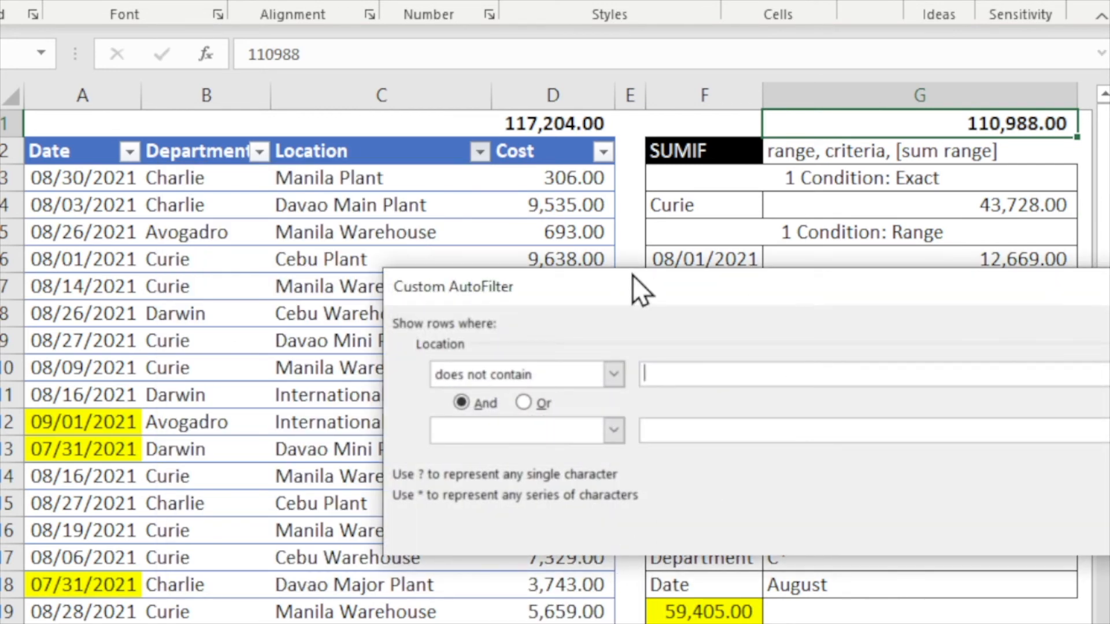
pyautogui.write('major')
pyautogui.press('Return')
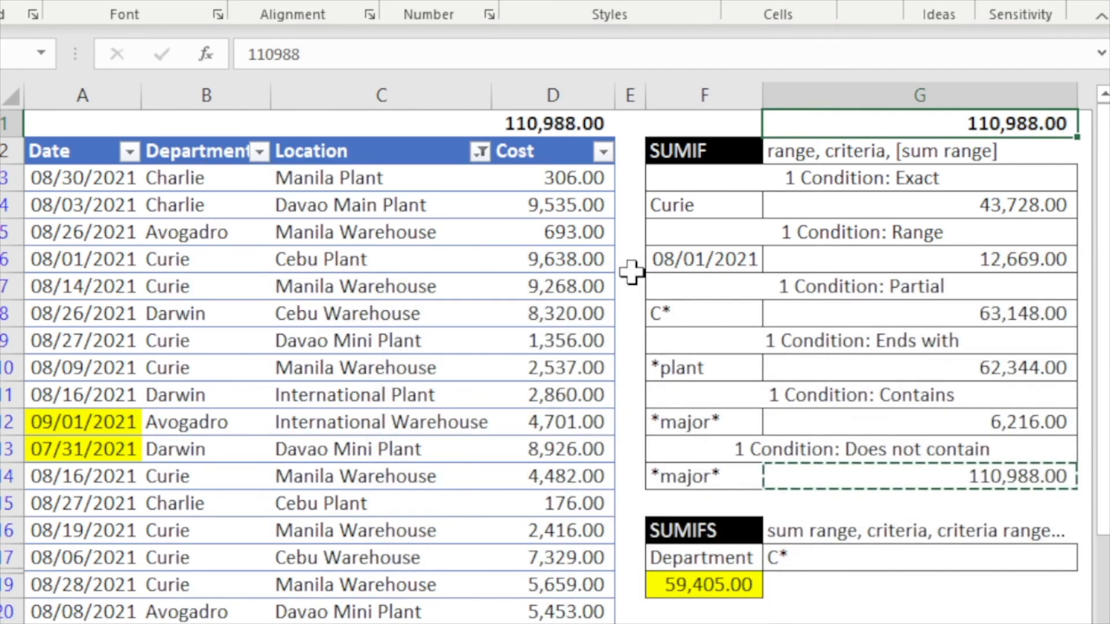
pyautogui.click(594, 123)
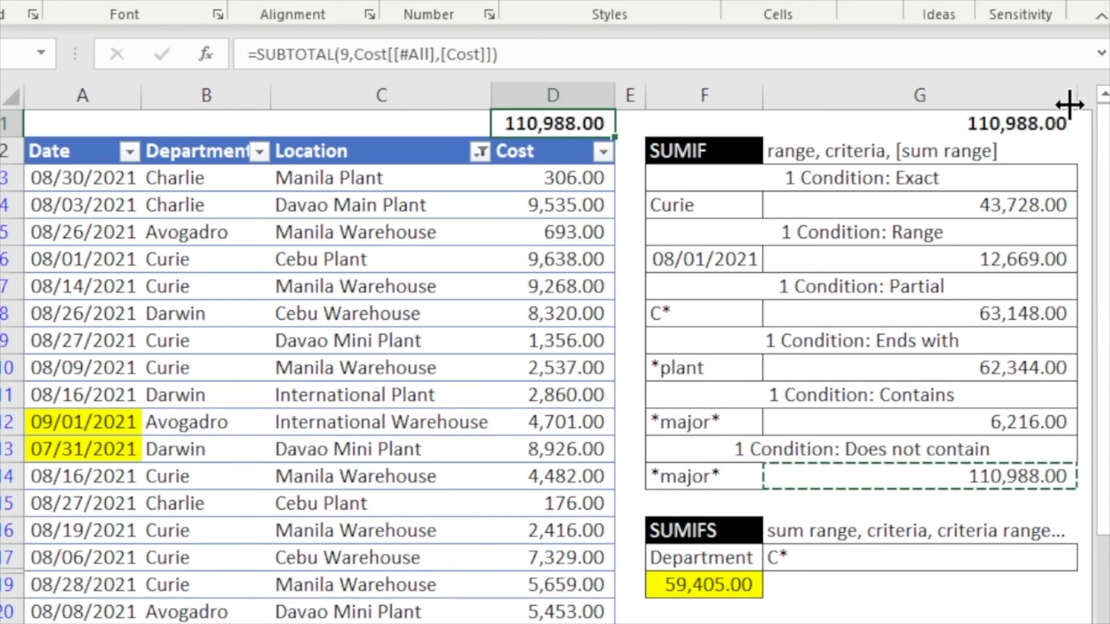
# - Clear the filter from the Location column
pyautogui.click(1064, 121)
pyautogui.click(571, 125)
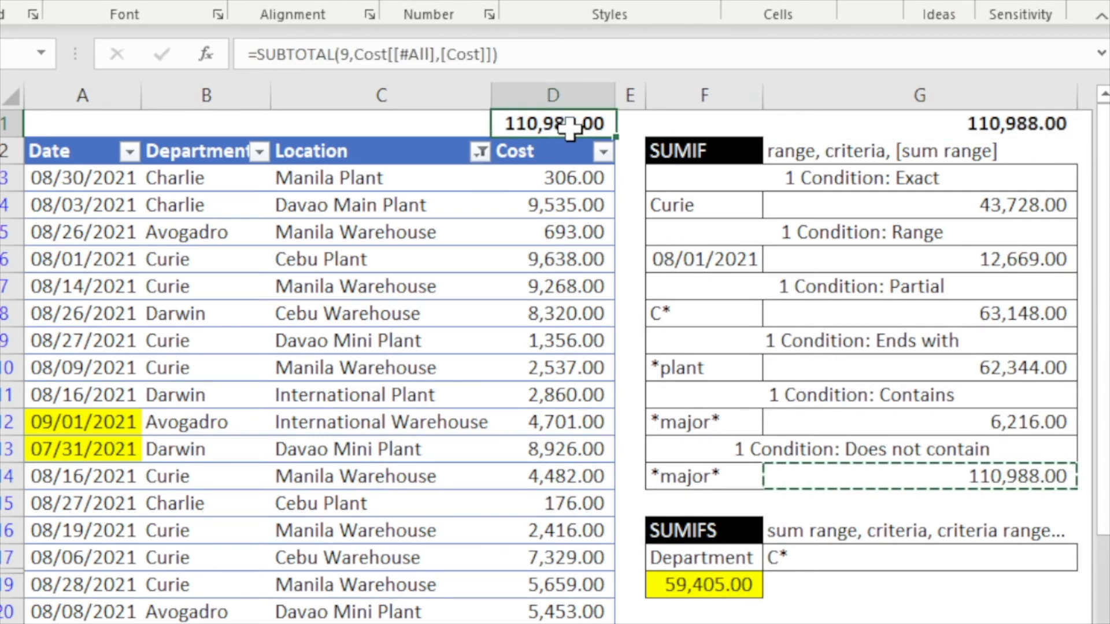
pyautogui.click(479, 152)
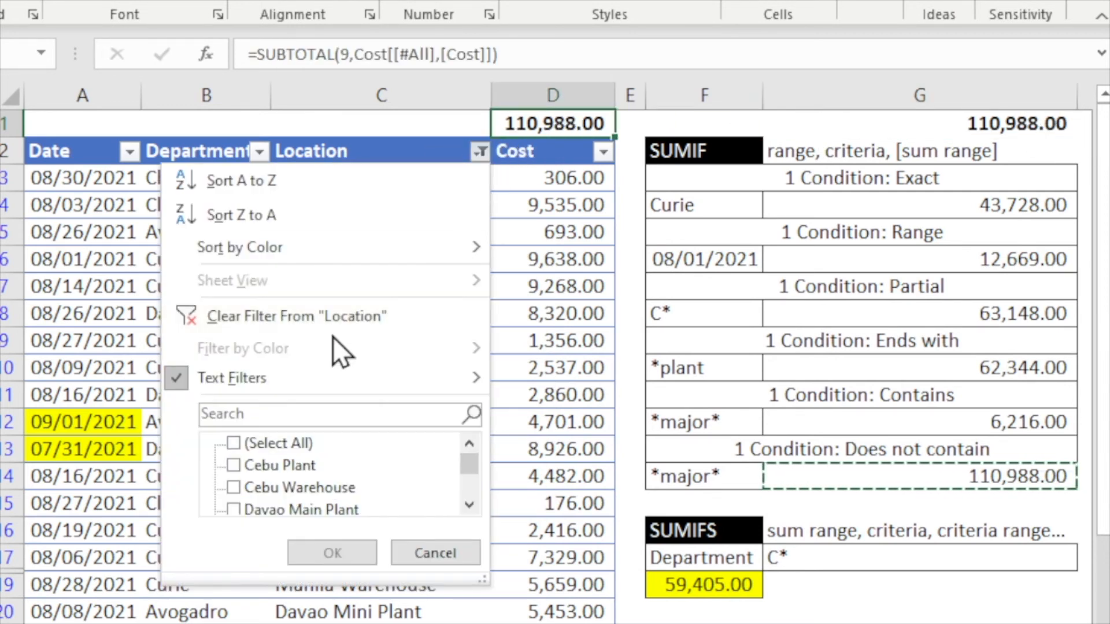
pyautogui.click(324, 317)
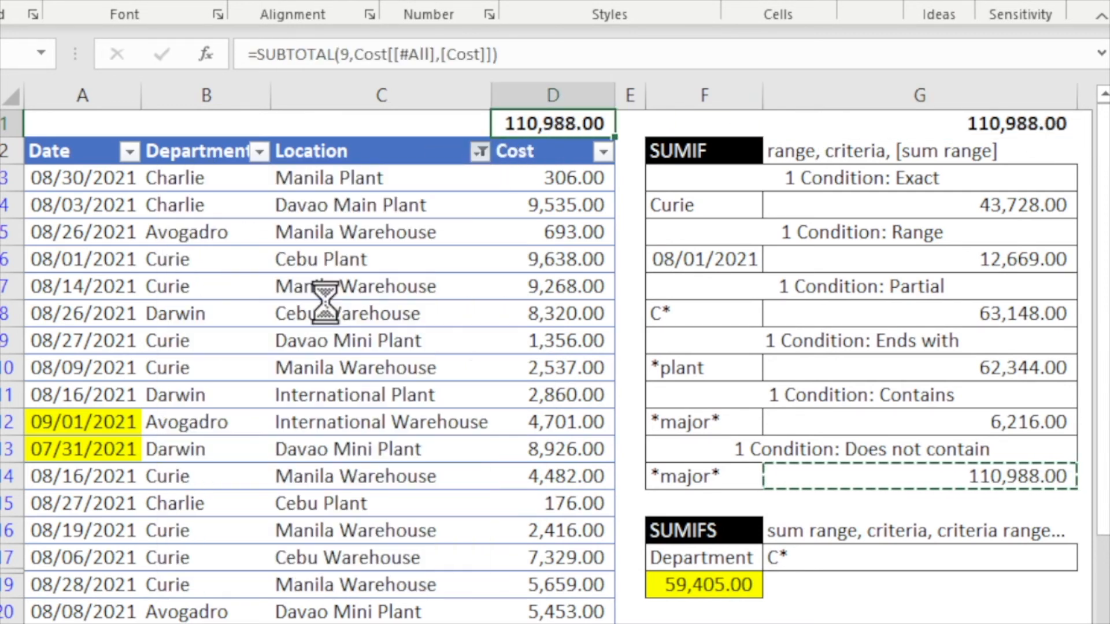
# - Examine the ends-with SUMIF formula in G10 and the SUMIFS syntax header below it
pyautogui.click(913, 364)
pyautogui.press('Escape')
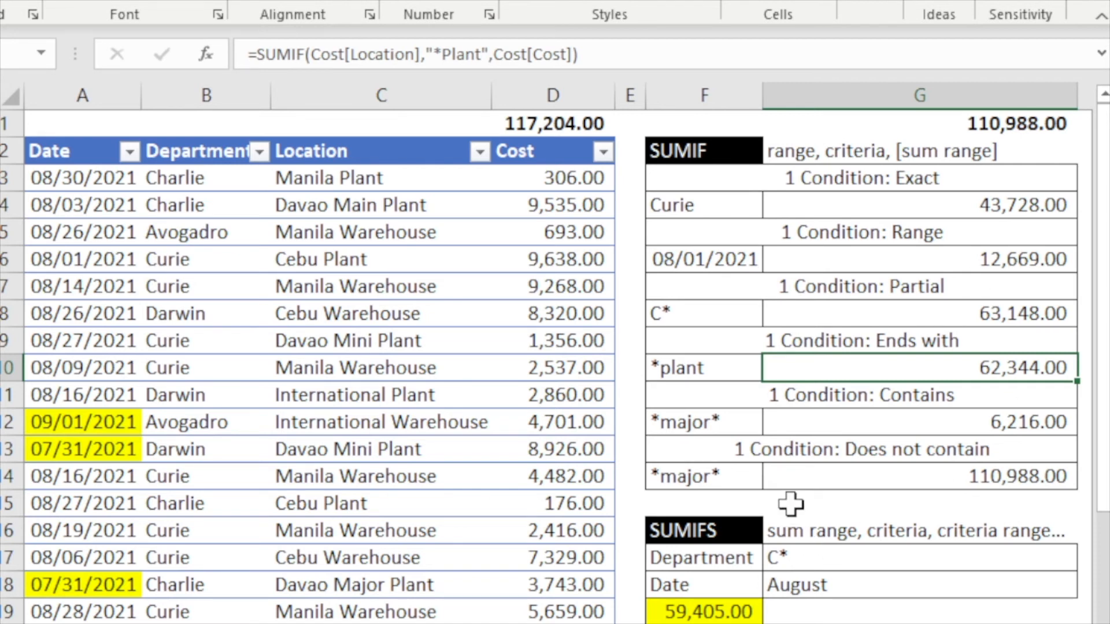
pyautogui.click(803, 532)
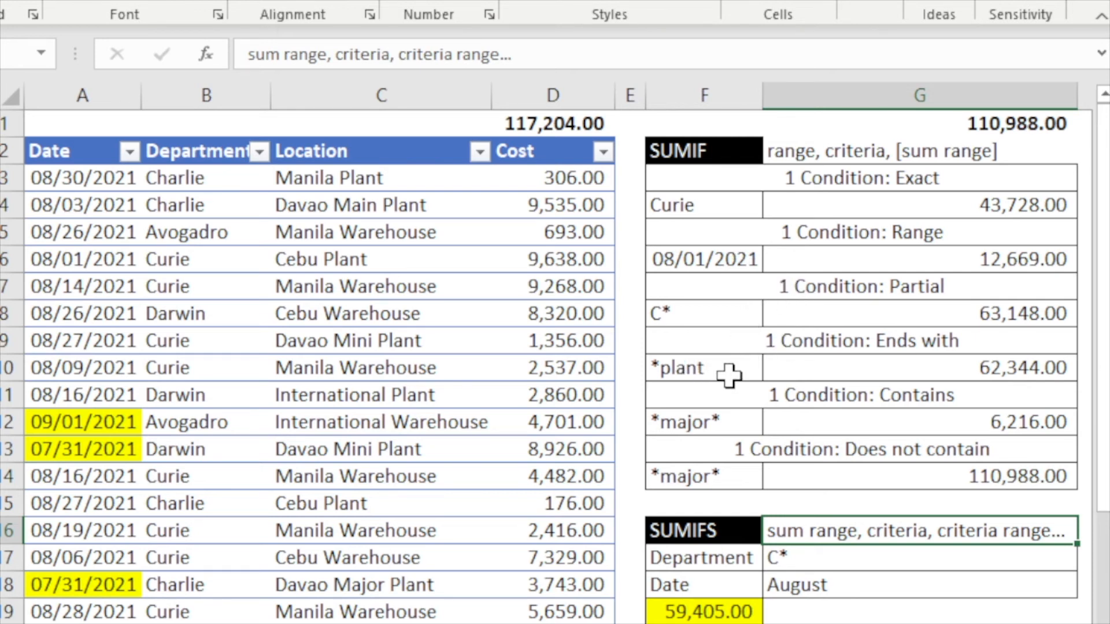
pyautogui.click(801, 370)
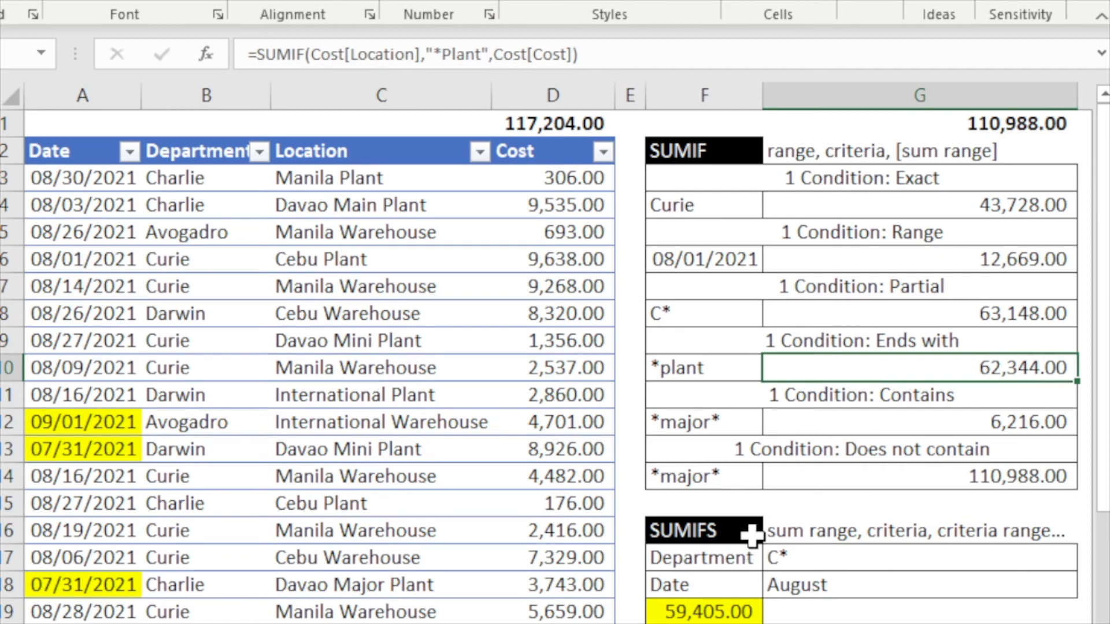
pyautogui.scroll(-2, 752, 535)
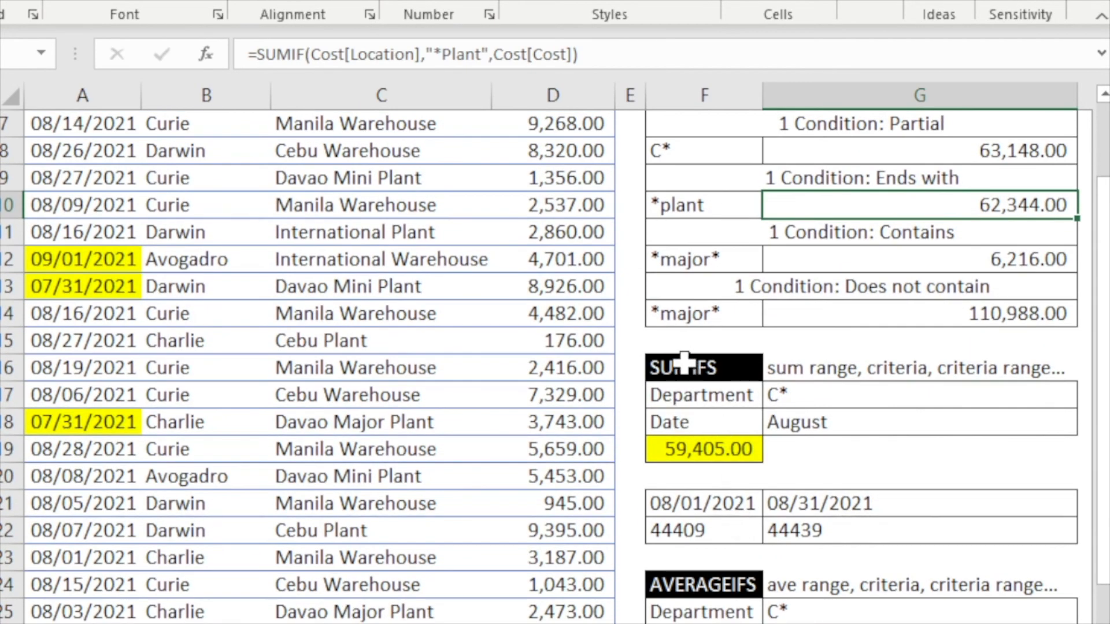
pyautogui.scroll(-2, 683, 363)
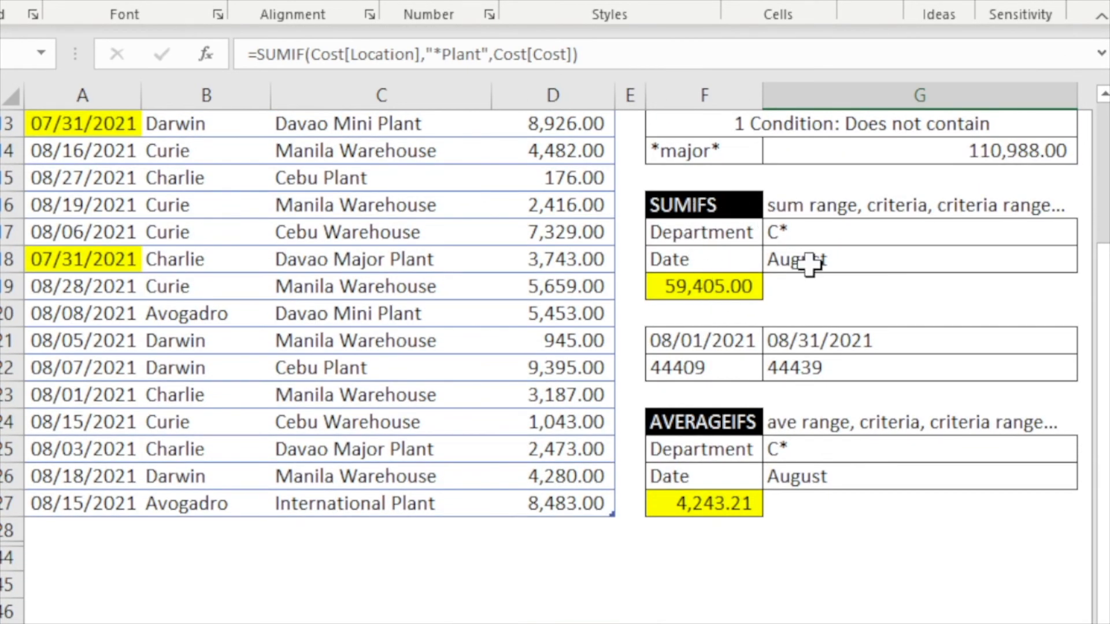
pyautogui.click(848, 199)
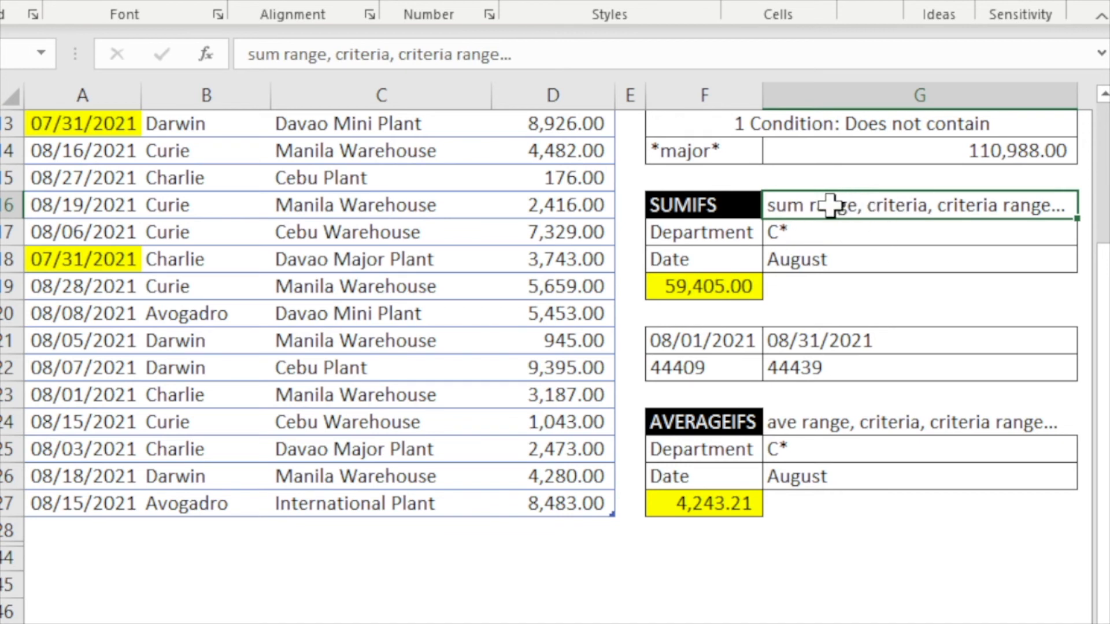
pyautogui.doubleClick(824, 205)
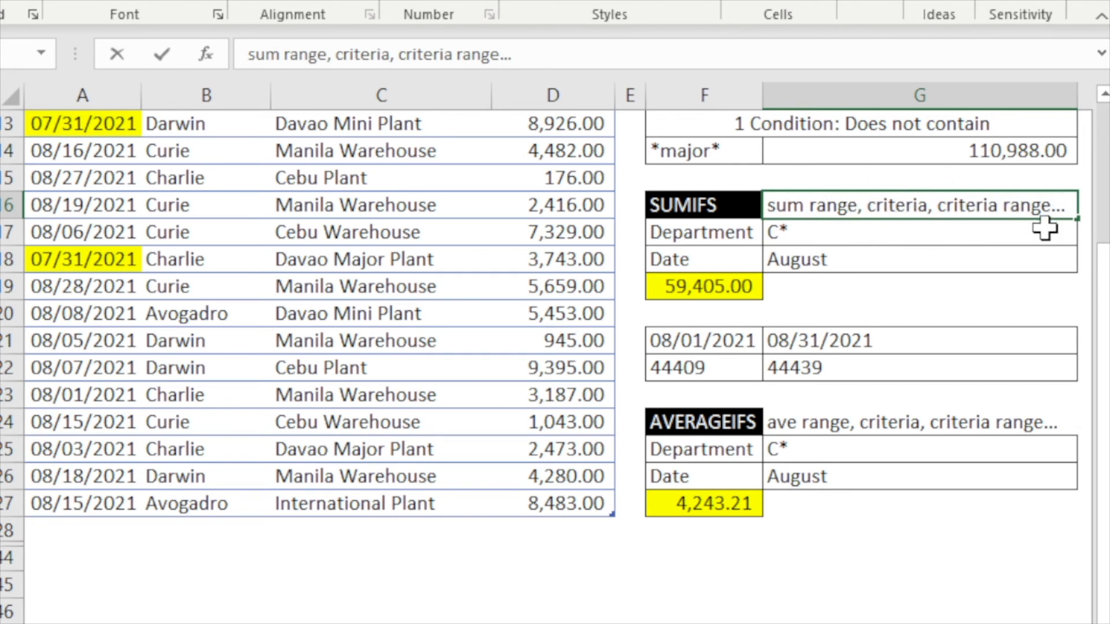
pyautogui.press('Escape')
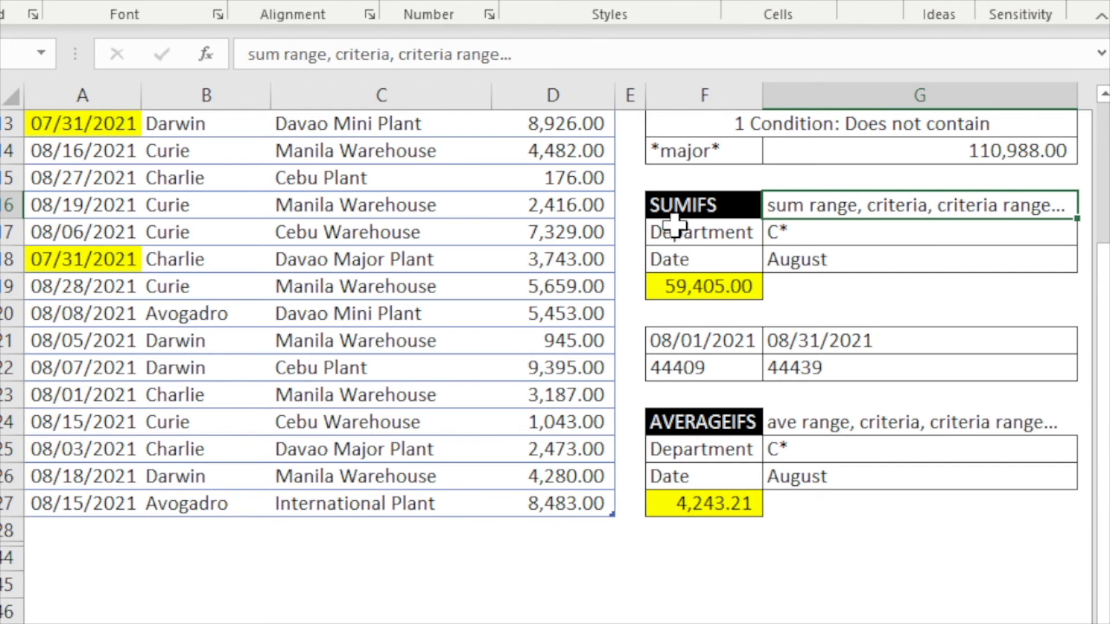
# - Inspect the SUMIFS criteria cells for Department and Date and the August start and end date helper cells
pyautogui.click(781, 233)
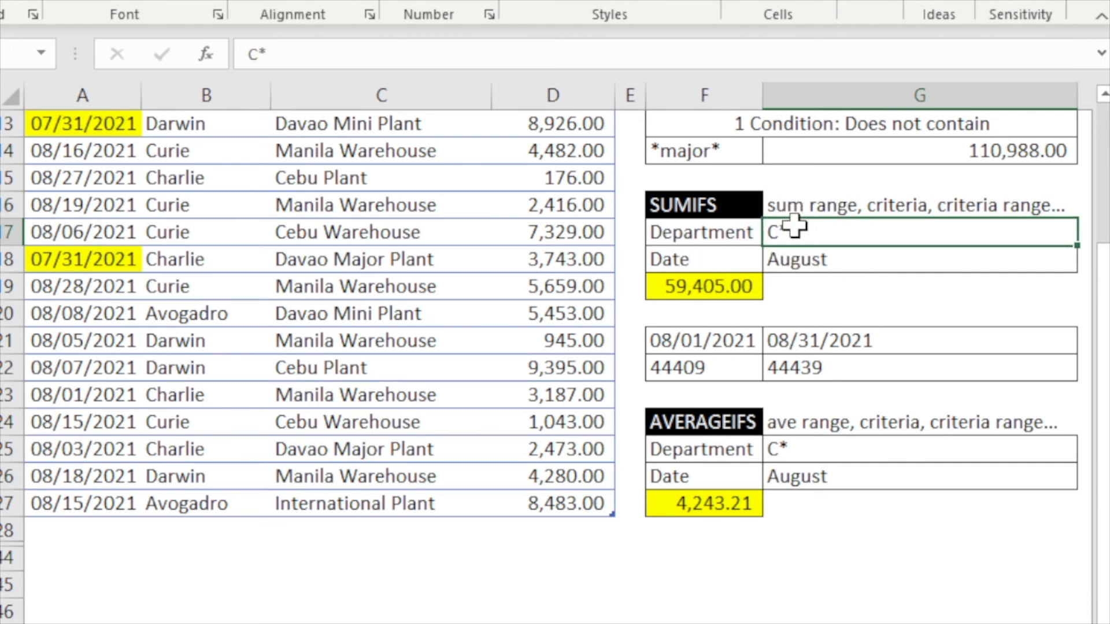
pyautogui.click(809, 269)
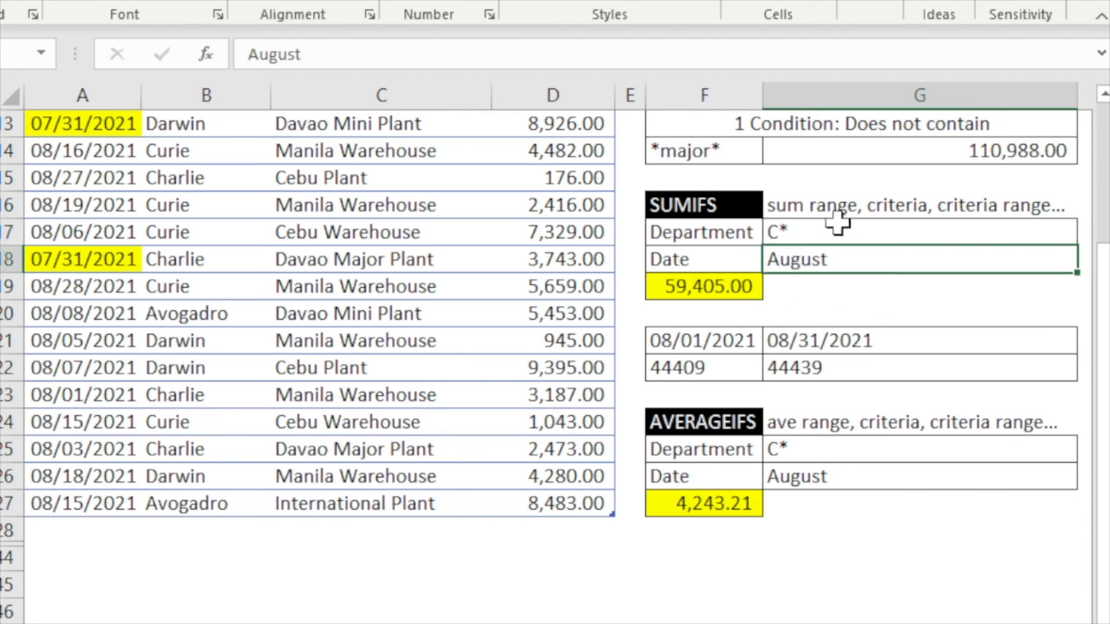
pyautogui.moveTo(726, 331); pyautogui.dragTo(798, 359)
pyautogui.click(734, 341)
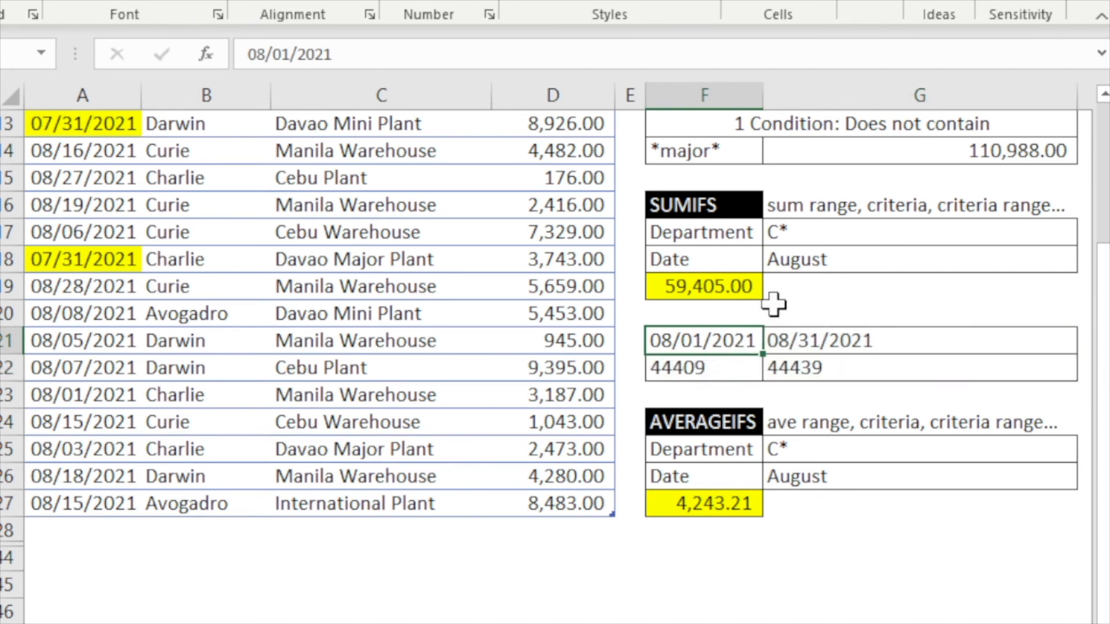
pyautogui.click(701, 367)
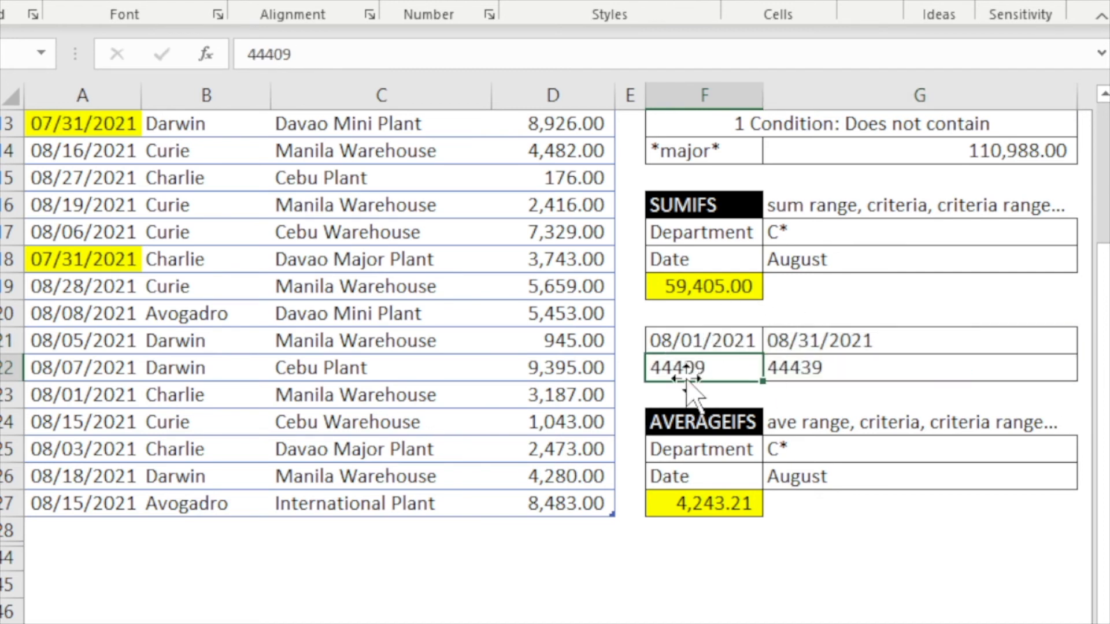
pyautogui.click(836, 346)
pyautogui.click(800, 373)
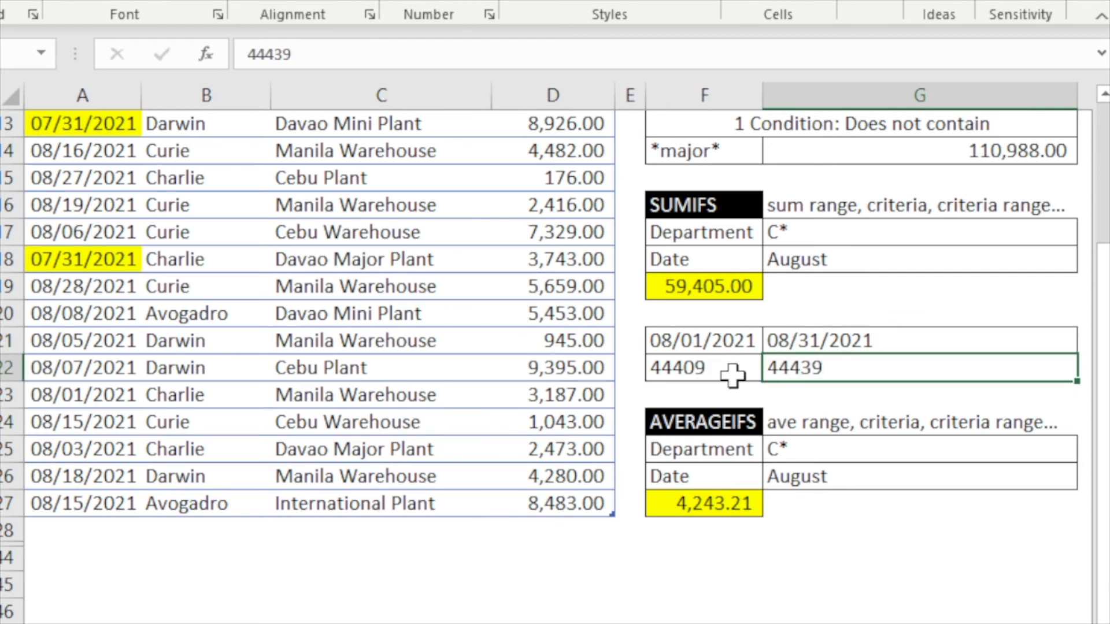
pyautogui.click(807, 259)
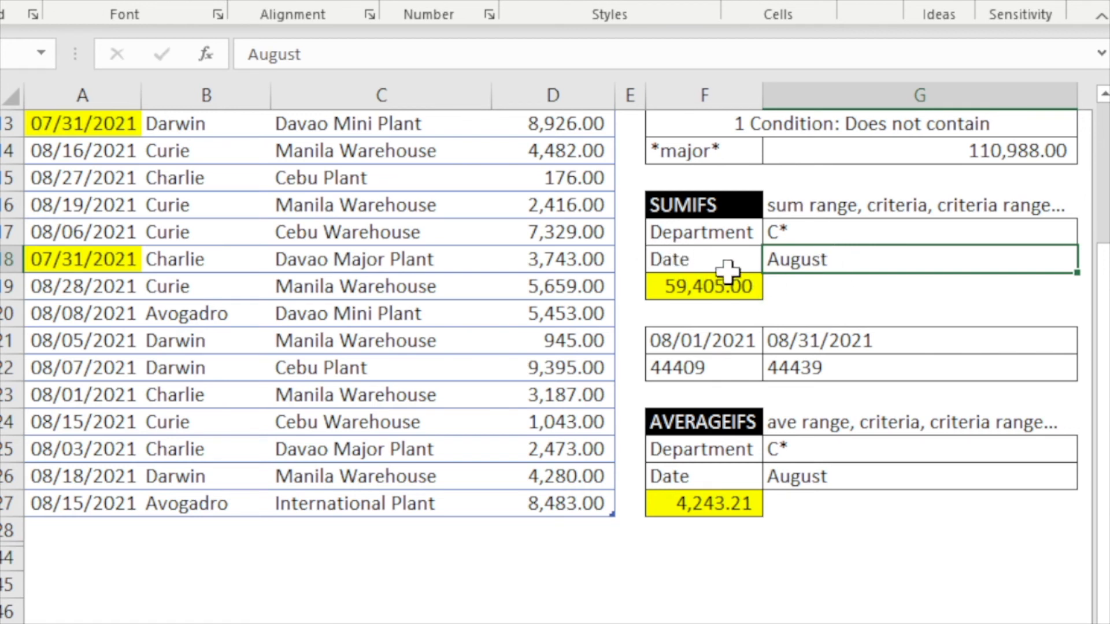
pyautogui.click(664, 287)
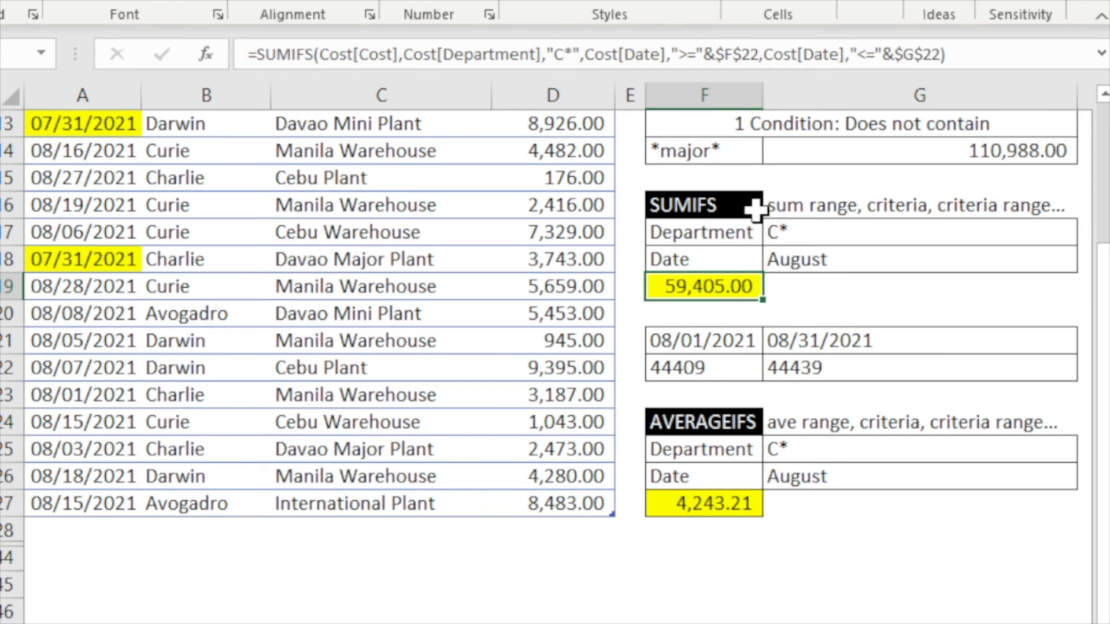
# - Open the SUMIFS formula in F19 to examine its sum range and department and date criteria
pyautogui.press('Up')
pyautogui.press('Up')
pyautogui.press('Up')
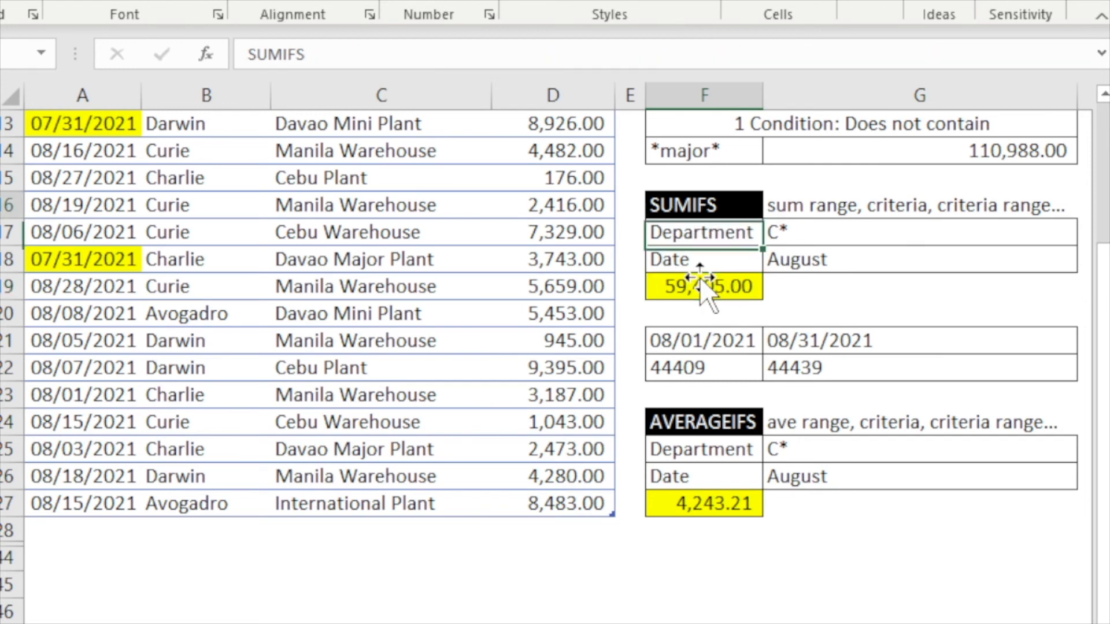
pyautogui.doubleClick(697, 289)
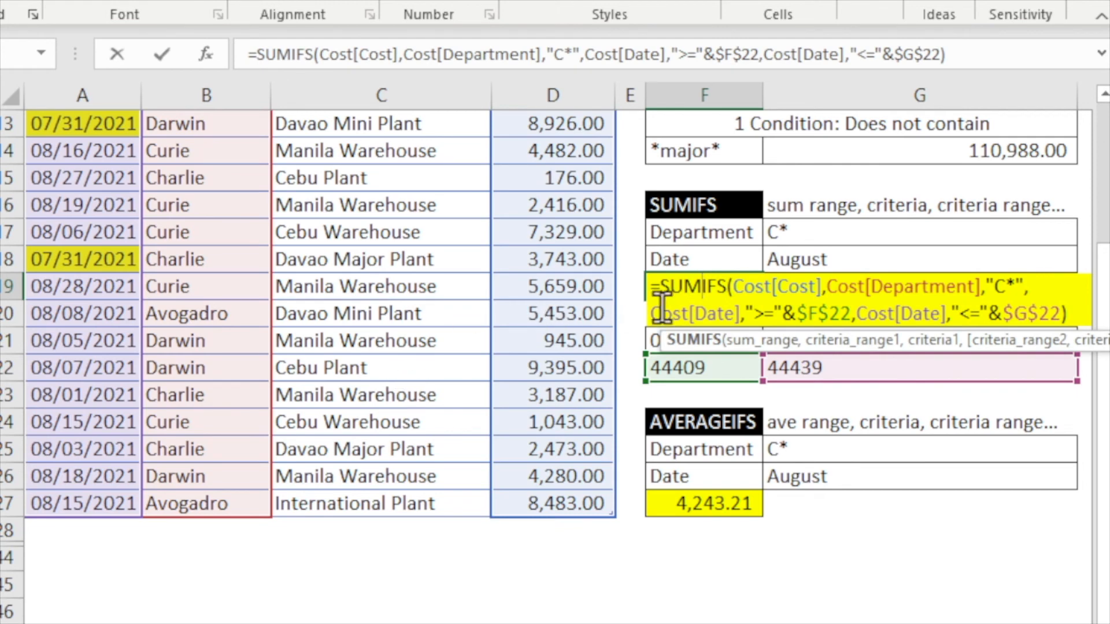
pyautogui.click(737, 275)
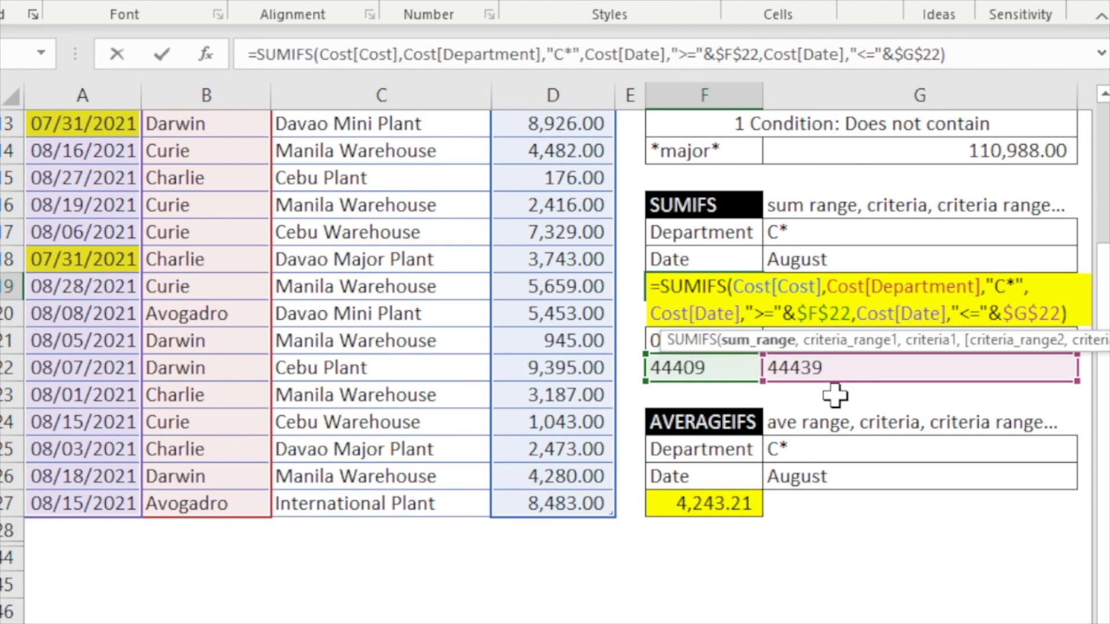
pyautogui.press('Return')
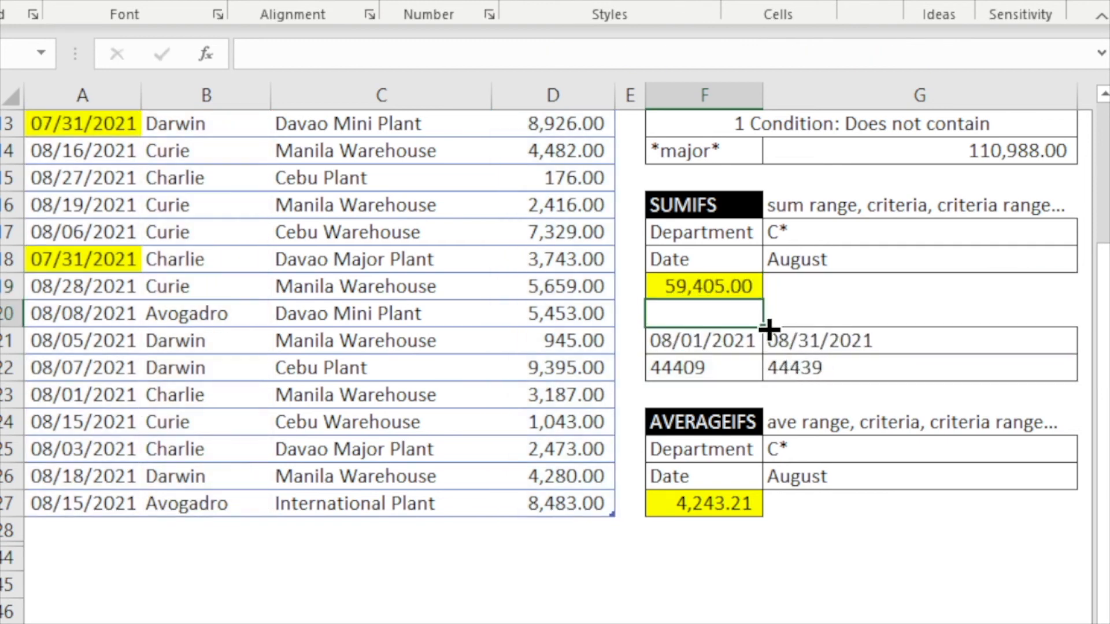
# - Copy the SUMIFS result in F19 and paste it as a value into G1
pyautogui.click(731, 283)
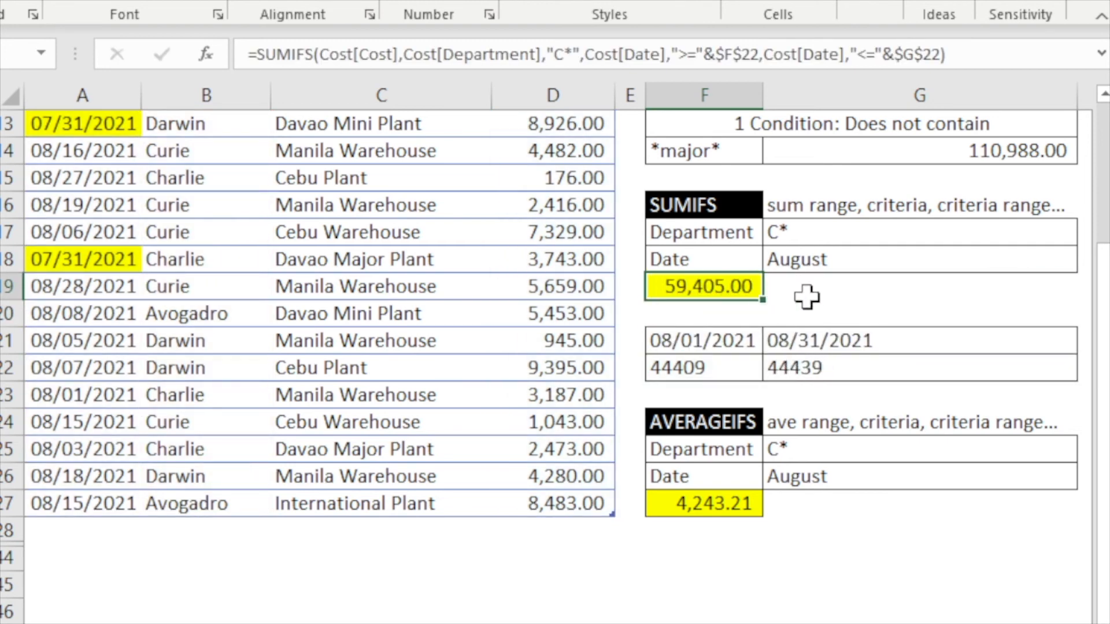
pyautogui.hotkey('ctrl', 'c')
pyautogui.scroll(4, 837, 391)
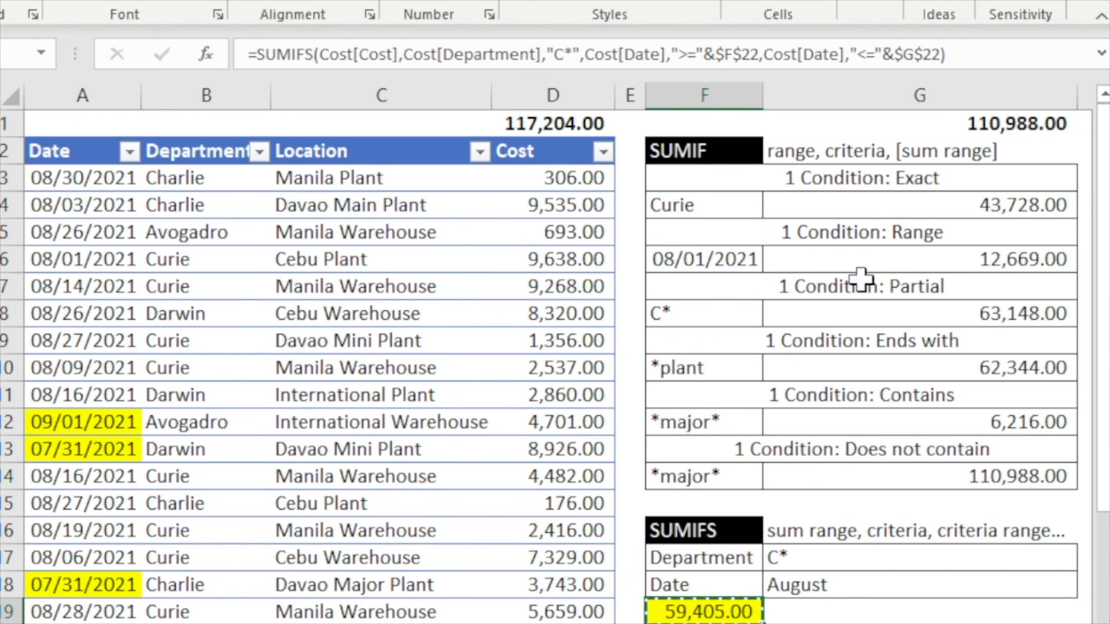
pyautogui.click(962, 126)
pyautogui.rightClick(962, 127)
pyautogui.click(1039, 166)
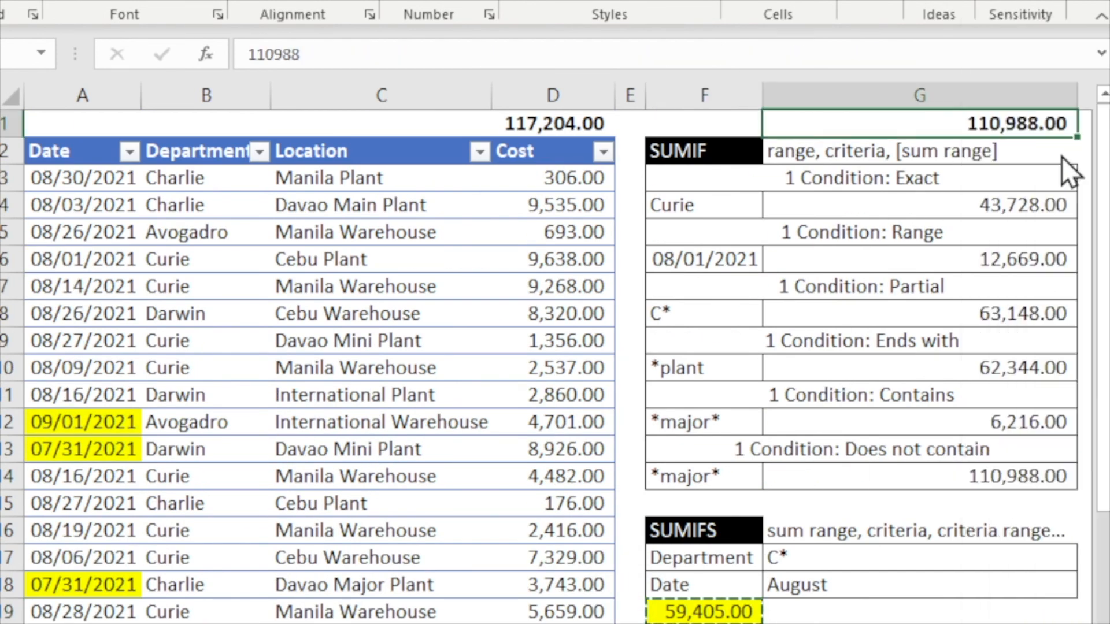
# - Filter the Date column to show only August entries
pyautogui.click(464, 246)
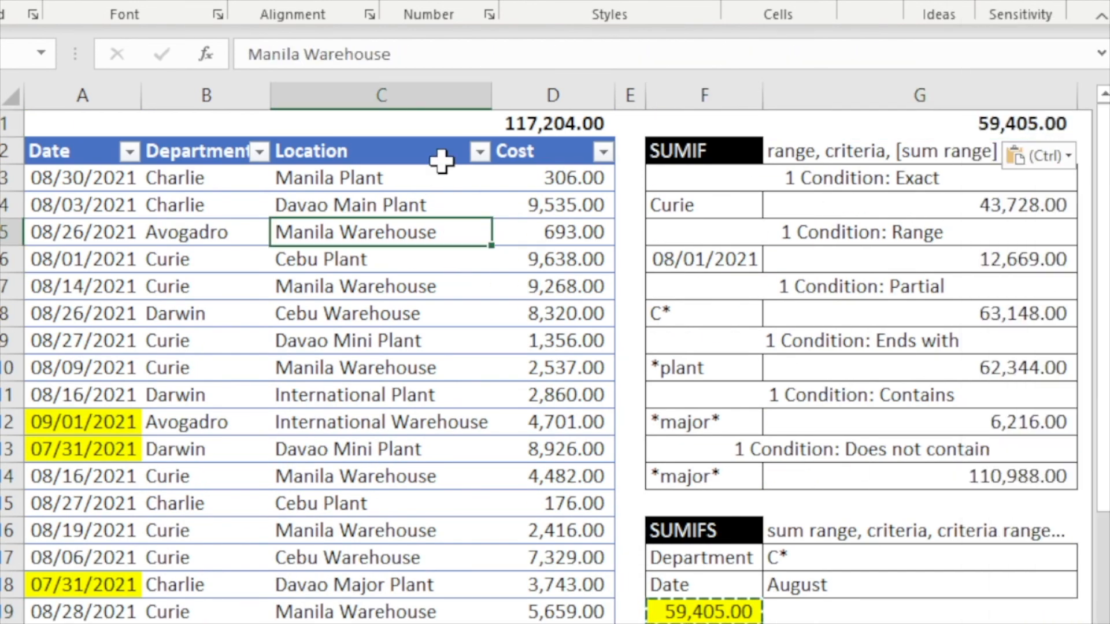
pyautogui.click(130, 152)
pyautogui.scroll(-1, 41, 448)
pyautogui.scroll(1, 39, 447)
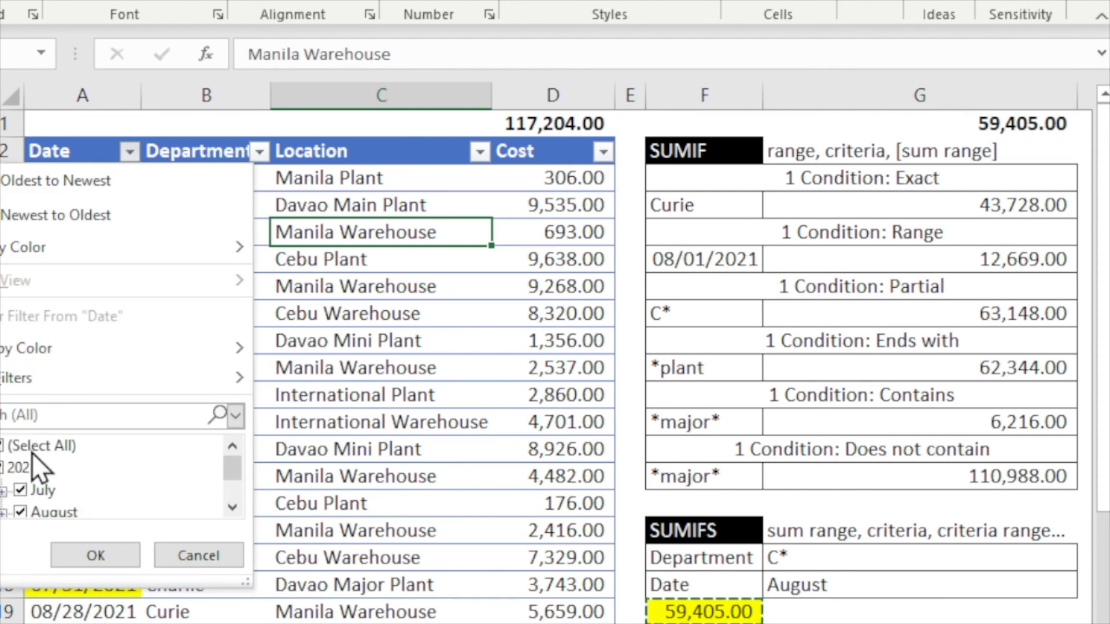
pyautogui.click(32, 421)
pyautogui.click(32, 439)
pyautogui.scroll(-1, 50, 491)
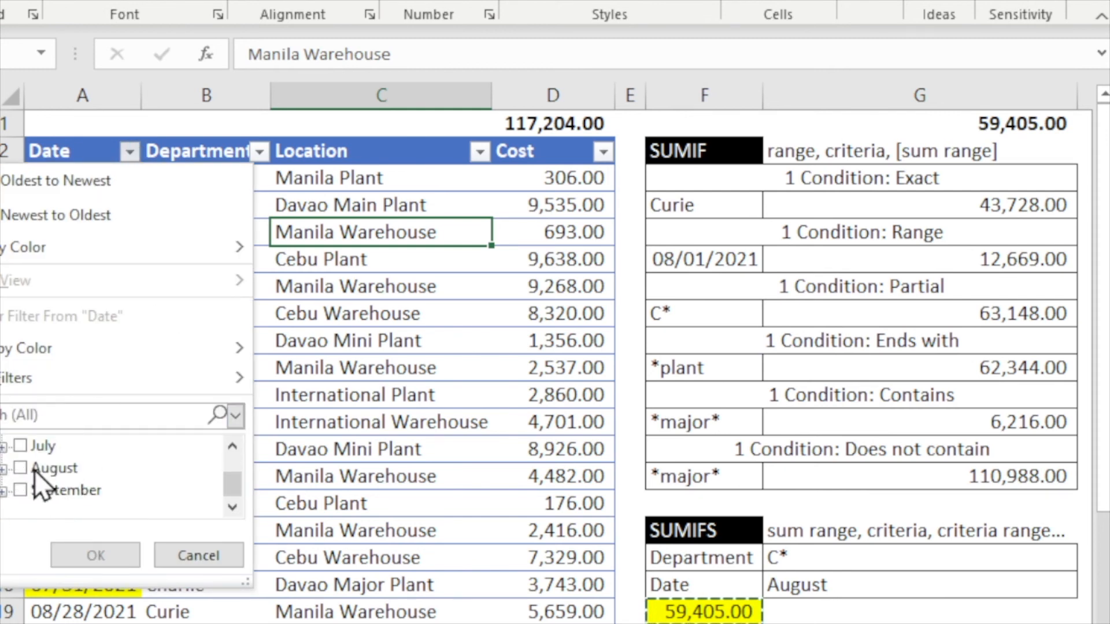
pyautogui.click(27, 467)
pyautogui.click(133, 555)
# - Filter the Department column to show only Charlie and Curie
pyautogui.click(231, 258)
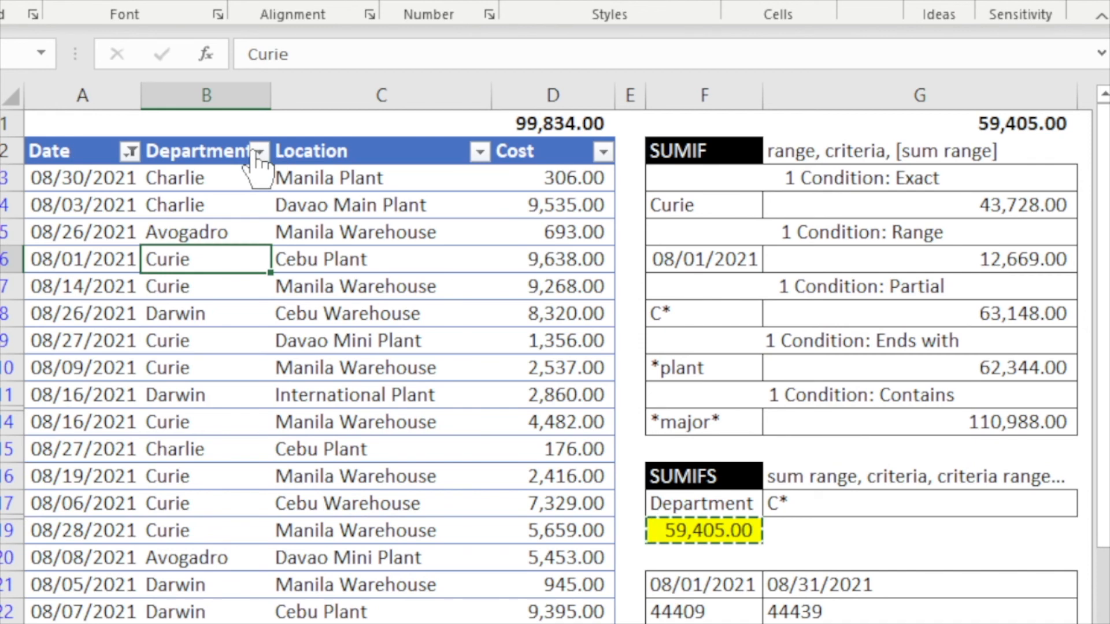
pyautogui.click(259, 151)
pyautogui.click(62, 445)
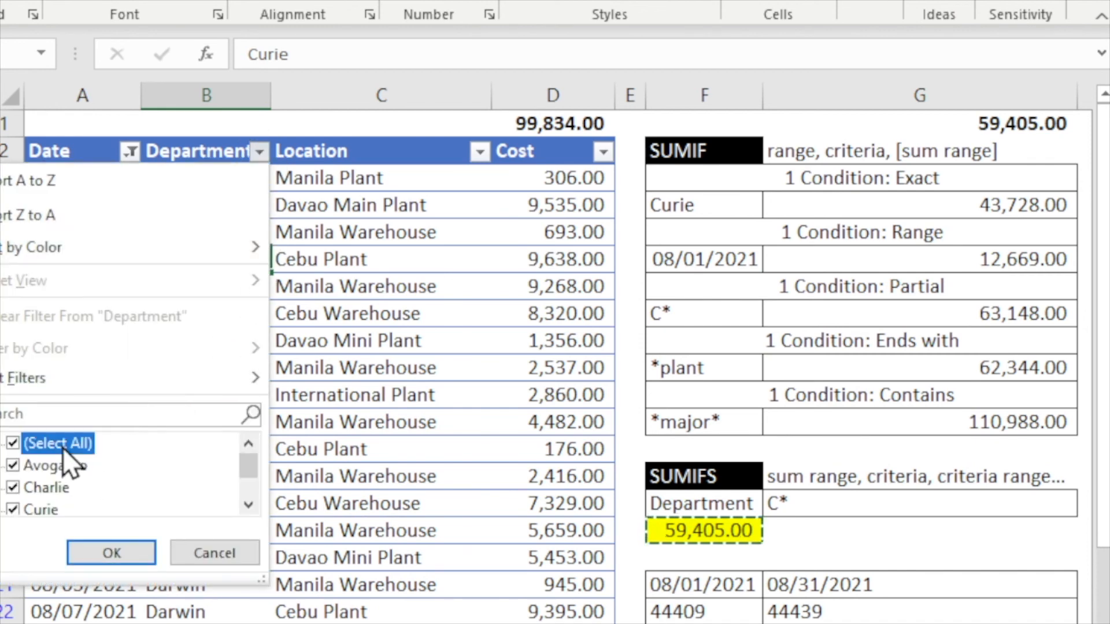
pyautogui.click(67, 487)
pyautogui.scroll(-1, 60, 484)
pyautogui.click(41, 466)
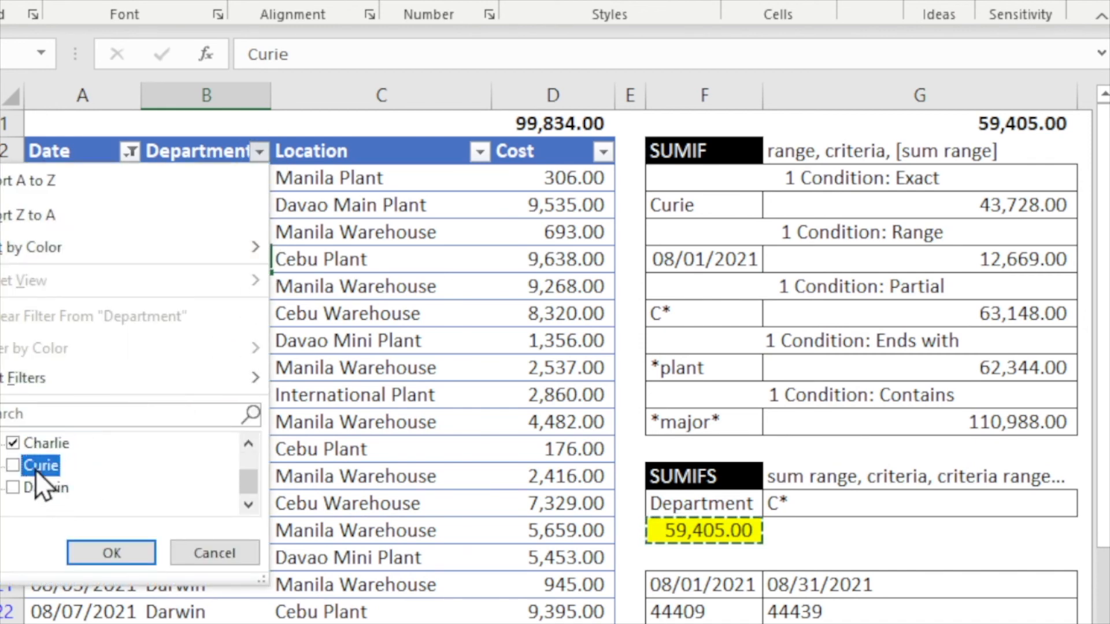
pyautogui.click(146, 549)
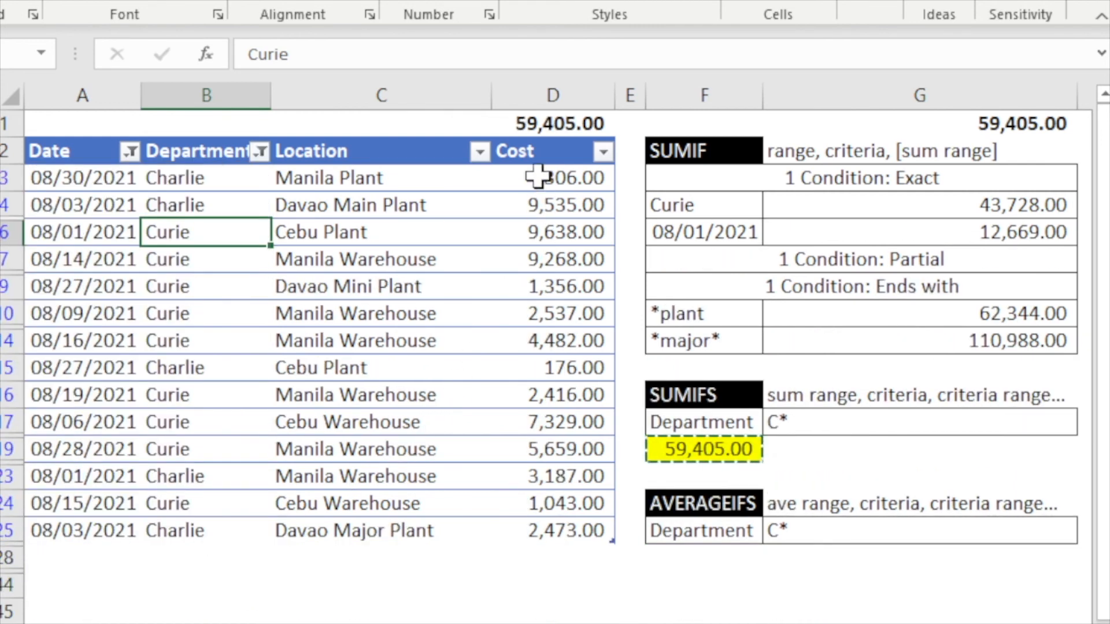
# - Select the Cost subtotal and G1 to compare the filtered total with the SUMIFS value
pyautogui.click(552, 121)
pyautogui.click(1028, 138)
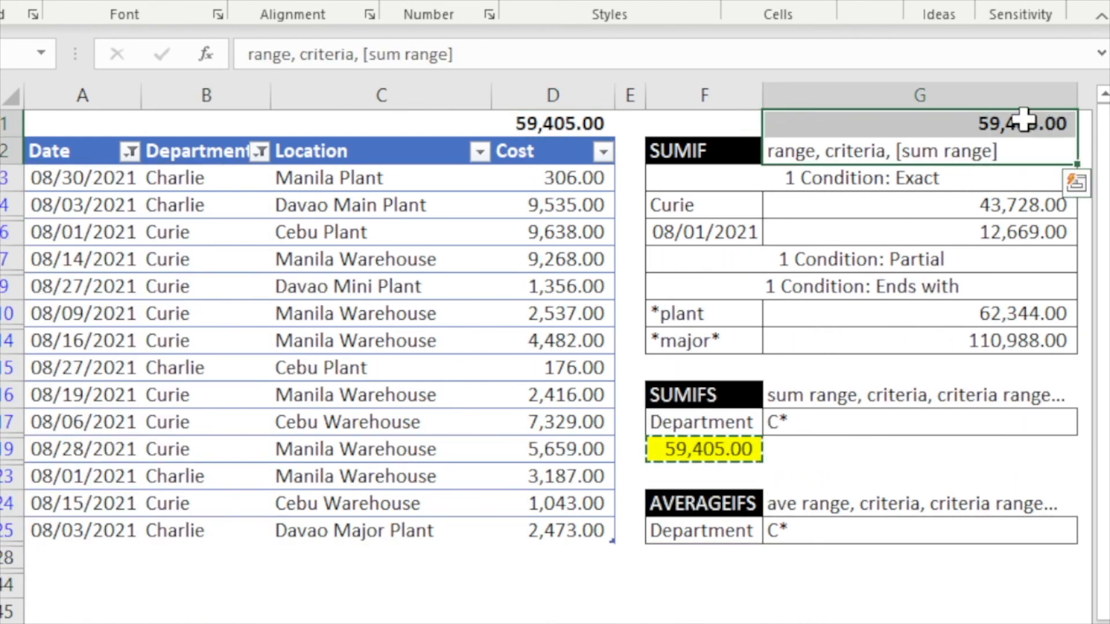
pyautogui.click(1021, 120)
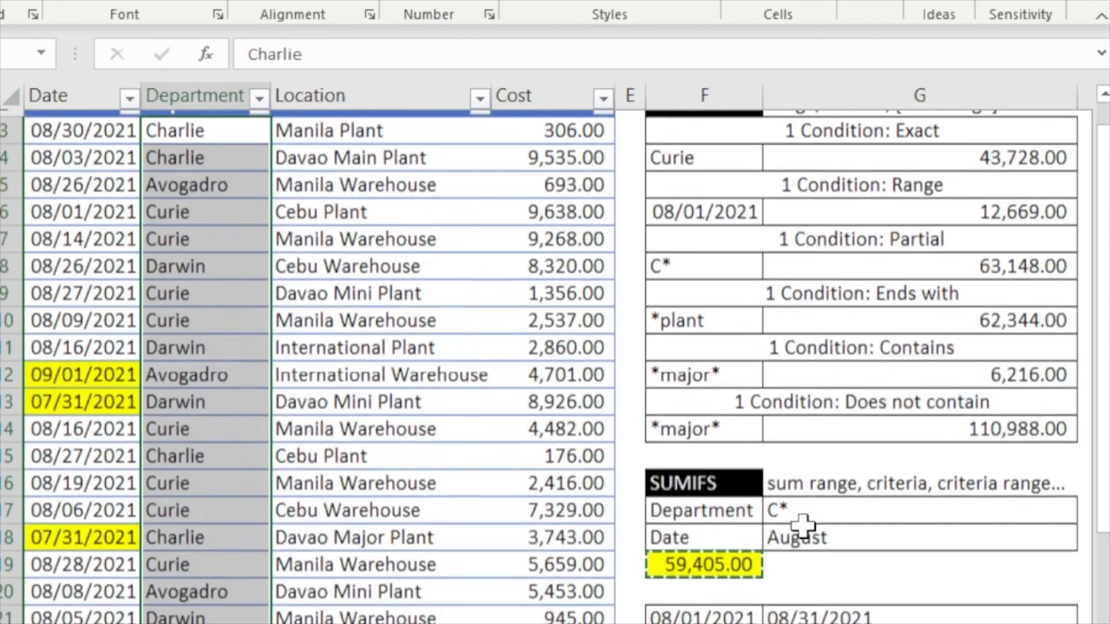
pyautogui.scroll(-2, 812, 526)
pyautogui.scroll(-2, 812, 526)
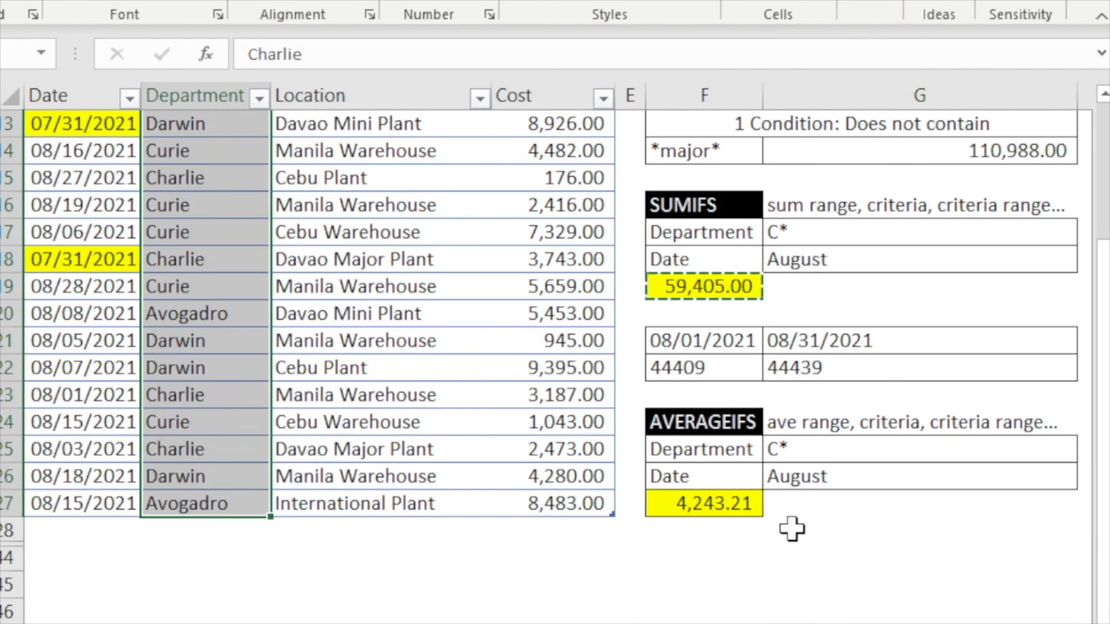
# - Open the AVERAGEIFS formula in F27 to examine its average range and criteria, then leave it unchanged
pyautogui.click(769, 499)
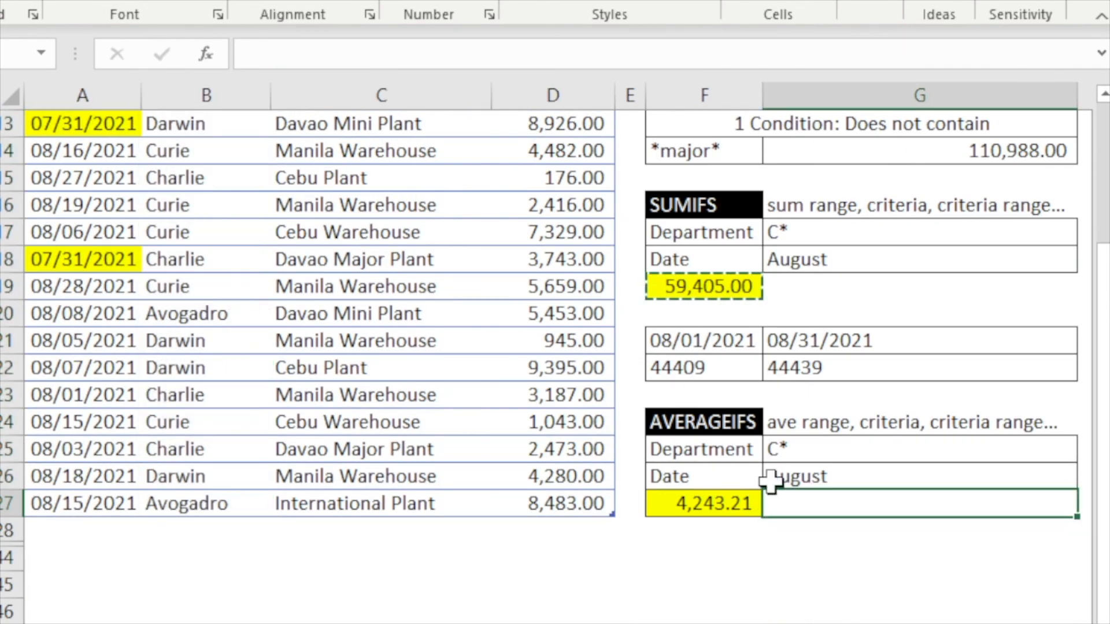
pyautogui.click(838, 425)
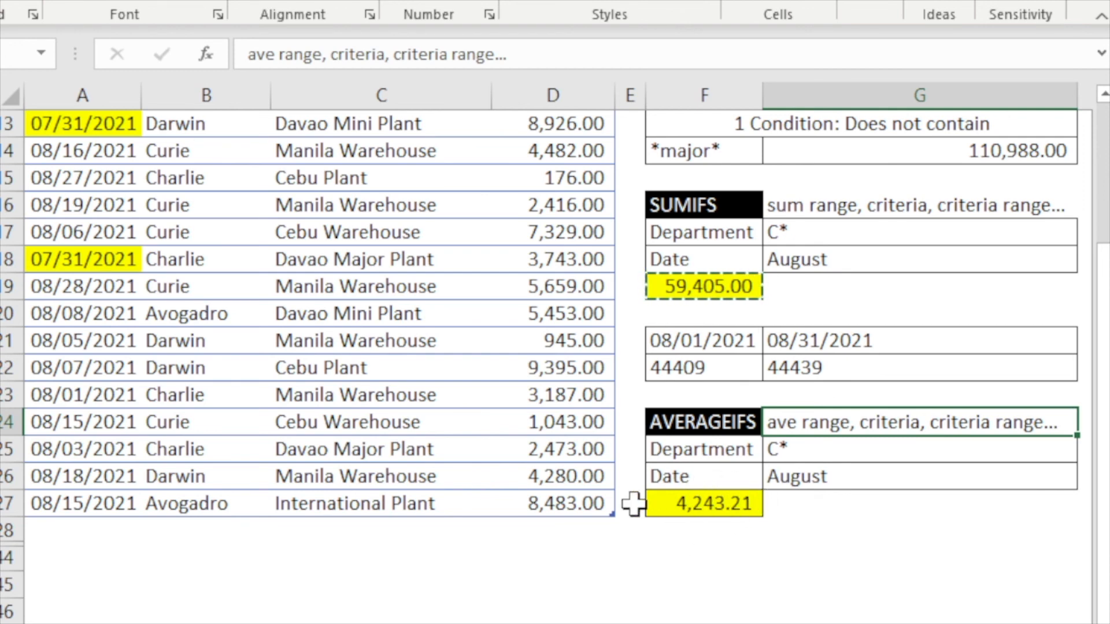
pyautogui.doubleClick(705, 503)
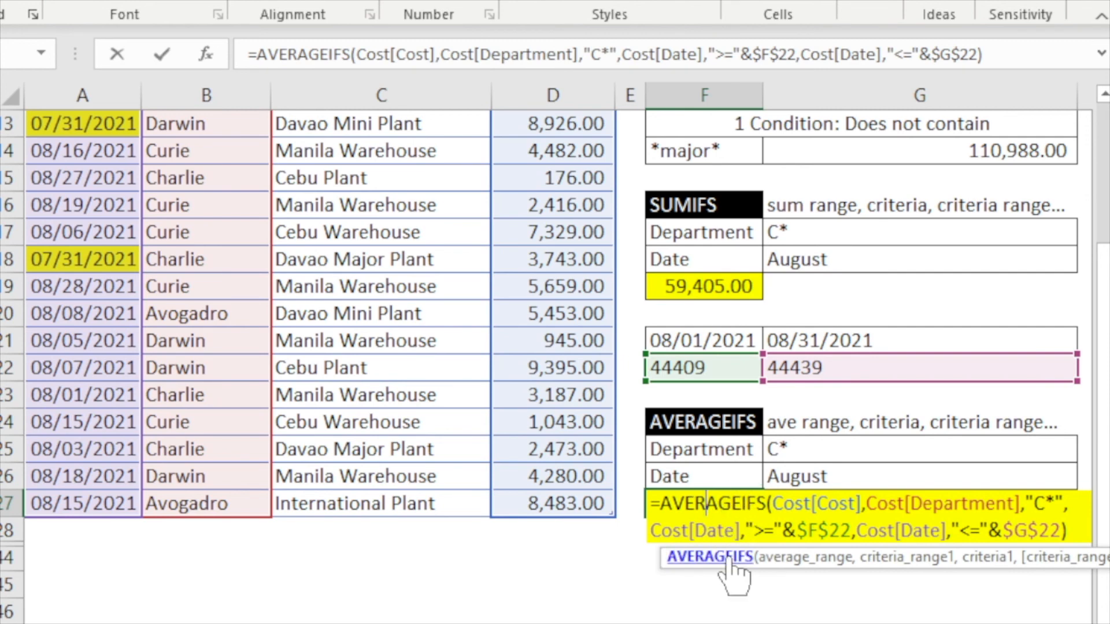
pyautogui.hotkey('ctrl', 'Return')
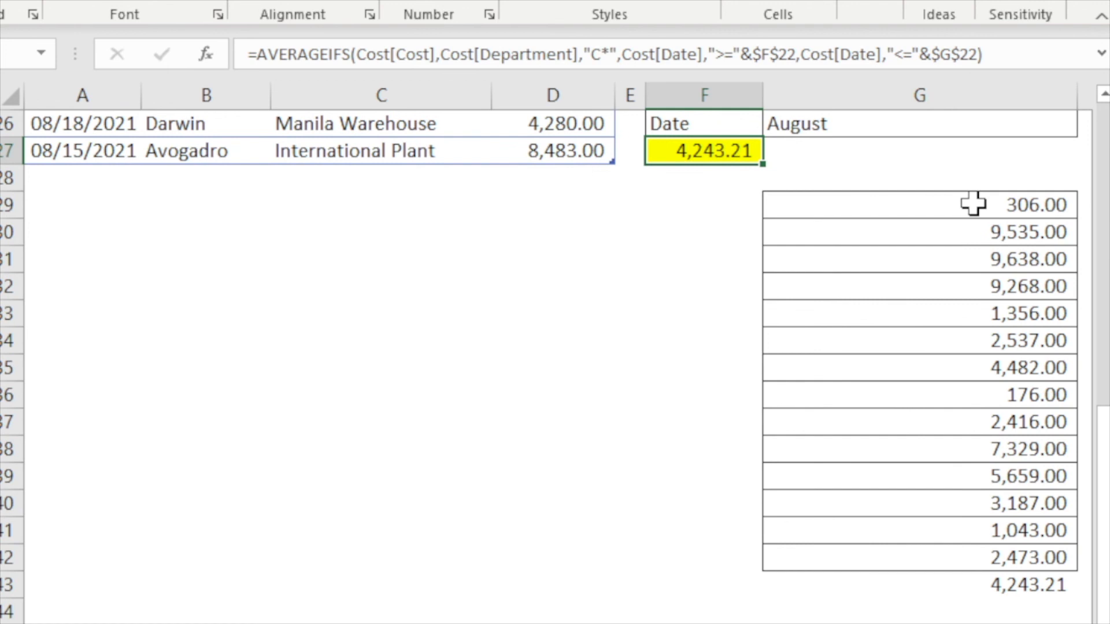
# - Select the cost values in G29:G43 and open the AVERAGE check formula in G43 to examine it
pyautogui.moveTo(973, 203); pyautogui.dragTo(890, 574)
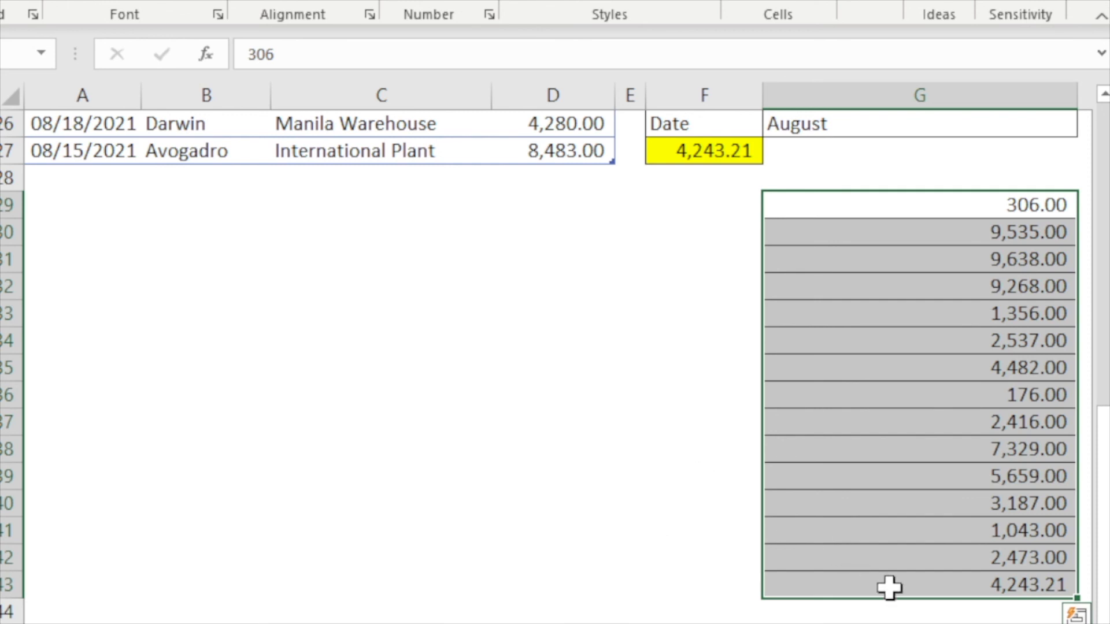
pyautogui.click(944, 586)
pyautogui.scroll(-1, 902, 585)
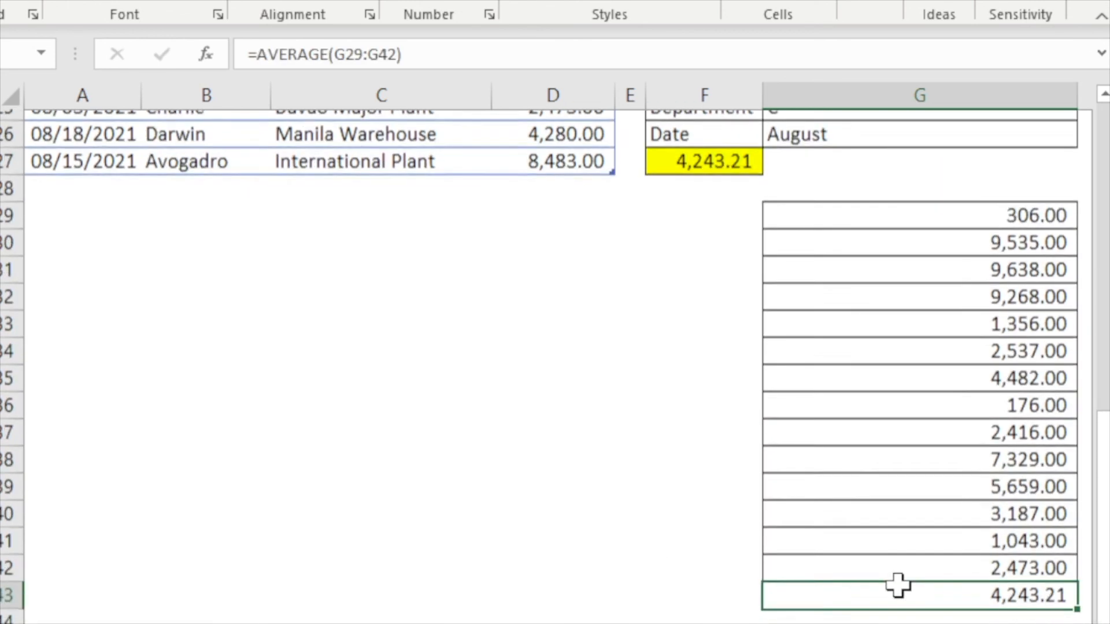
pyautogui.doubleClick(946, 503)
pyautogui.scroll(1, 797, 538)
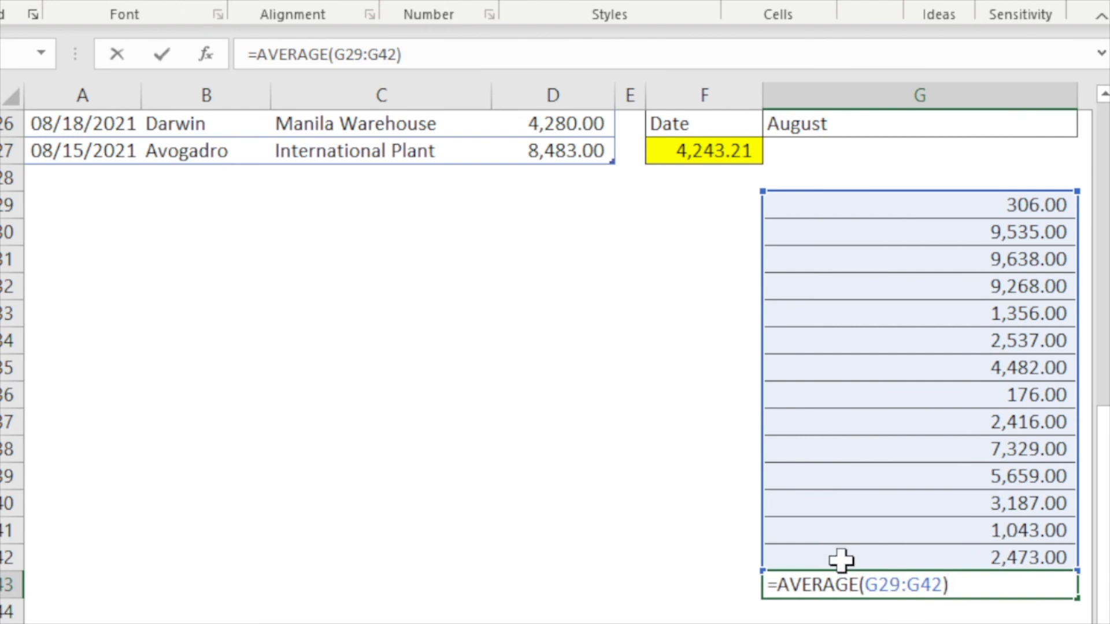
pyautogui.press('Escape')
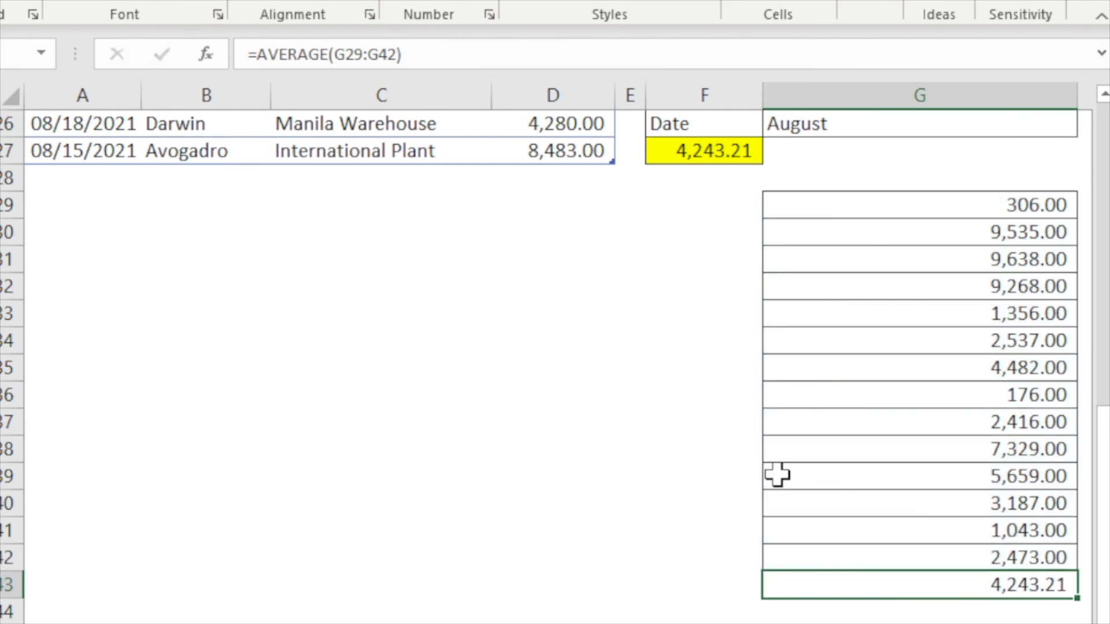
pyautogui.scroll(8, 862, 548)
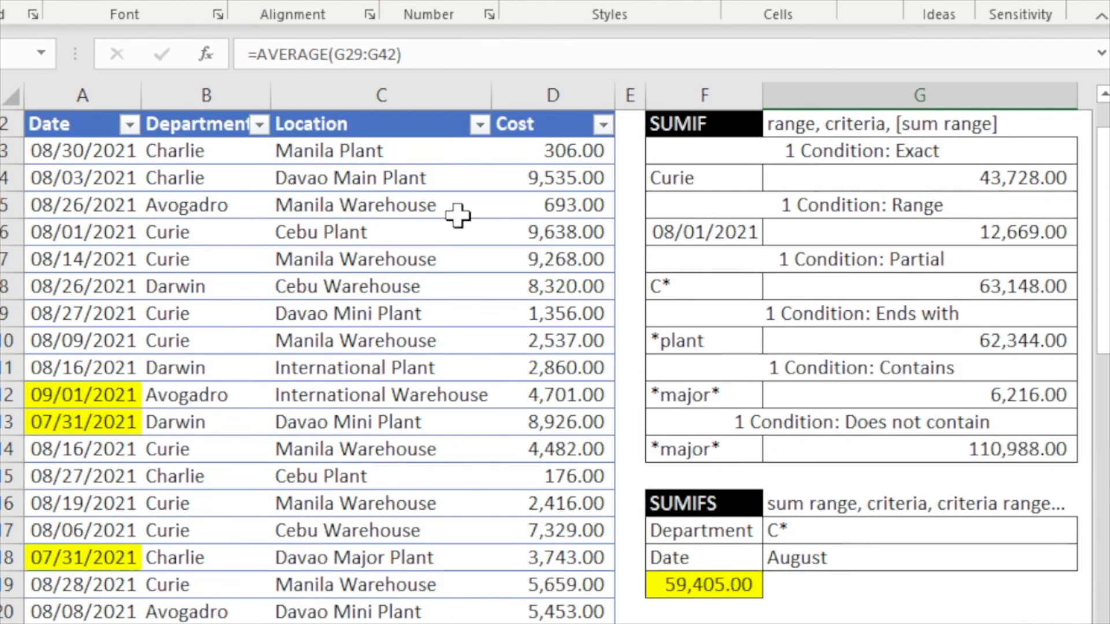
pyautogui.scroll(-2, 862, 445)
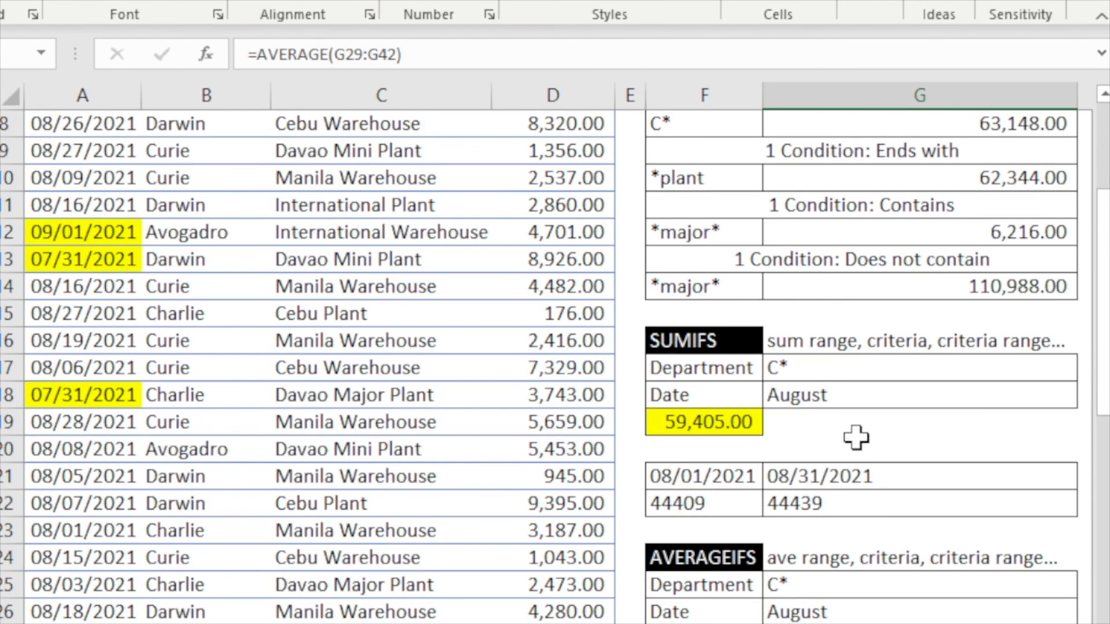
pyautogui.scroll(3, 857, 444)
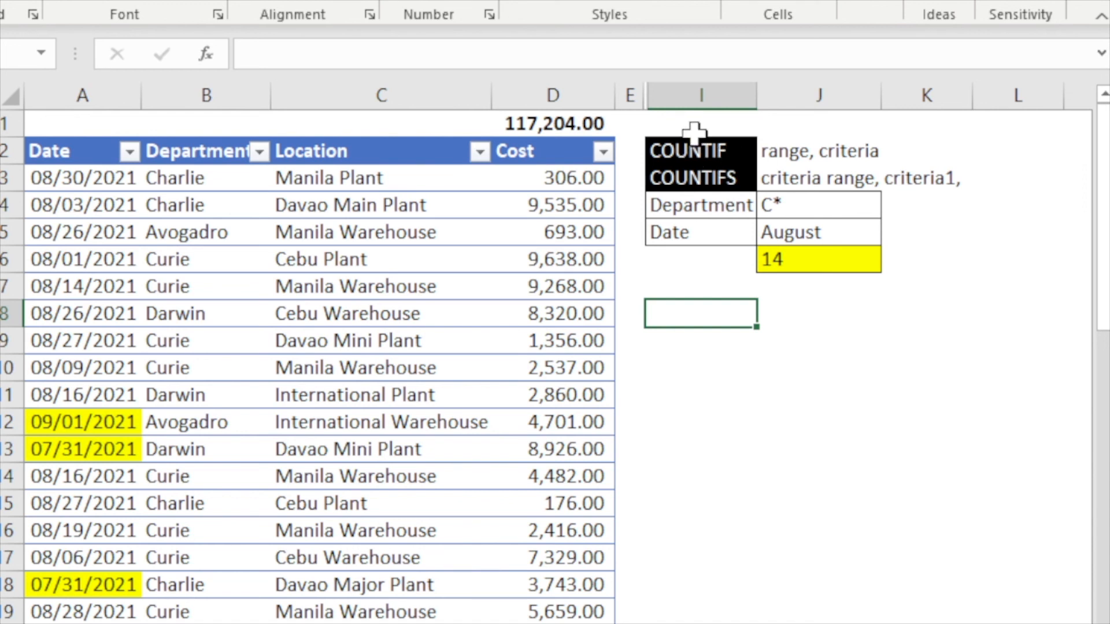
# - Examine the COUNTIF and COUNTIFS labels and open the COUNTIFS formula in J6 to review its criteria
pyautogui.click(711, 155)
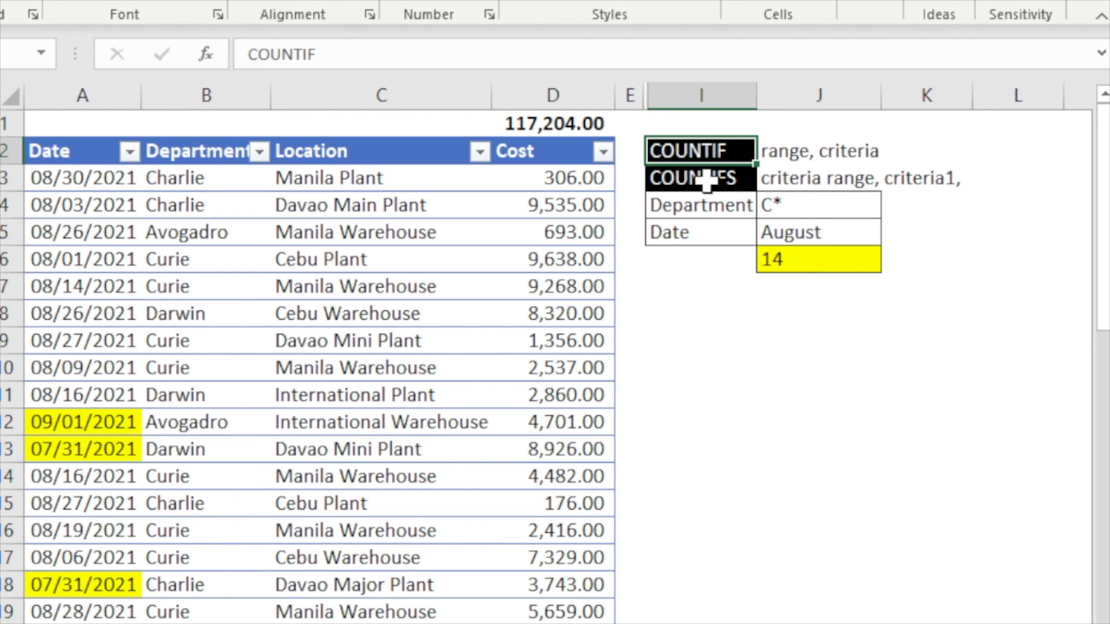
pyautogui.click(706, 181)
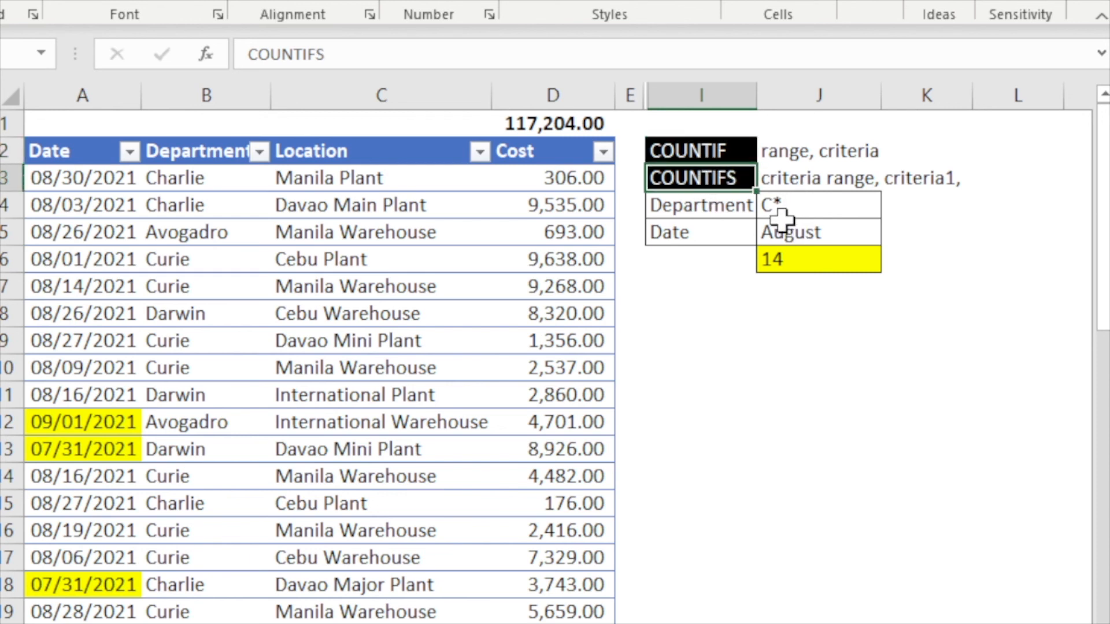
pyautogui.click(791, 258)
pyautogui.doubleClick(792, 258)
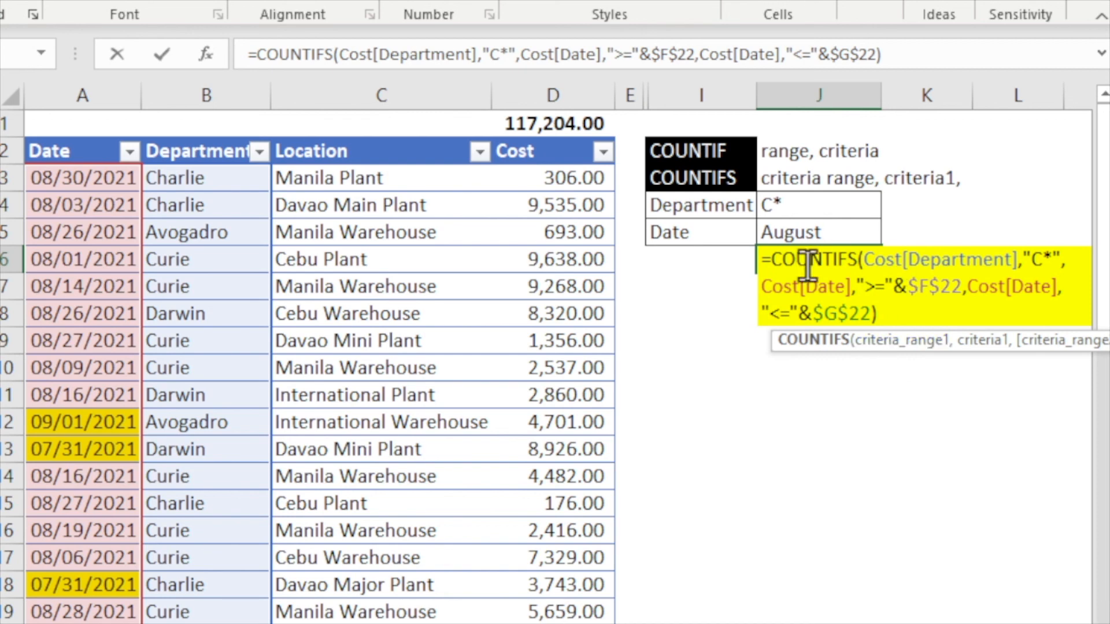
pyautogui.press('Return')
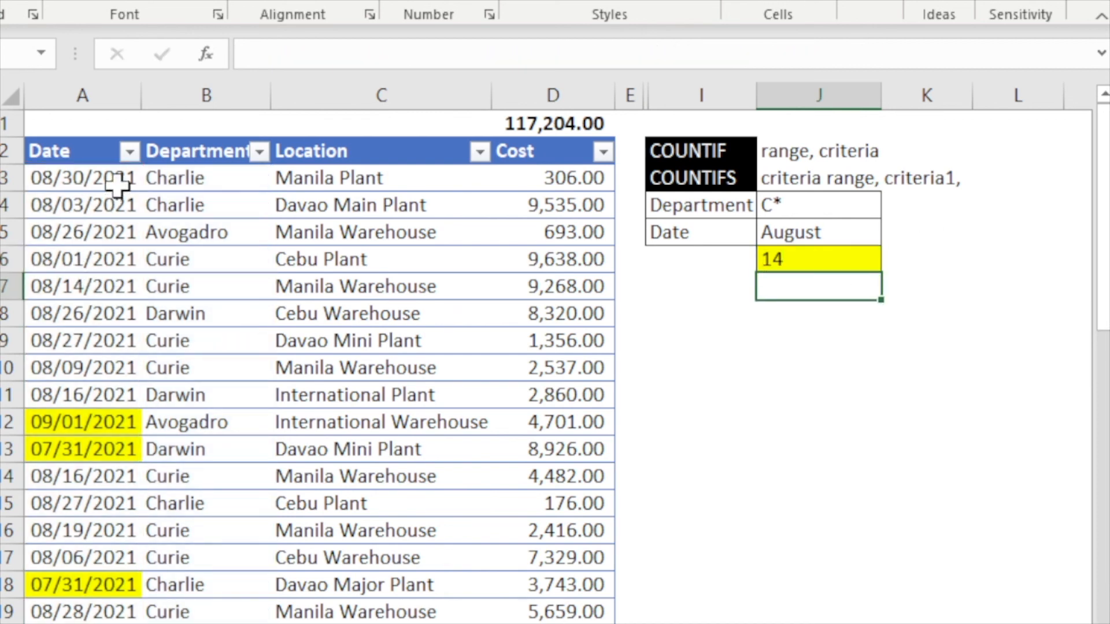
# - Filter the Date column to show only August entries
pyautogui.click(130, 152)
pyautogui.click(15, 446)
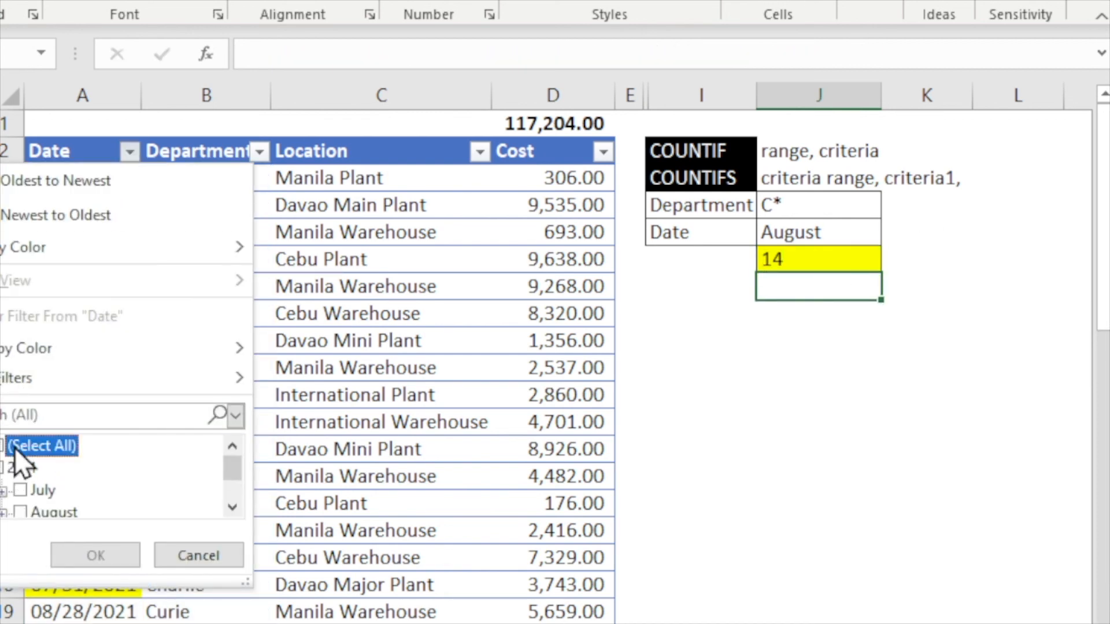
pyautogui.click(51, 512)
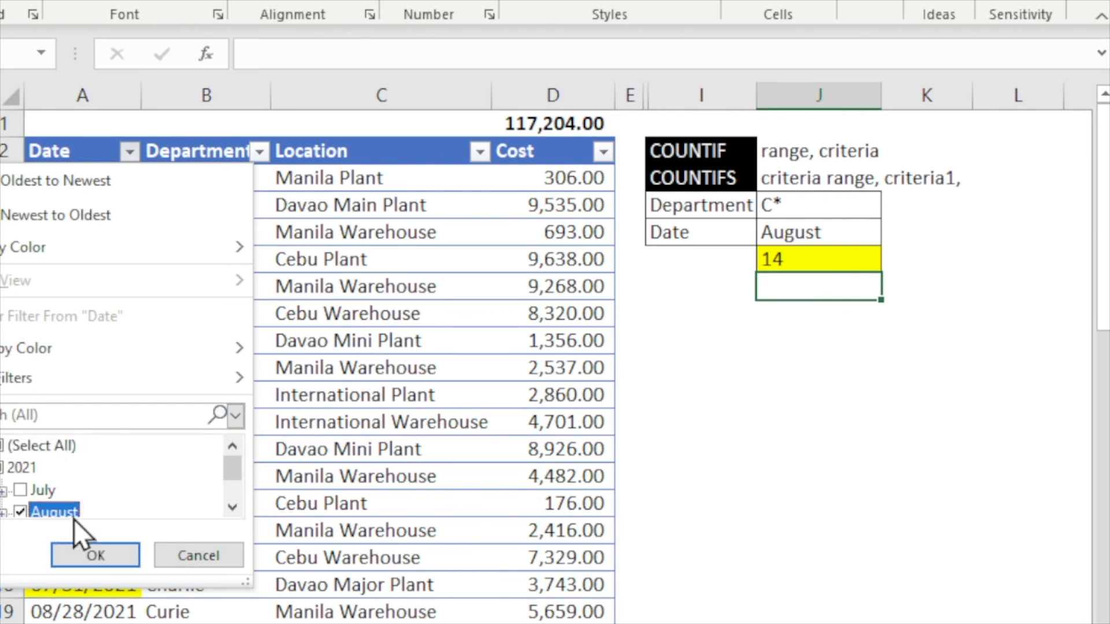
pyautogui.click(95, 554)
# - Filter the Department column to exclude Darwin, leaving only Charlie and Curie
pyautogui.click(248, 151)
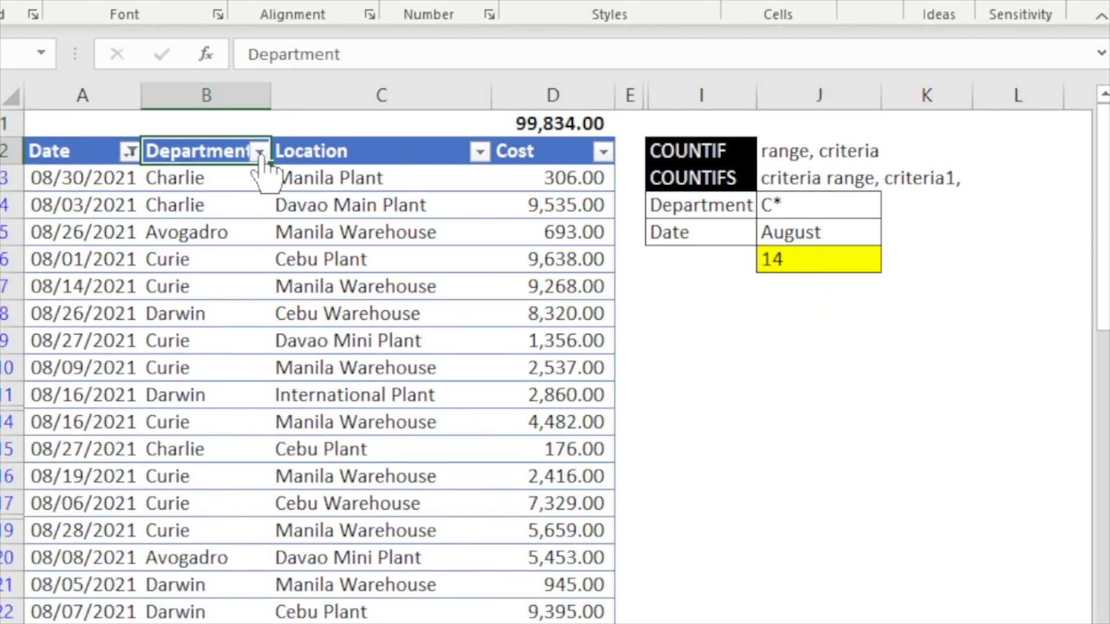
pyautogui.click(260, 152)
pyautogui.scroll(-2, 36, 470)
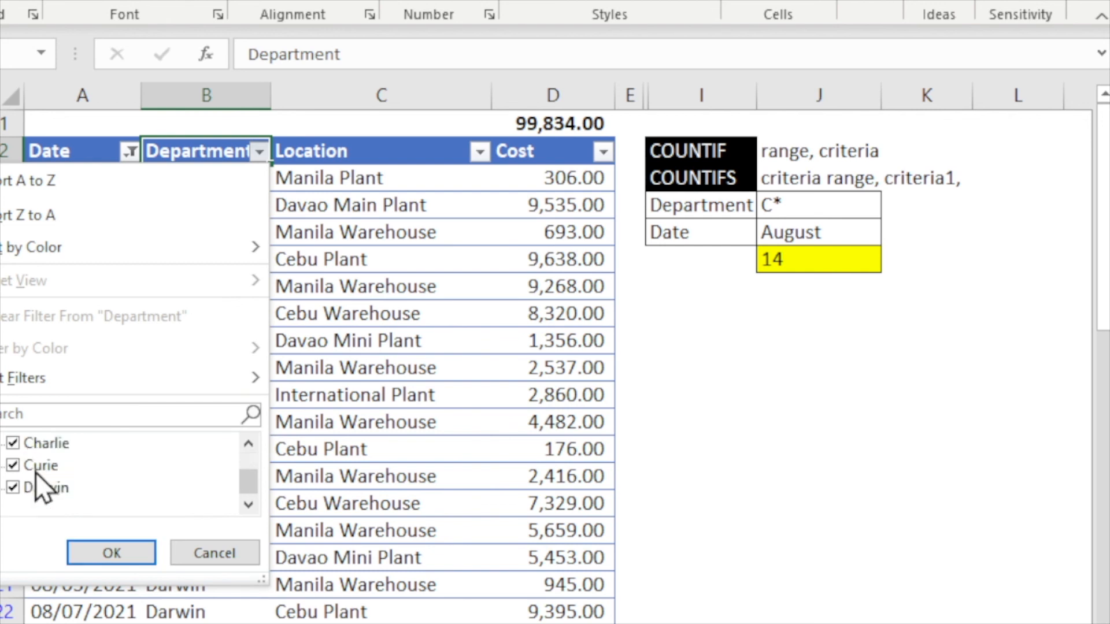
pyautogui.click(59, 485)
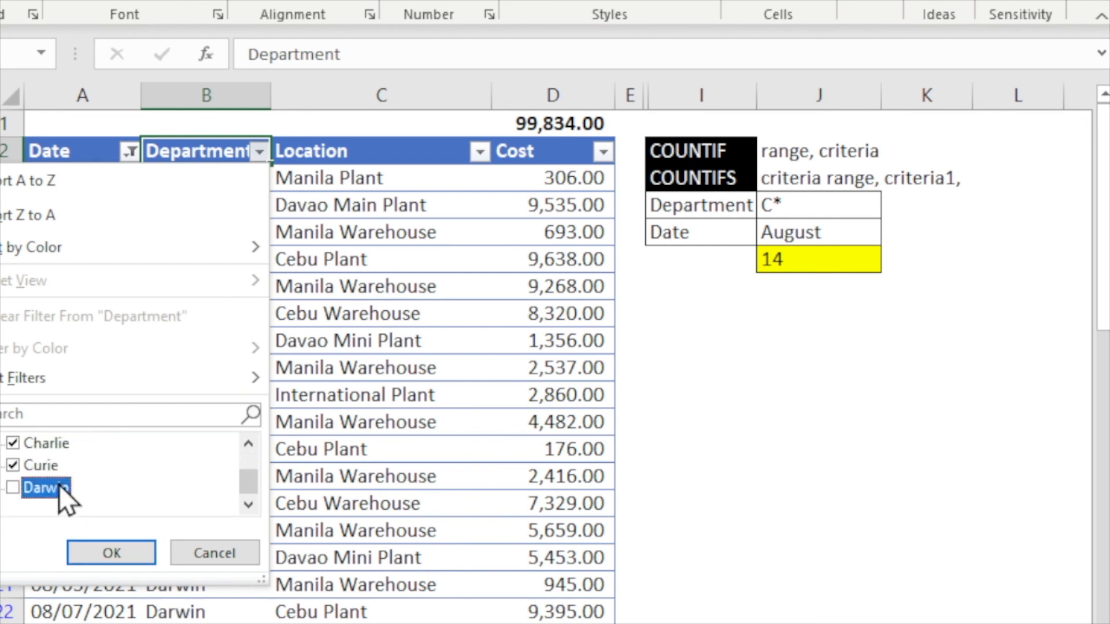
pyautogui.click(116, 556)
# - Select the filtered Department cells and then the COUNTIFS result to compare the row count with it
pyautogui.click(161, 531)
pyautogui.moveTo(161, 530); pyautogui.dragTo(198, 174)
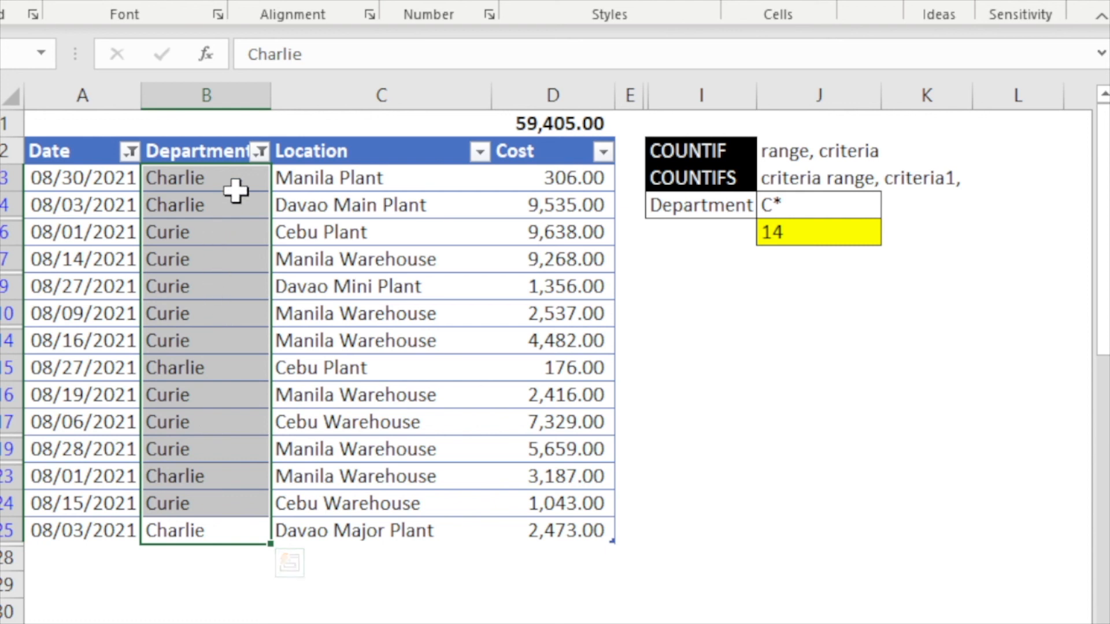
pyautogui.moveTo(236, 195); pyautogui.dragTo(239, 173)
pyautogui.click(240, 173)
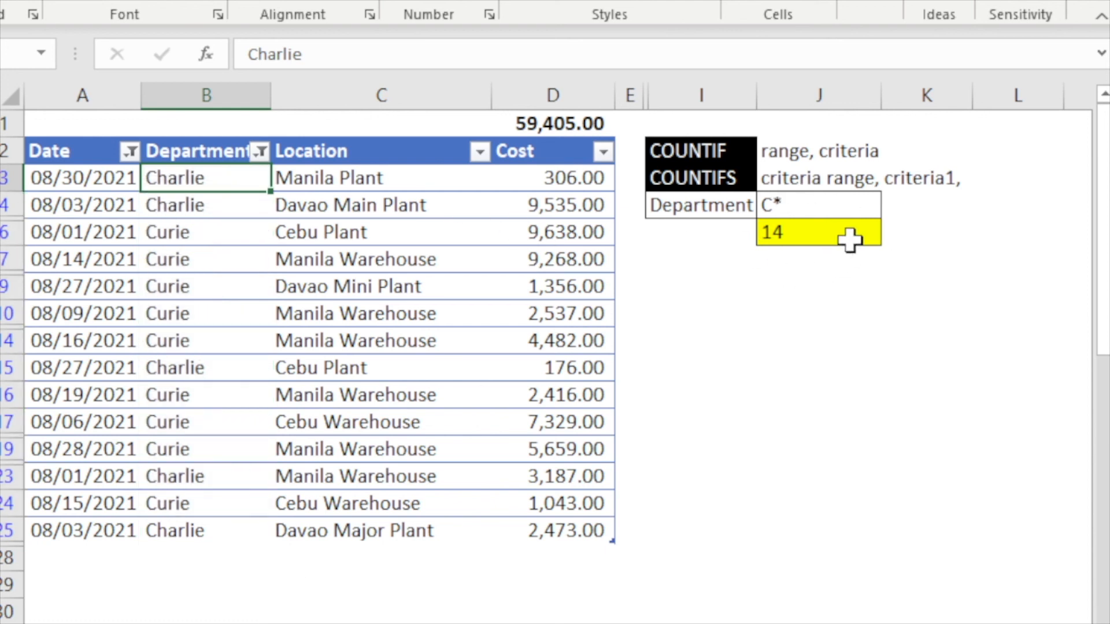
pyautogui.click(826, 236)
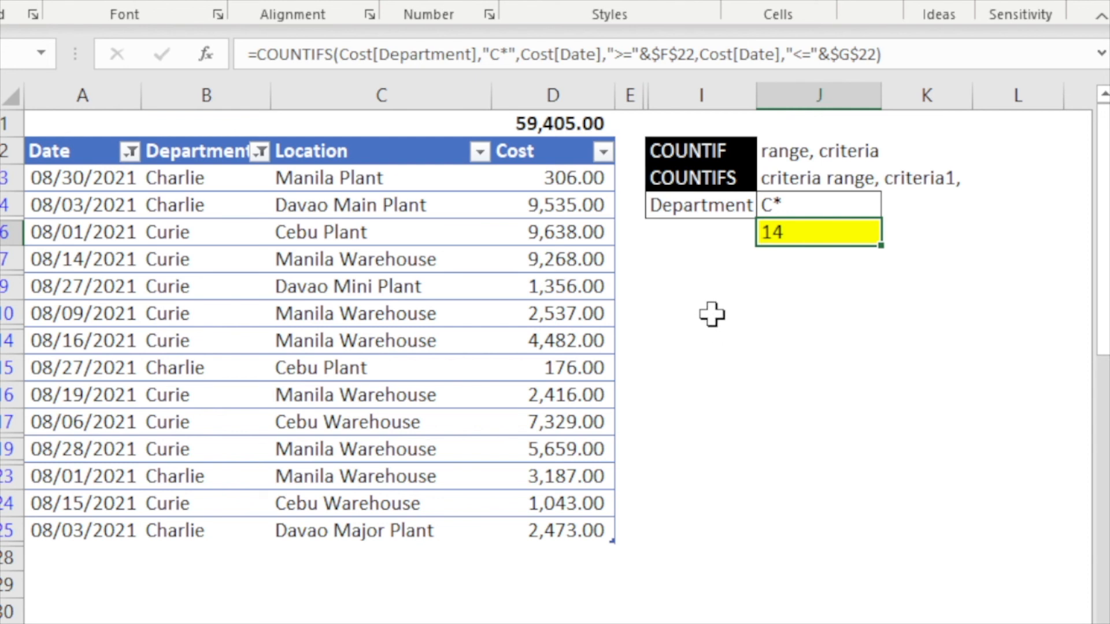